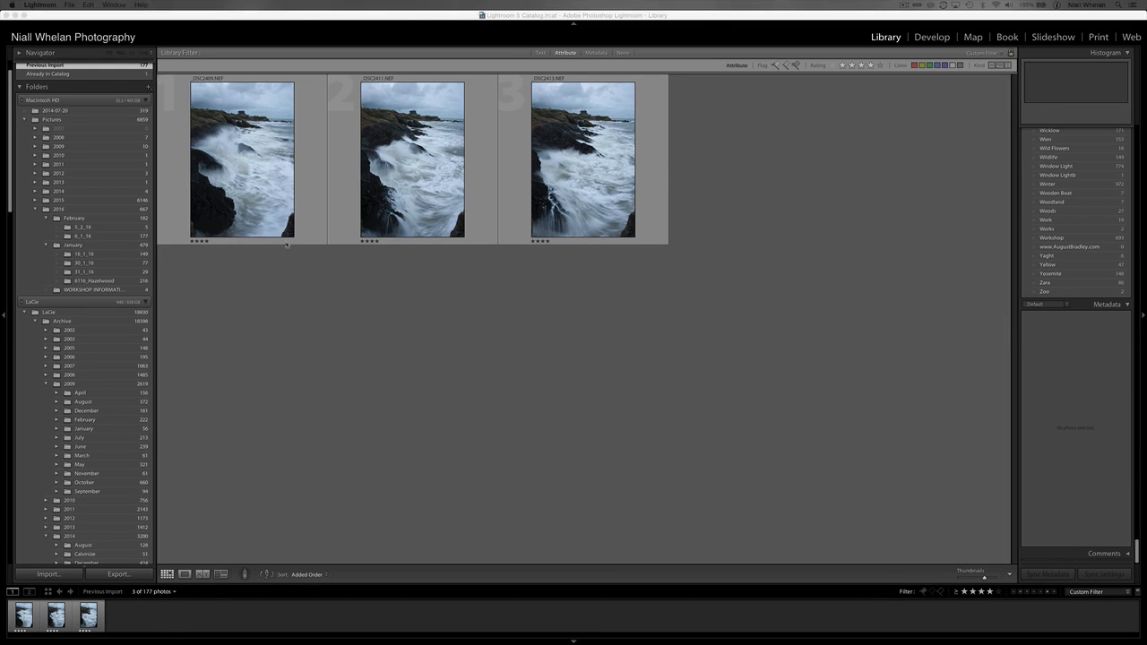
Enable lens profile corrections, chromatic aberration removal and Upright Level on _DSC2409, then return to the grid.
click(242, 177)
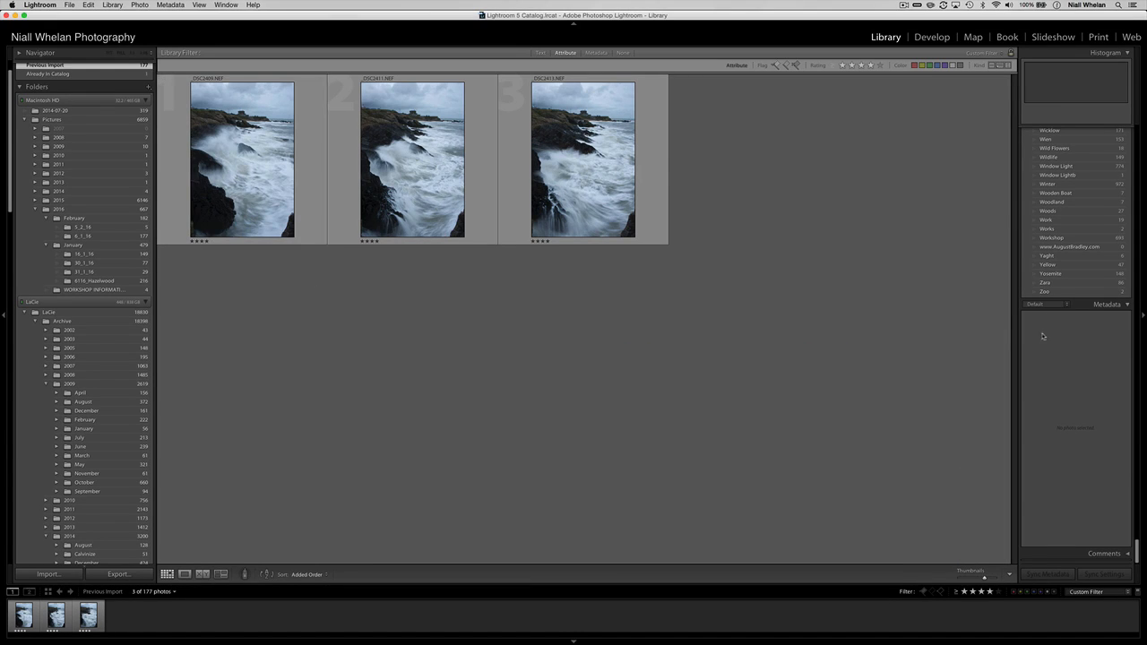
click(932, 40)
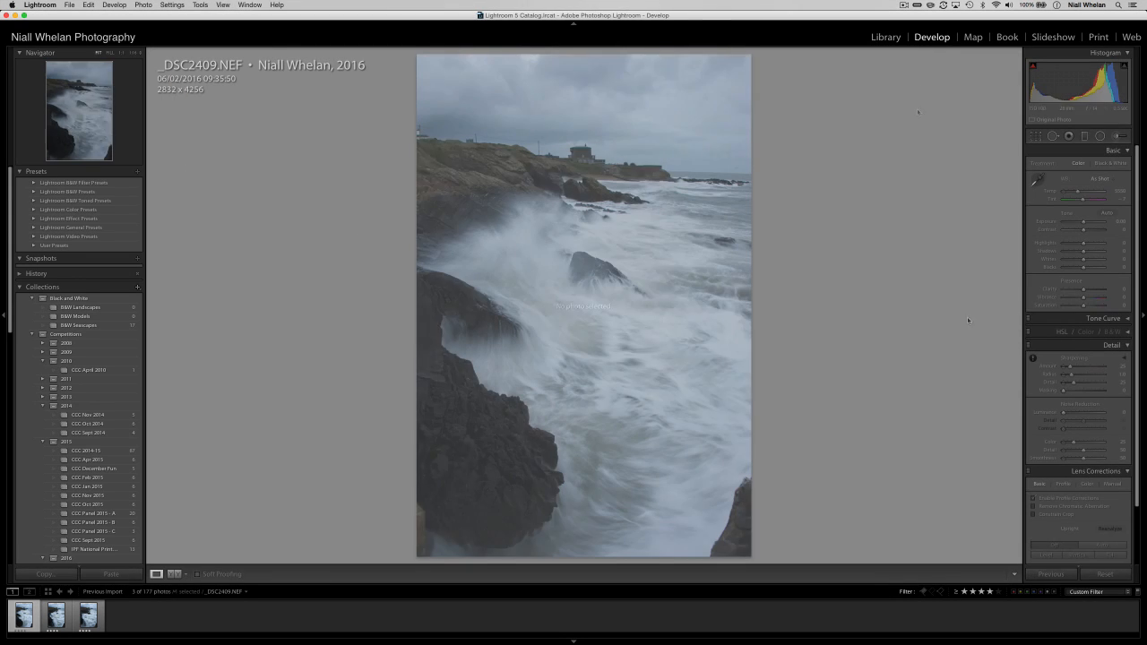
scroll(1136, 332, down, 2)
click(1033, 433)
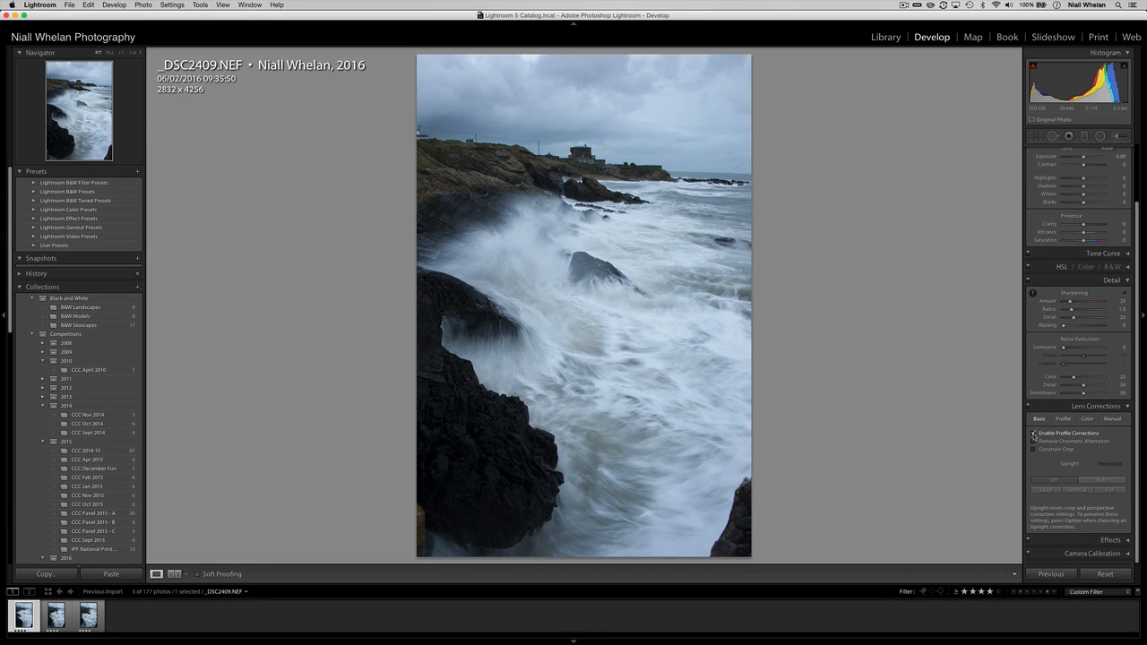
click(1033, 441)
click(1051, 493)
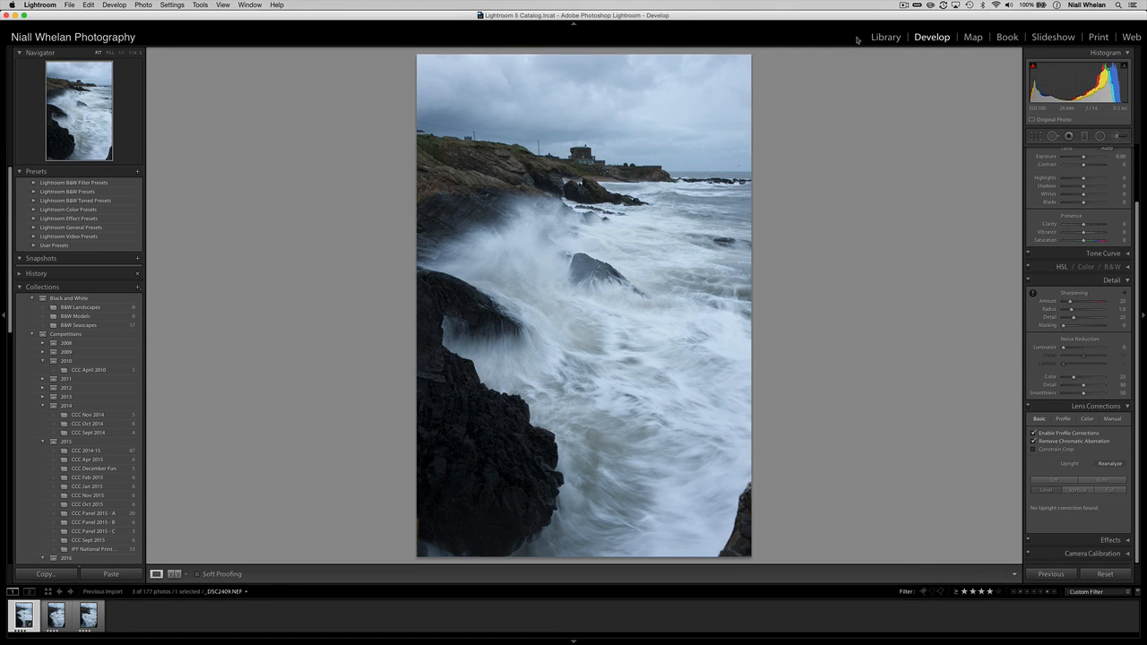
key(g)
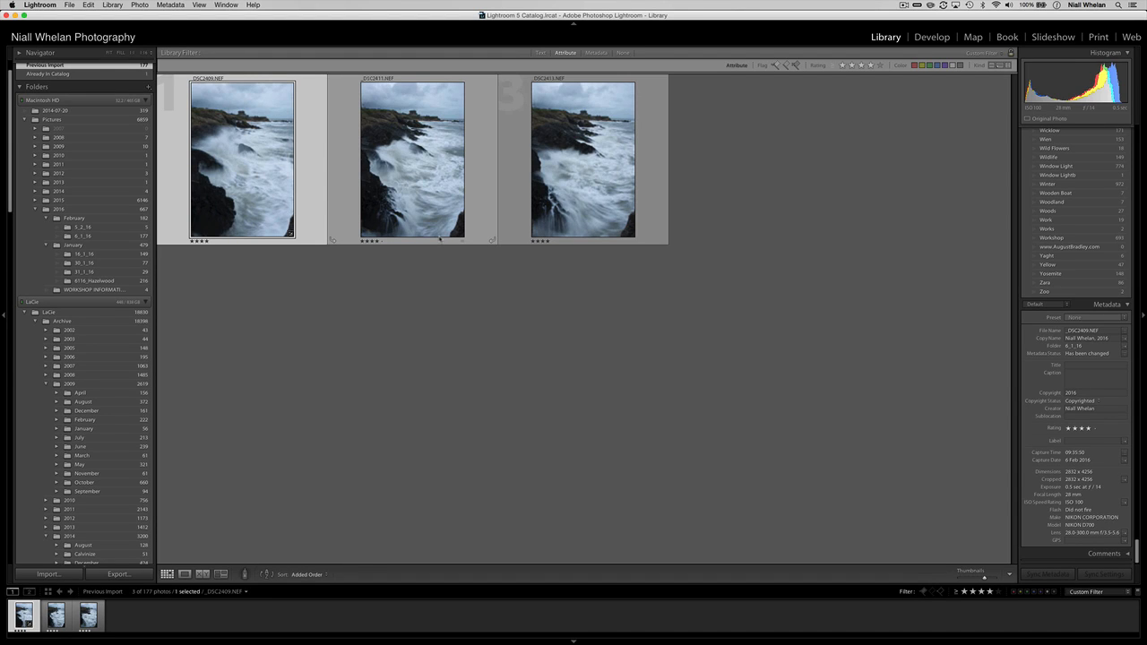
Sync only the Lens Corrections settings from the first seascape to all three exposures.
key(super+a)
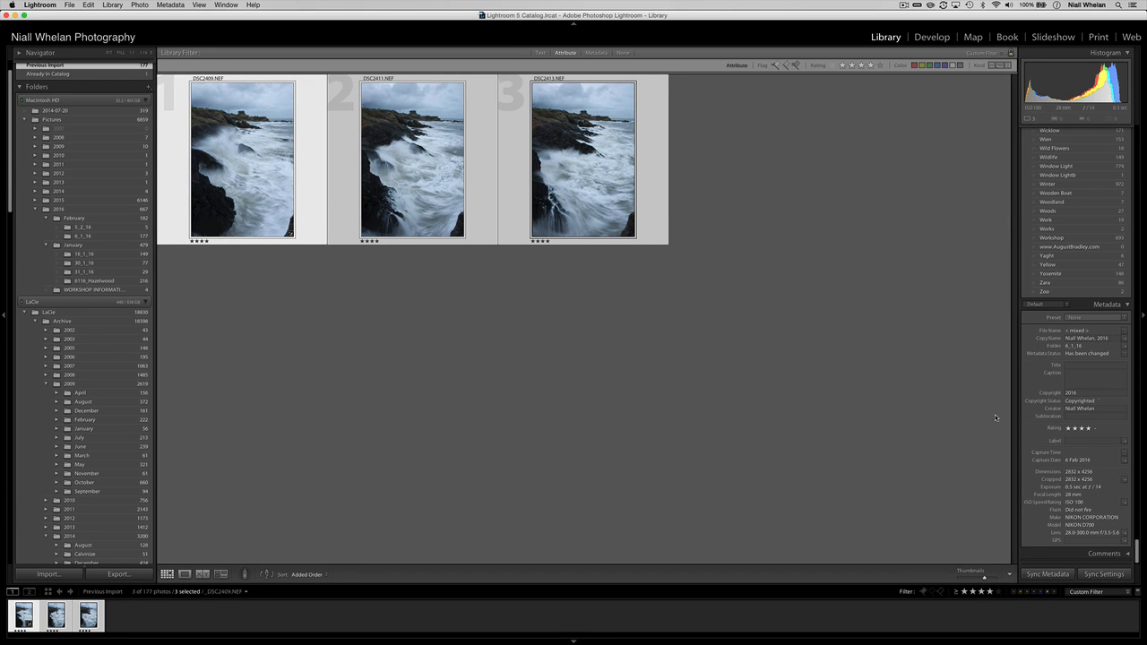
click(1104, 574)
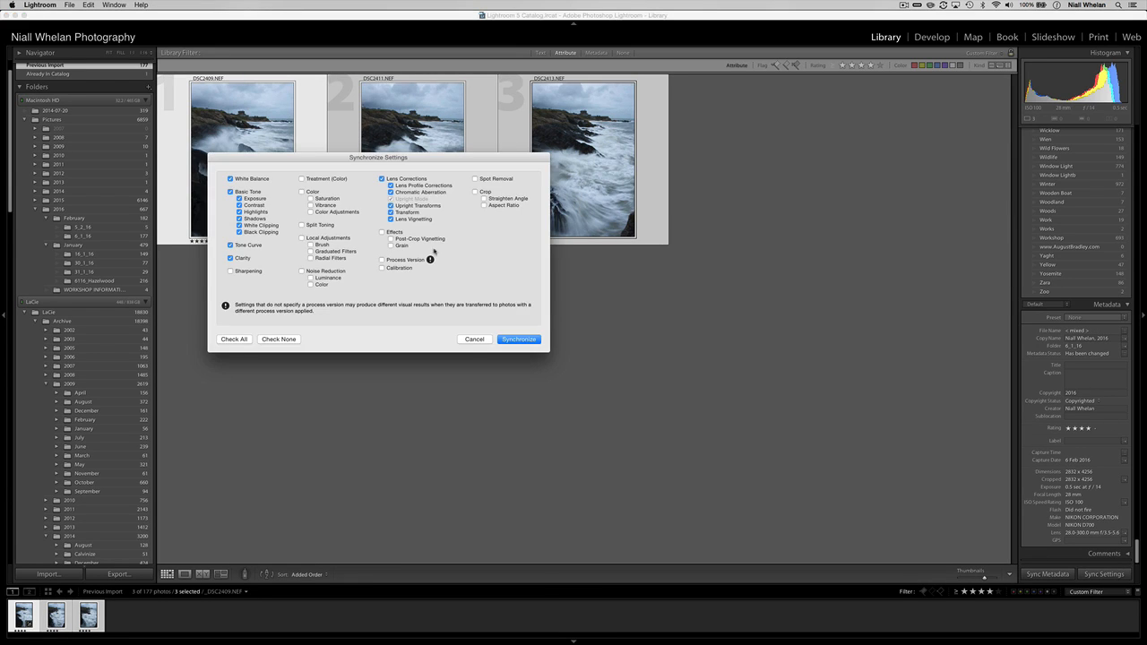
click(272, 340)
click(382, 179)
click(517, 341)
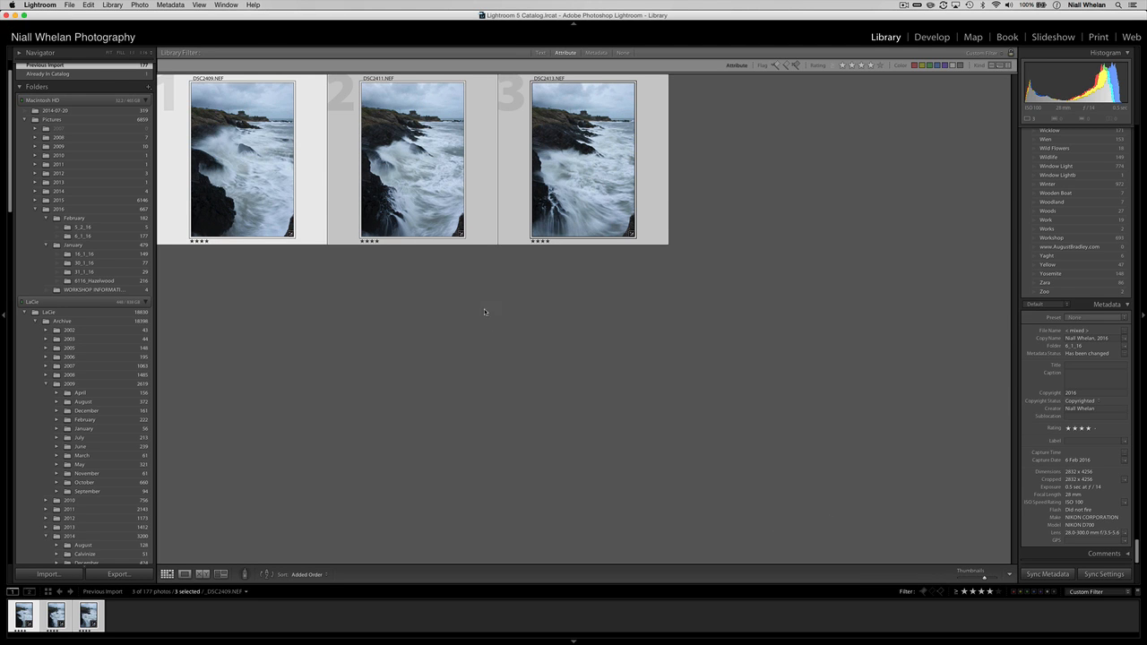
double_click(236, 155)
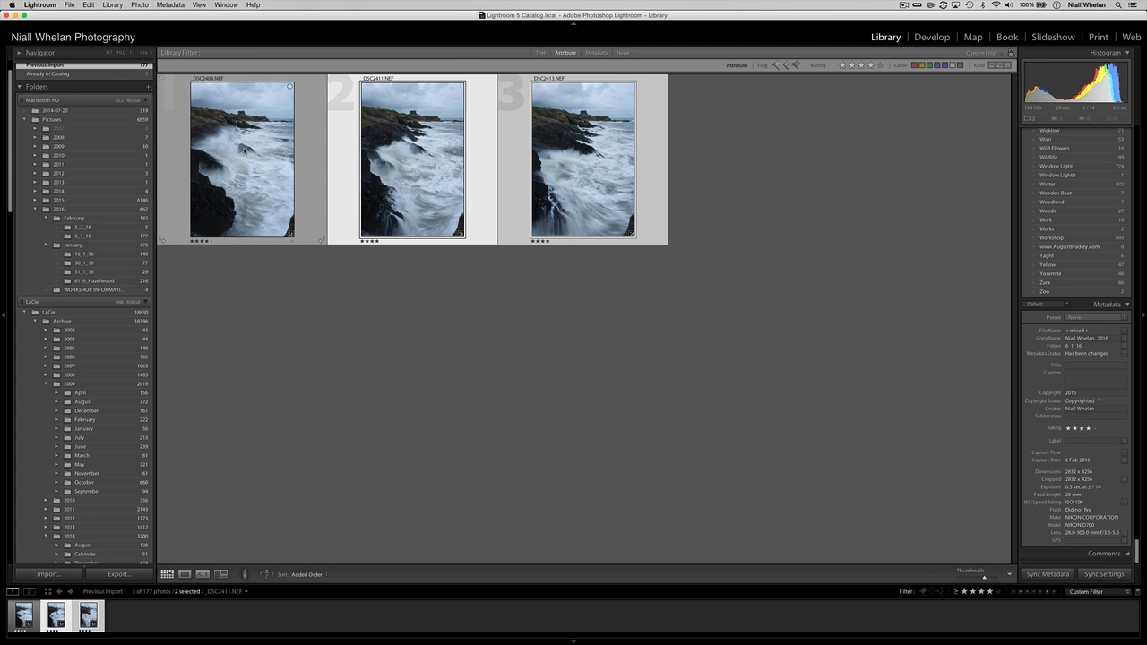
Give _DSC2409 Cloudy white balance, darker blacks, Highlights −73, Shadows +34 and Whites +53.
key(d)
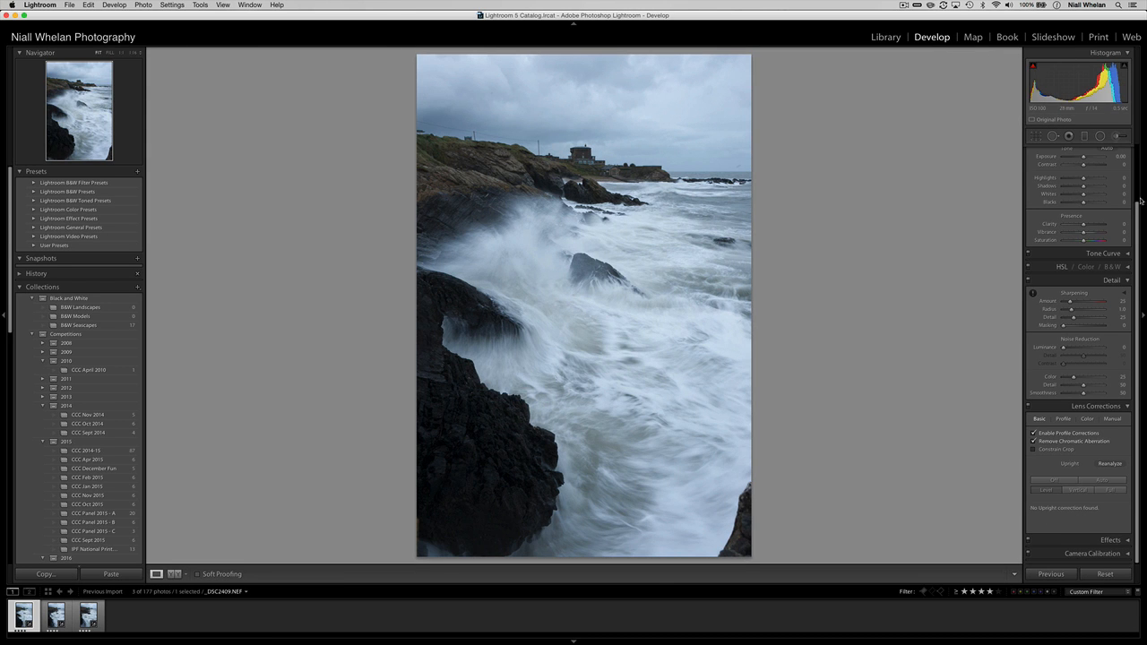
scroll(1136, 202, up, 3)
click(1100, 178)
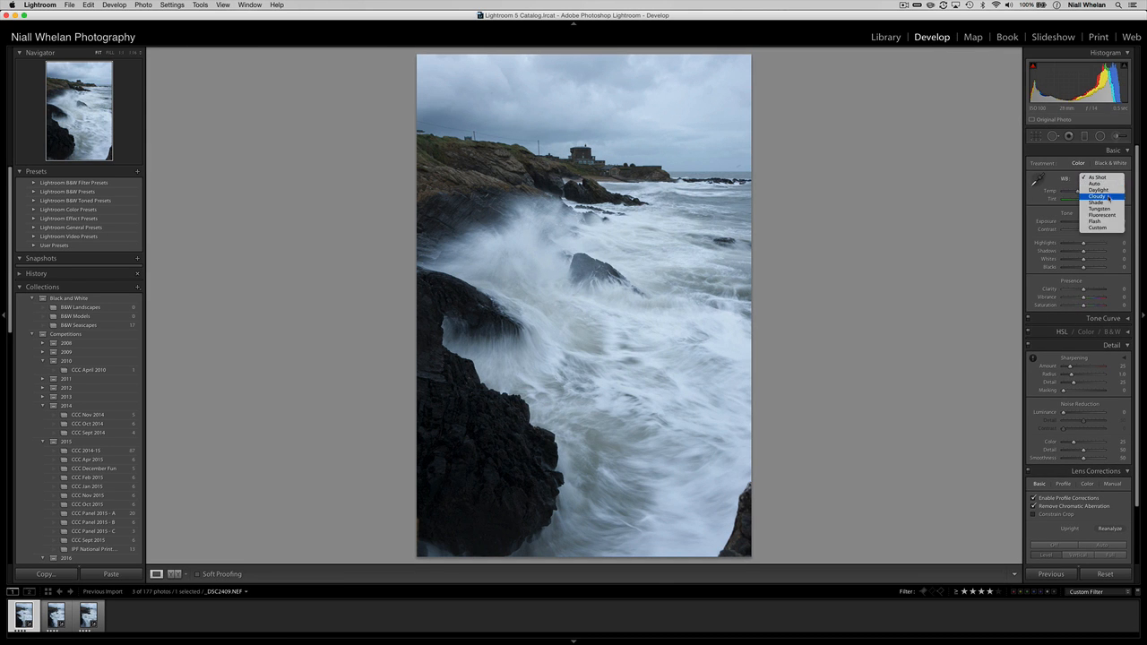
click(1102, 196)
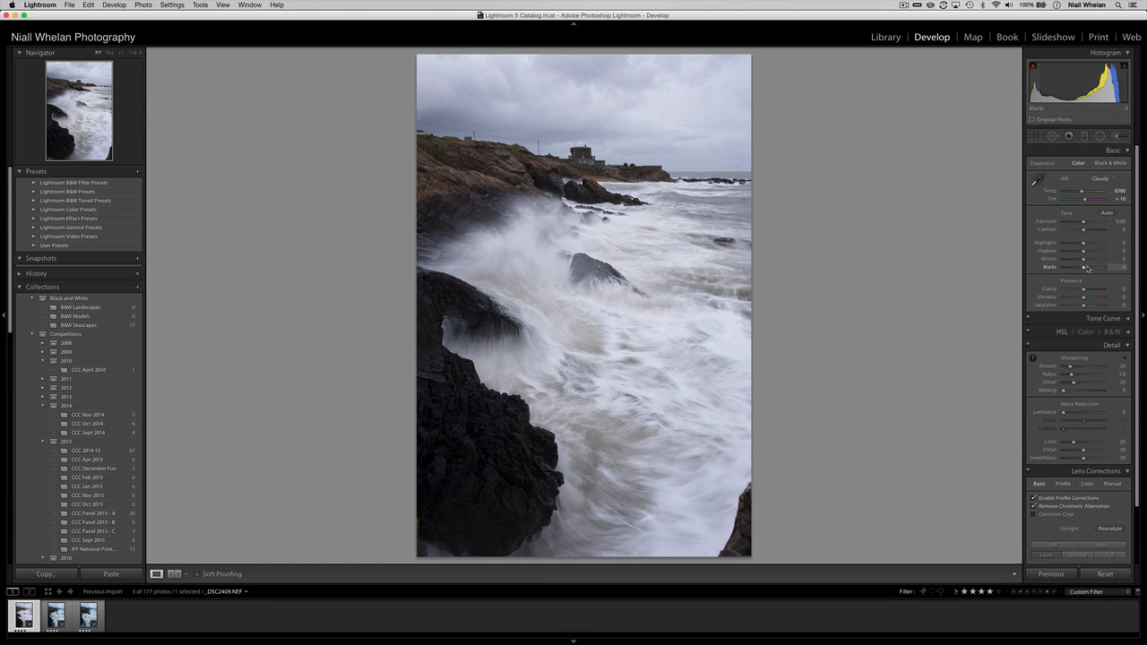
drag(1084, 270, 1067, 245)
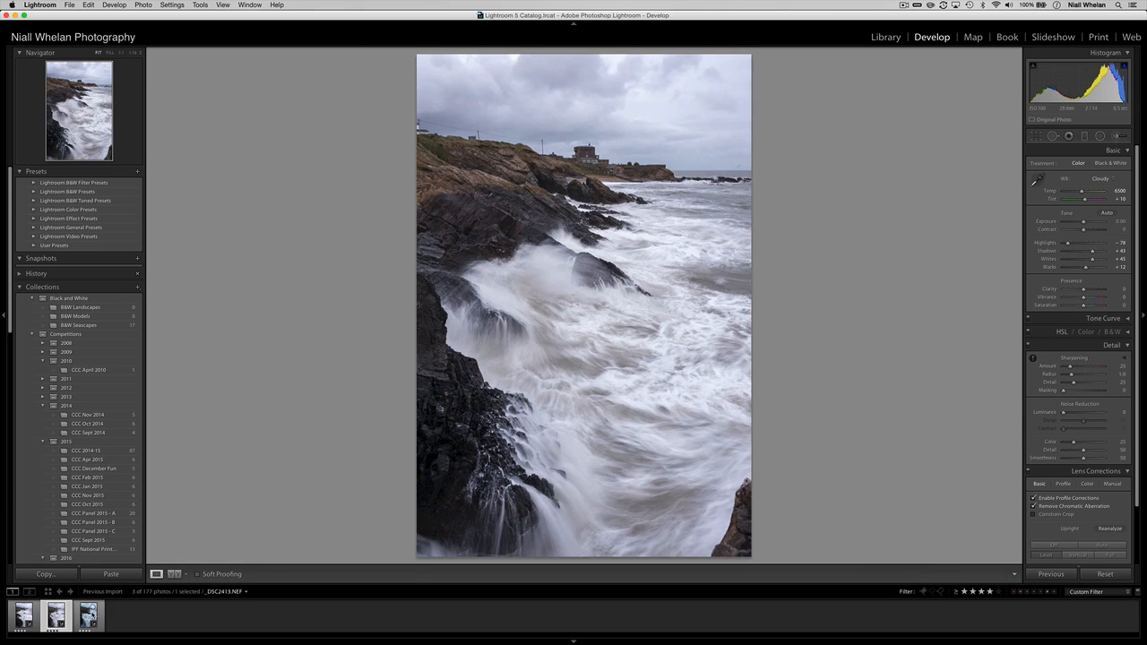
click(92, 610)
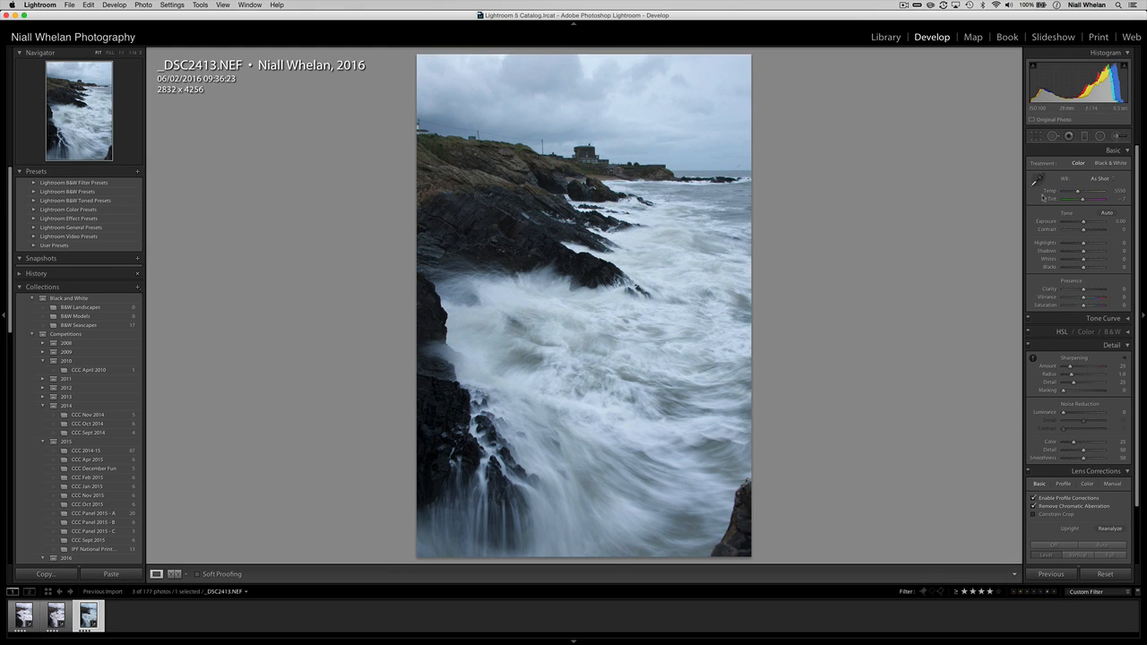
Set _DSC2413 to Cloudy white balance with Highlights −73, Shadows +34, Whites +41 and Blacks −1.
click(1099, 178)
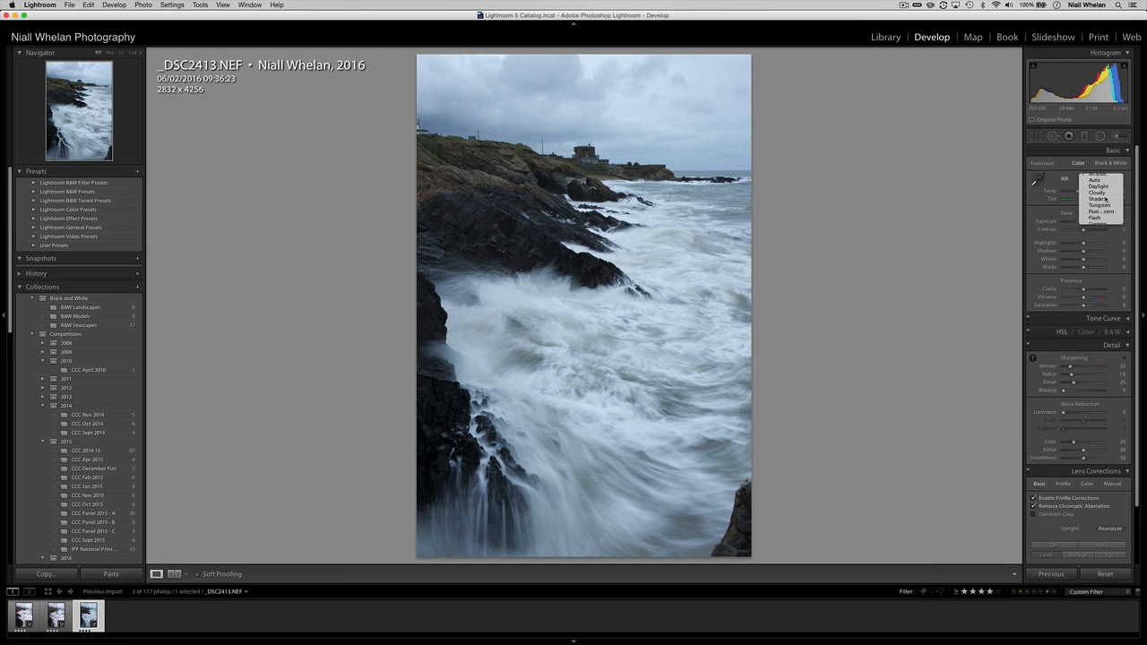
click(1098, 192)
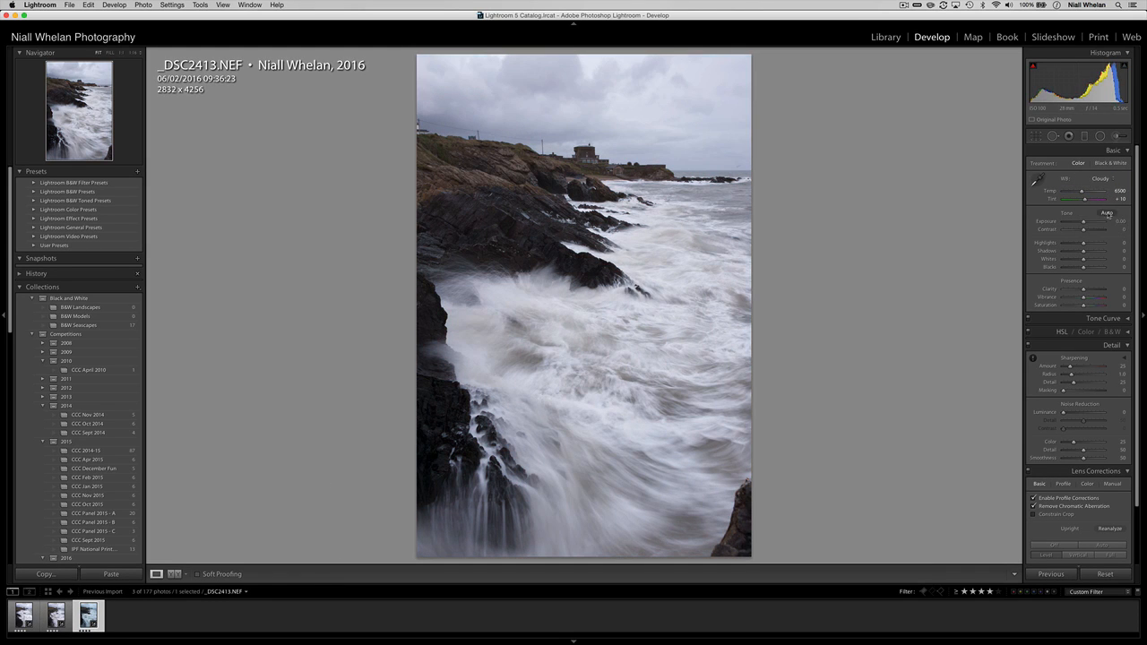
alt+click(1084, 269)
mouse_move(1083, 259)
mouse_down()
mouse_move(1094, 260)
mouse_move(1068, 248)
mouse_up()
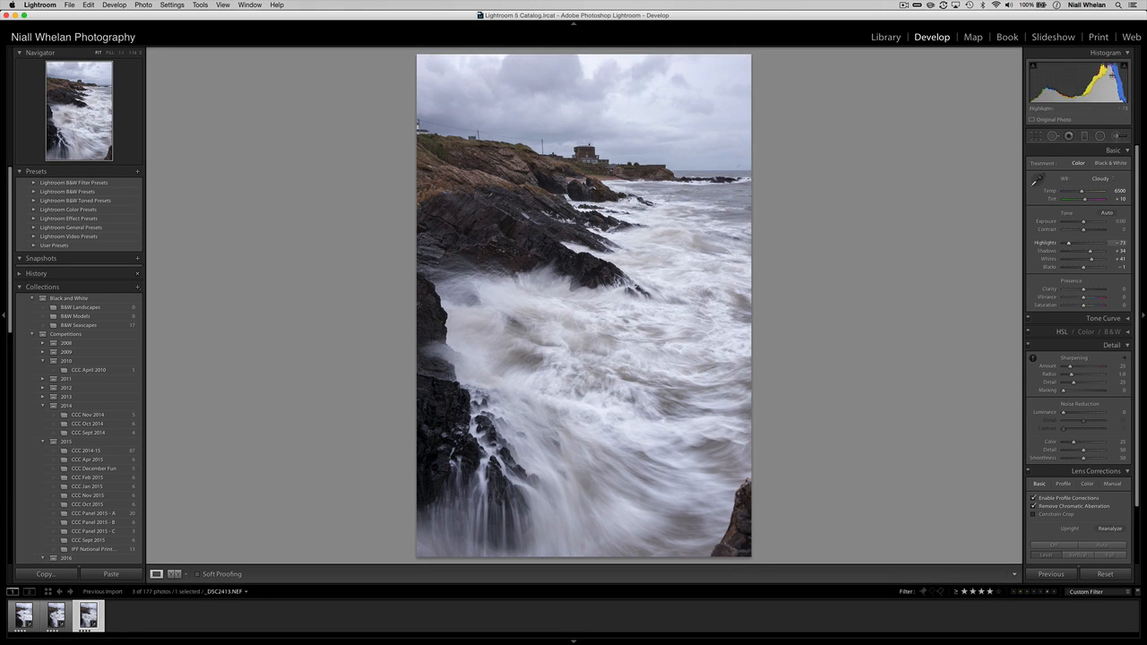
click(886, 37)
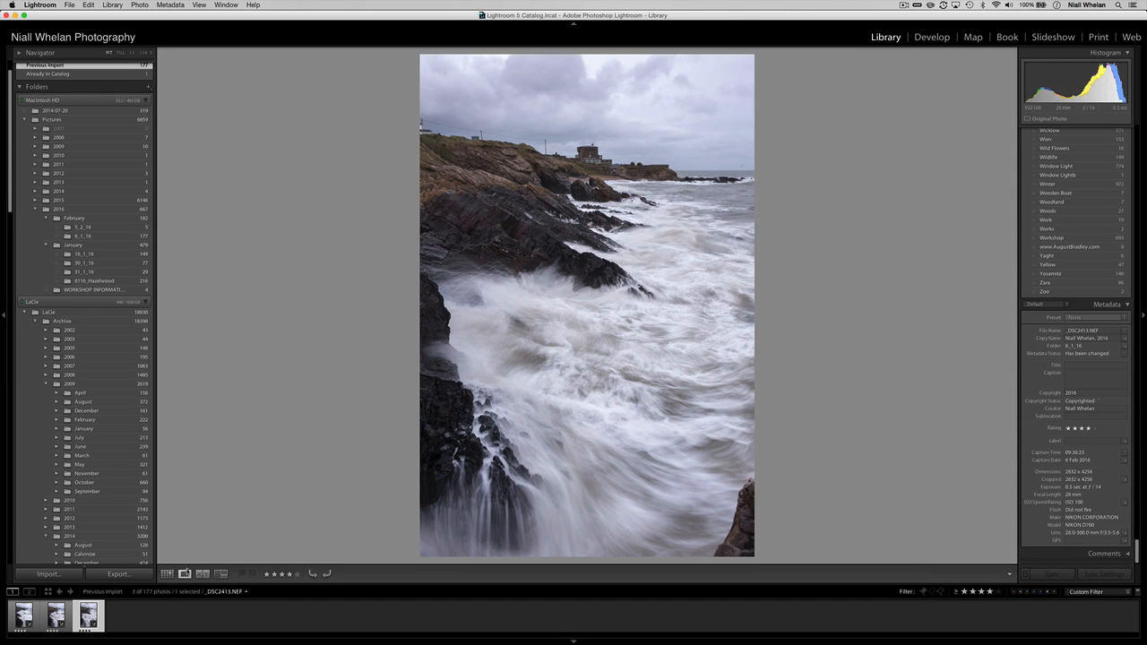
Select all three exposures and open them as layers in a single Photoshop document.
click(167, 574)
click(246, 188)
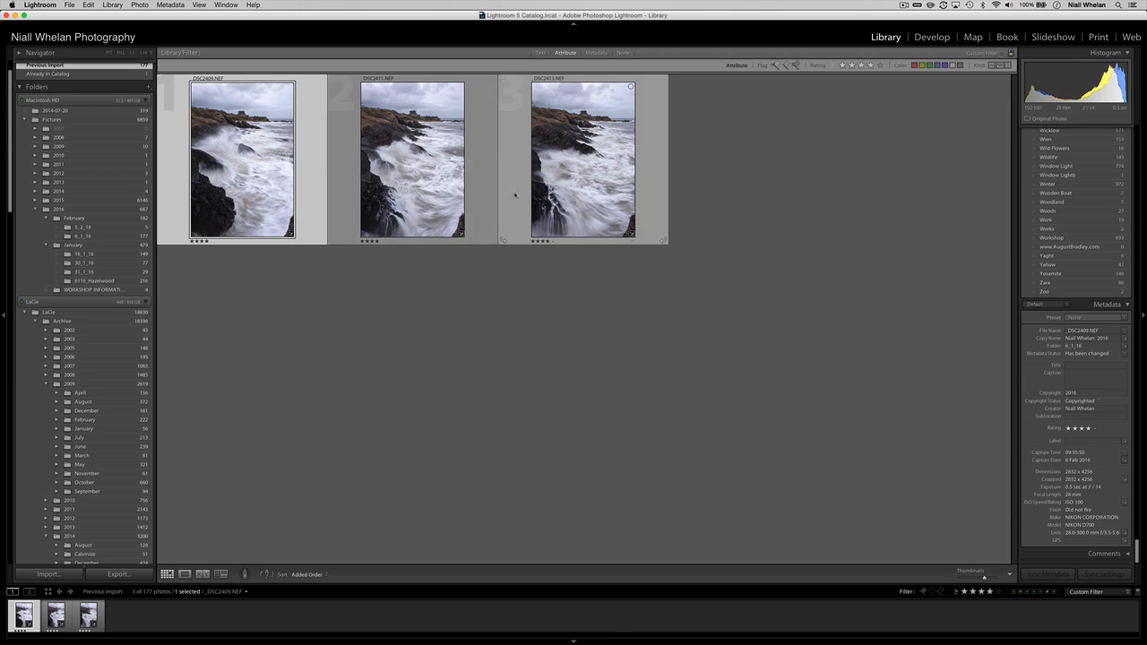
key(super+a)
right_click(561, 179)
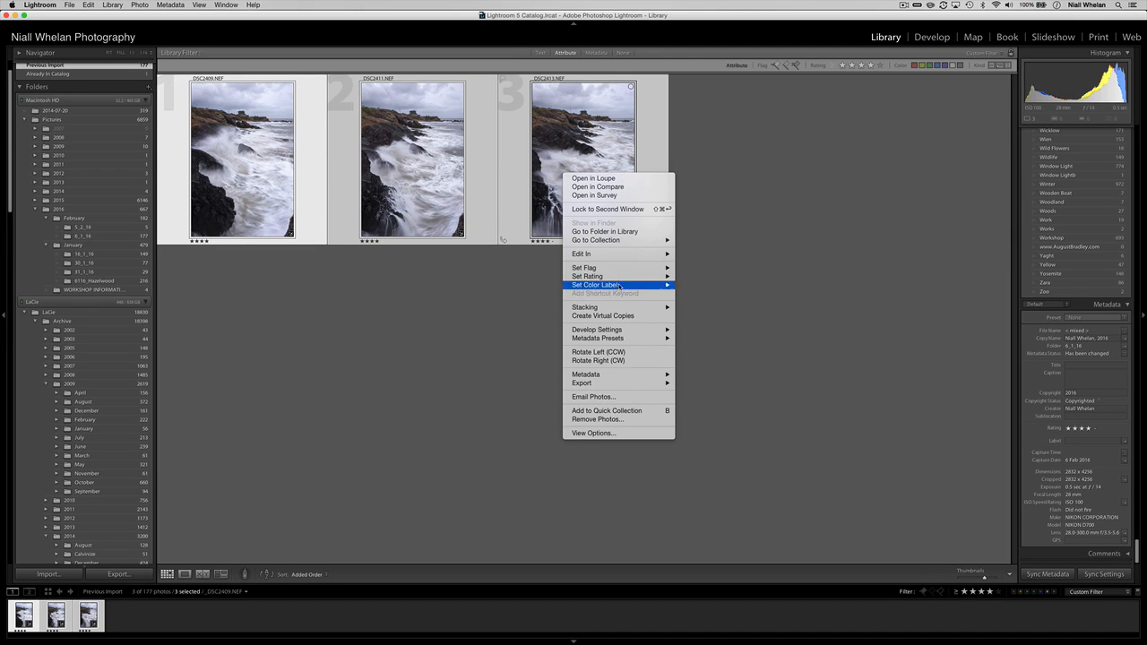
mouse_move(636, 255)
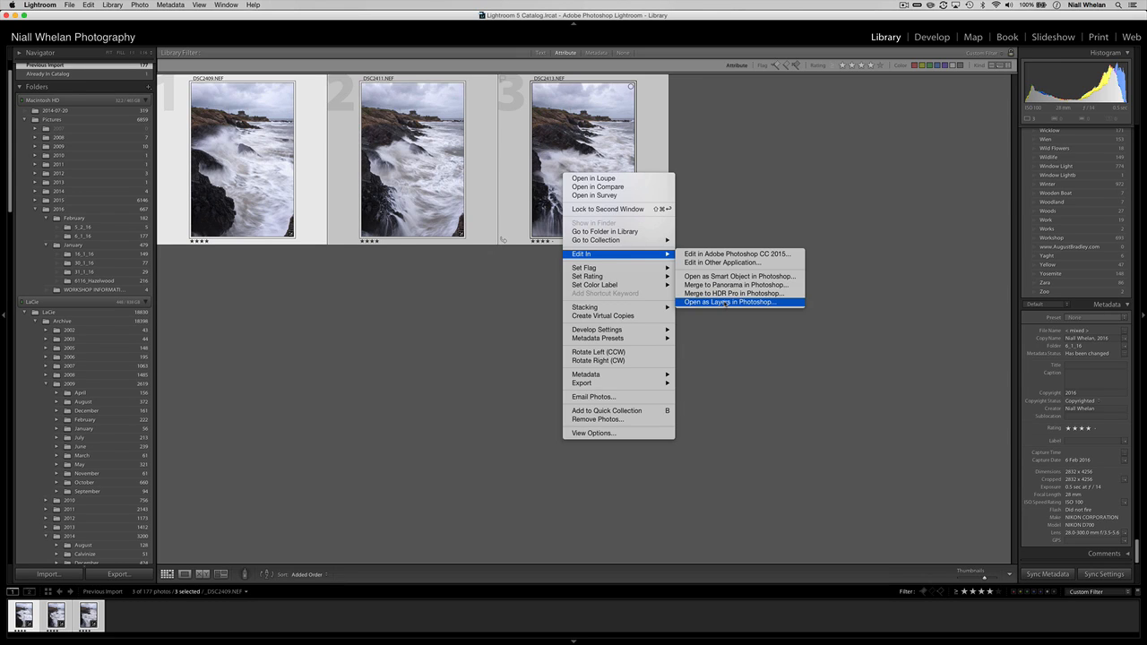
click(724, 302)
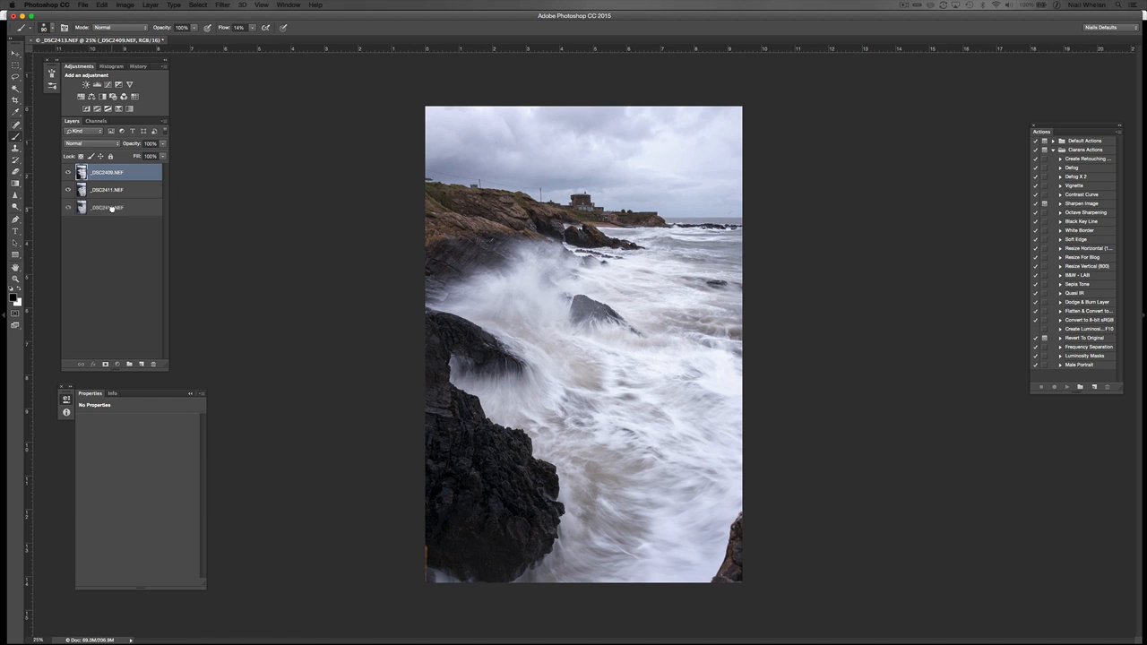
Auto-align the three exposure layers.
shift+click(107, 207)
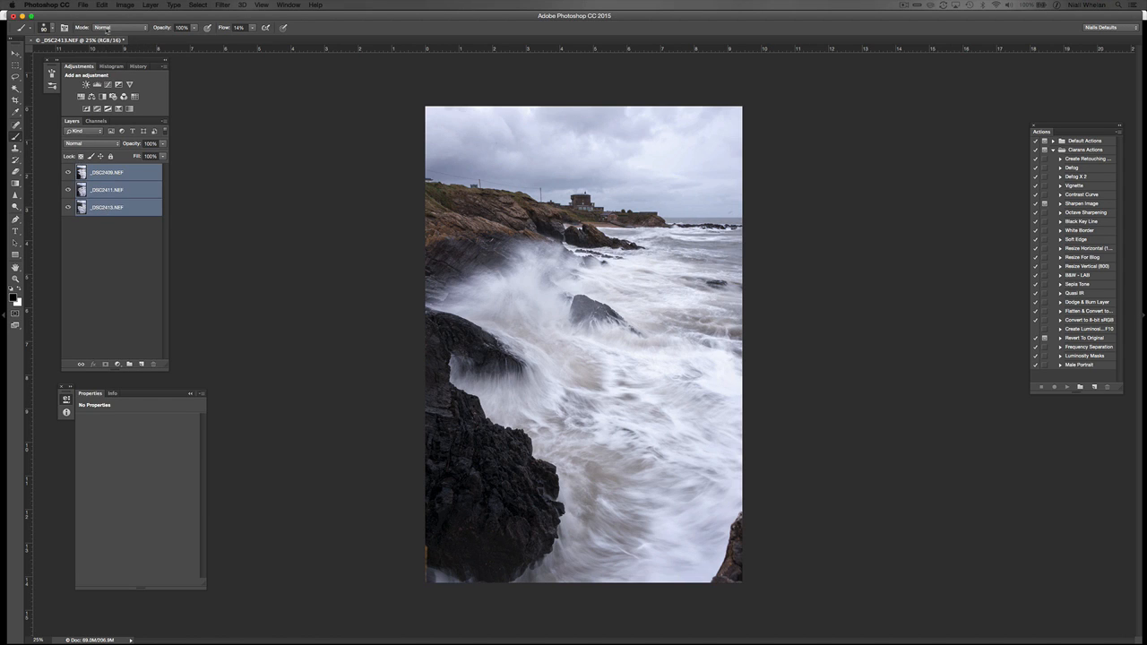
click(99, 8)
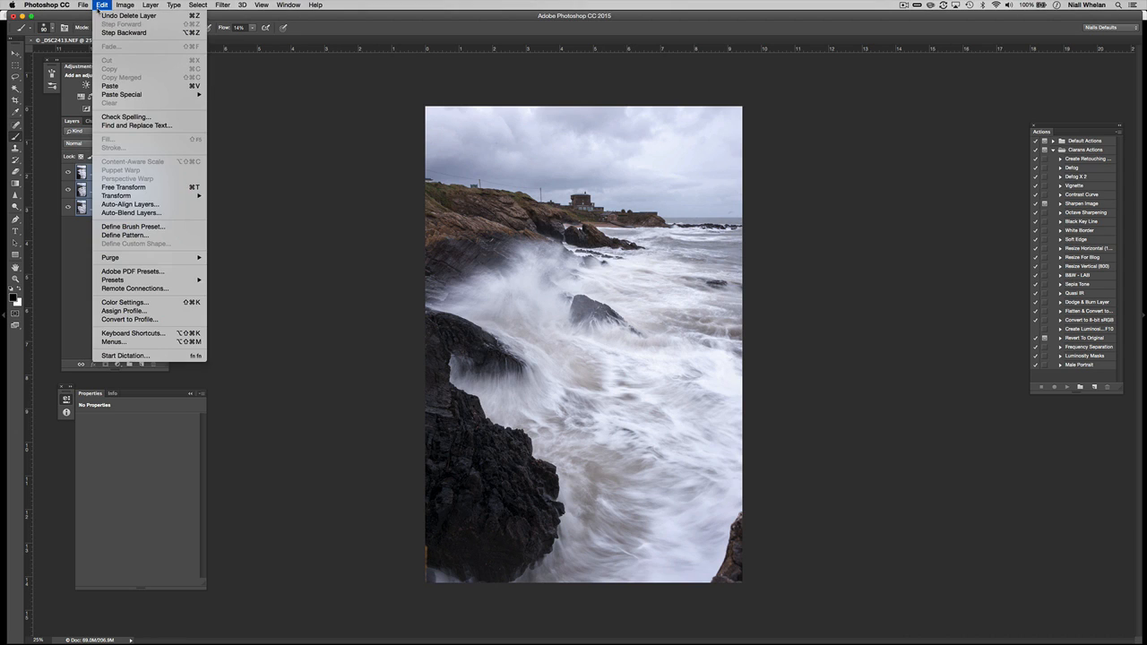
click(130, 204)
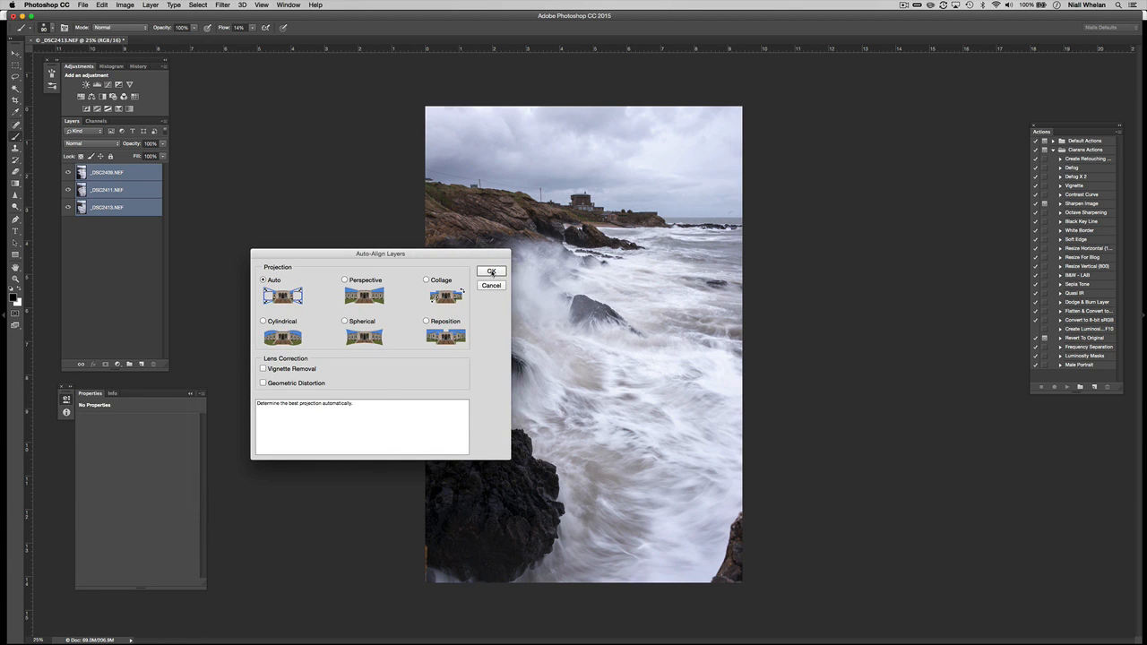
click(491, 272)
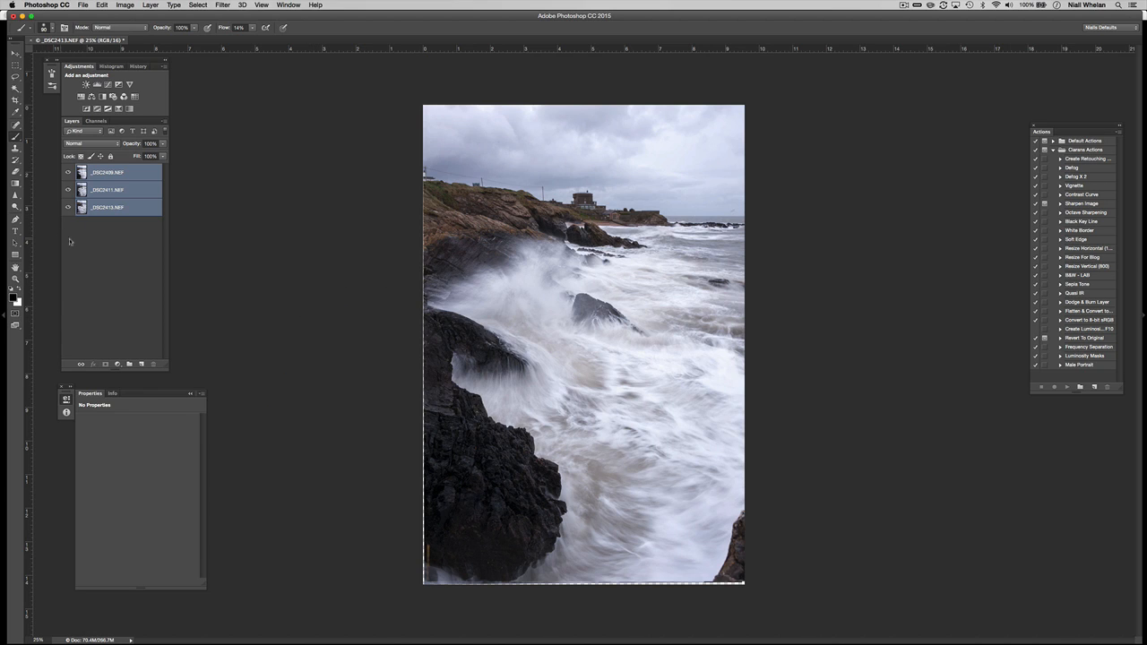
Hide _DSC2409 and _DSC2411 and add an empty layer above _DSC2413.
super+click(112, 208)
click(109, 208)
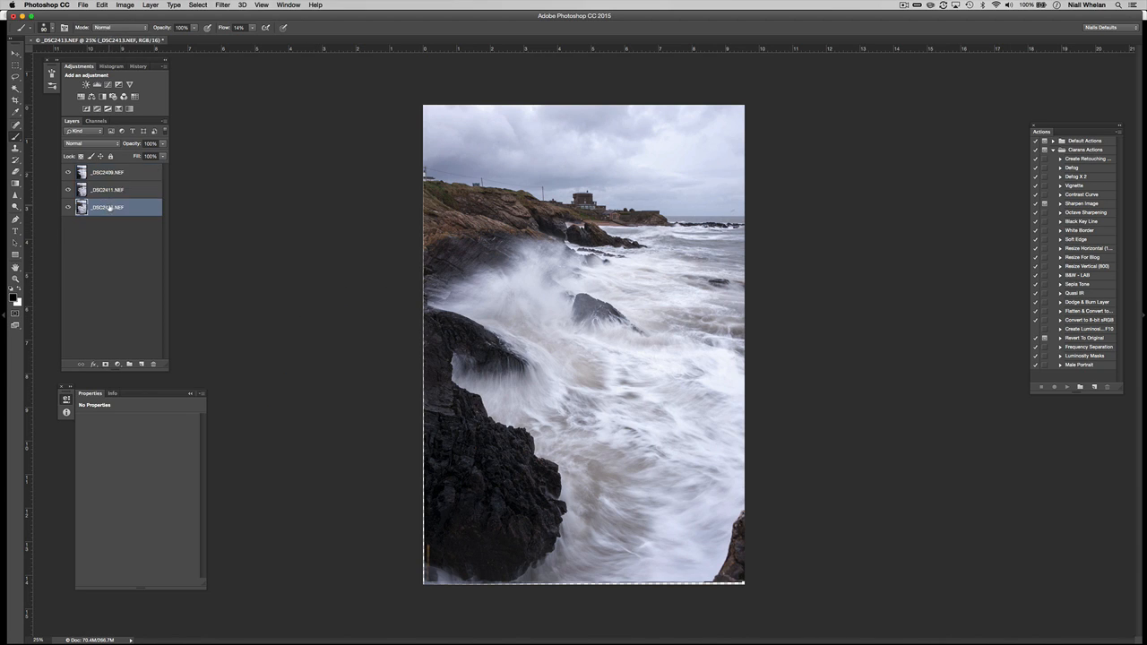
click(115, 192)
click(117, 176)
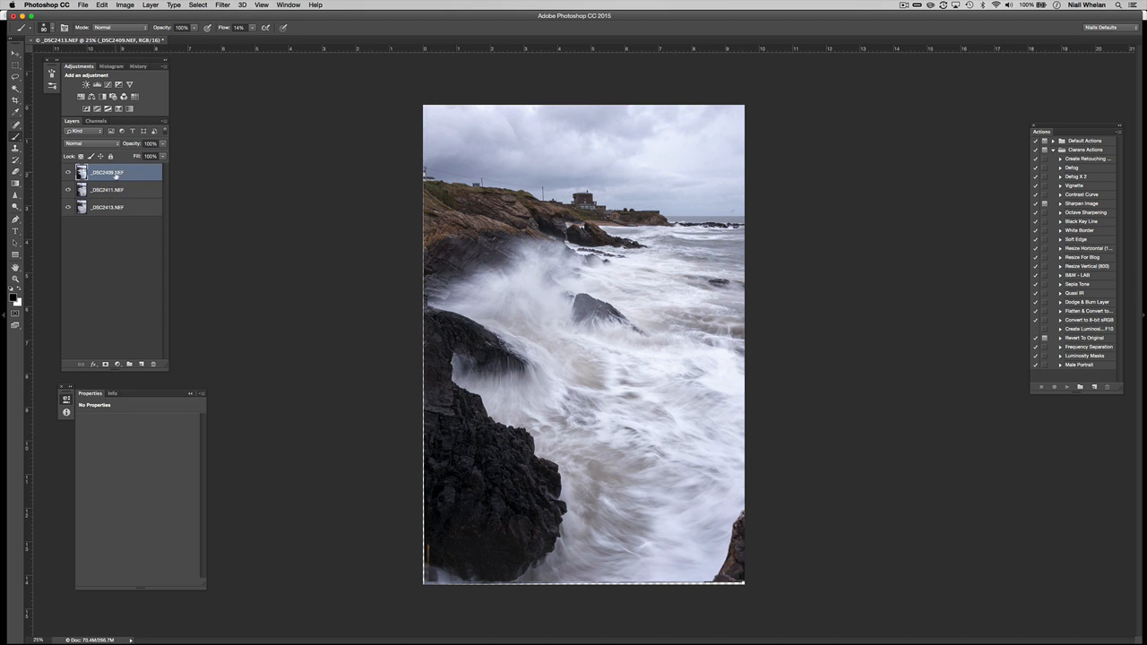
click(67, 189)
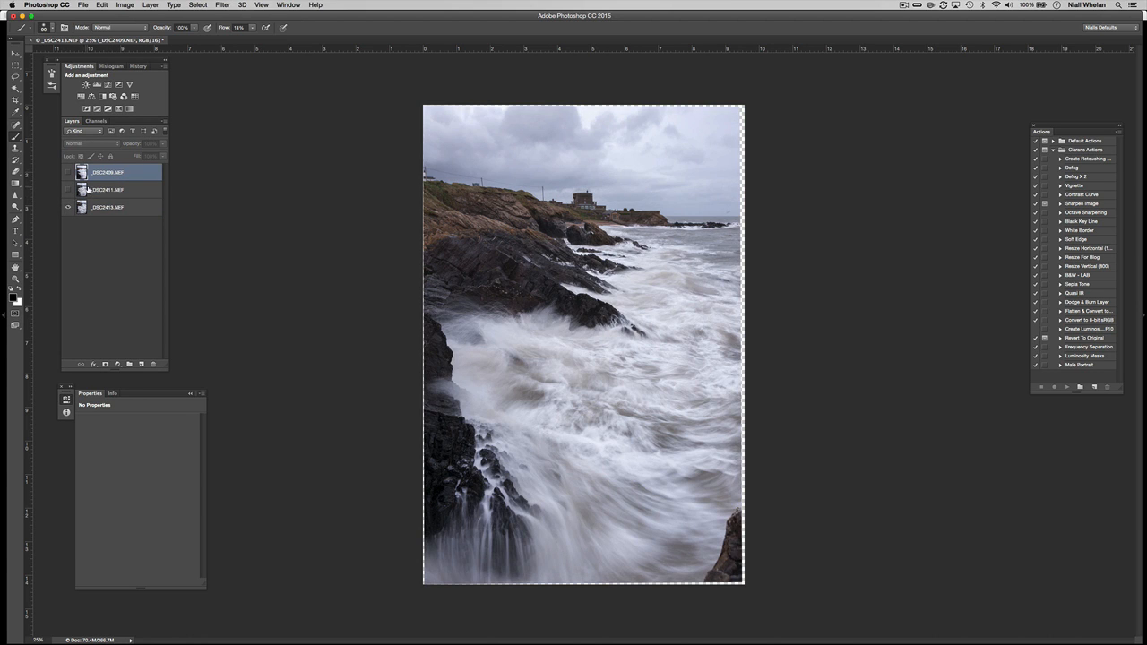
click(119, 208)
click(140, 365)
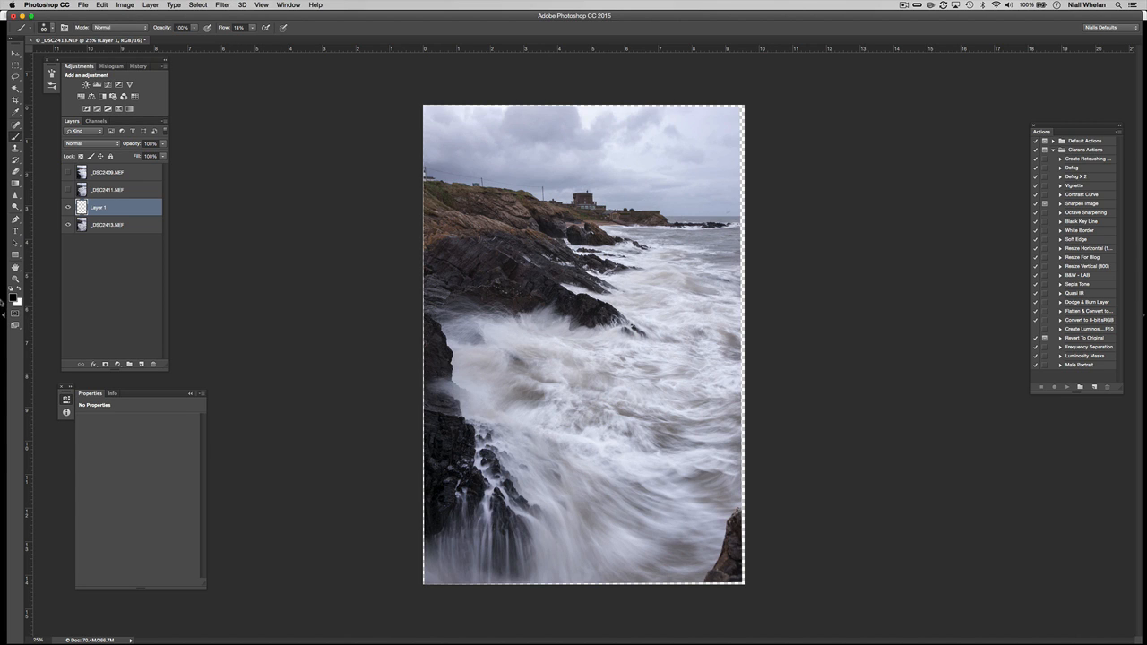
Paint a red outline around the surf to keep on Layer 1, naming it 'Baselayer plan'.
key(i)
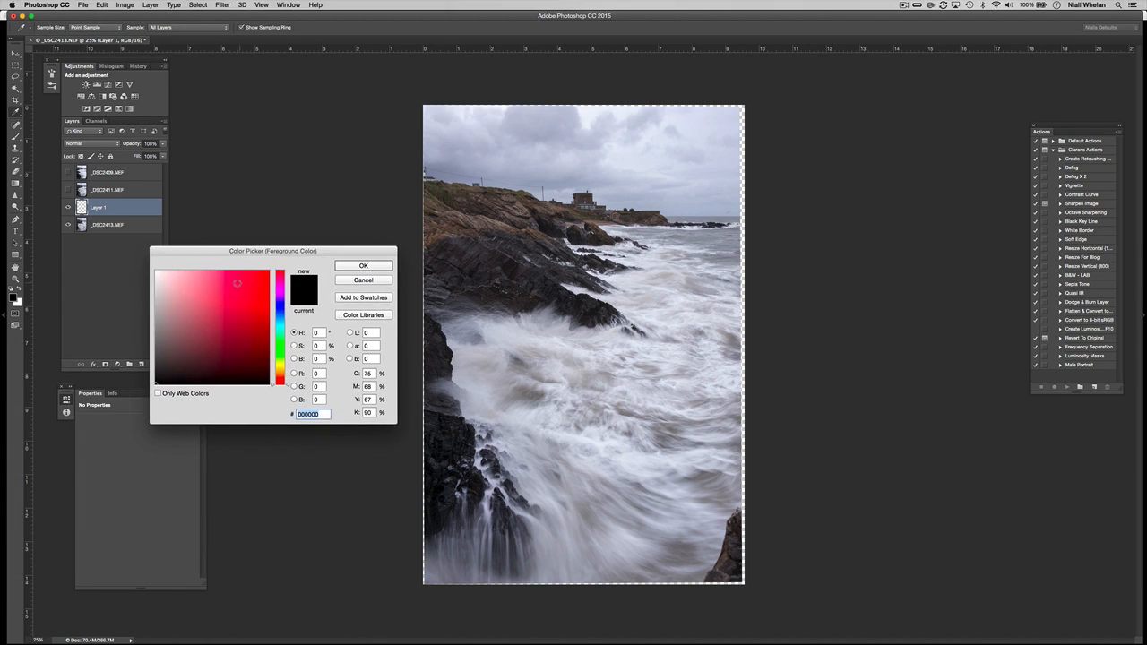
click(261, 284)
key(Return)
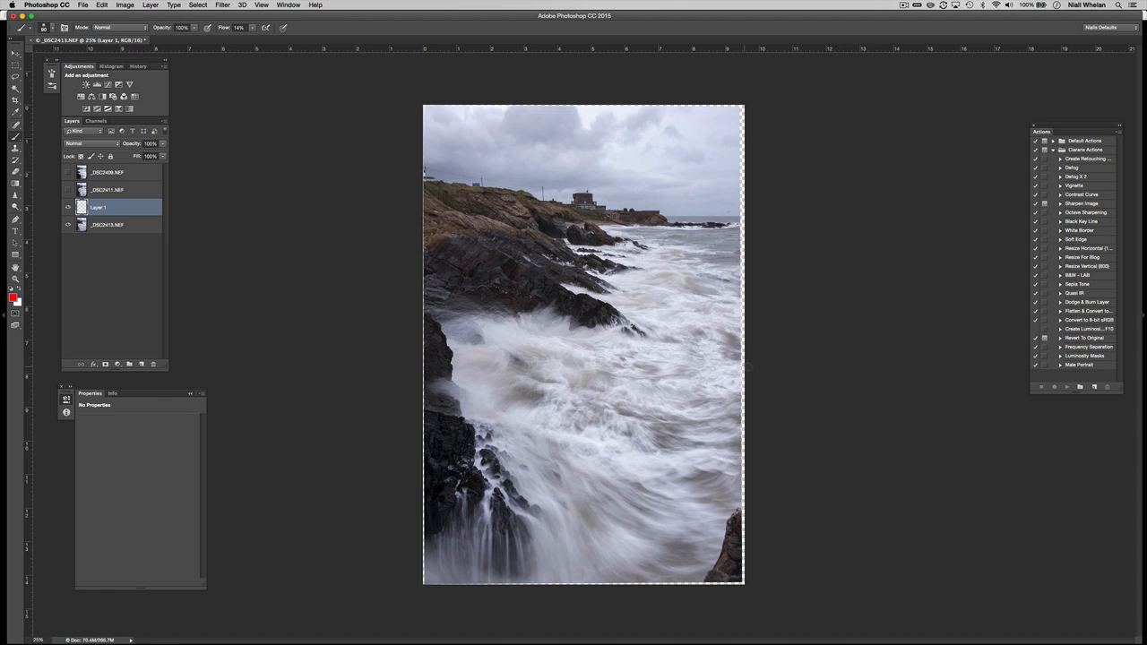
mouse_move(747, 366)
mouse_down()
mouse_move(626, 400)
mouse_move(602, 389)
mouse_move(594, 357)
mouse_move(648, 333)
mouse_move(627, 308)
mouse_move(444, 290)
mouse_move(422, 314)
mouse_move(414, 370)
mouse_move(431, 486)
mouse_move(427, 522)
mouse_up()
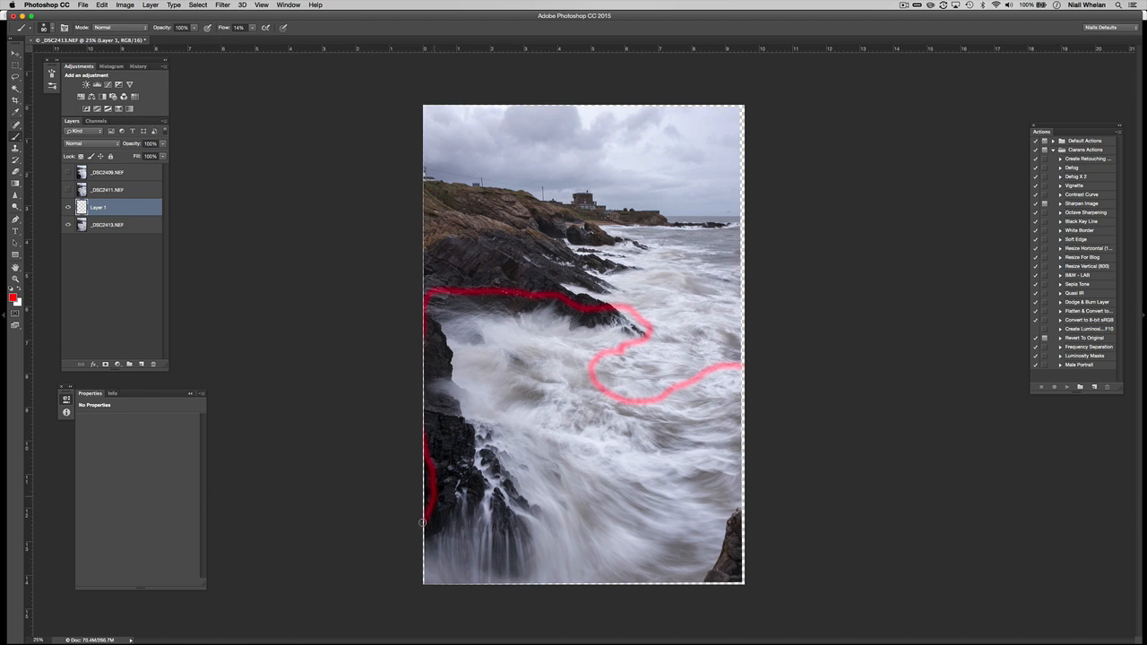
drag(720, 578, 741, 504)
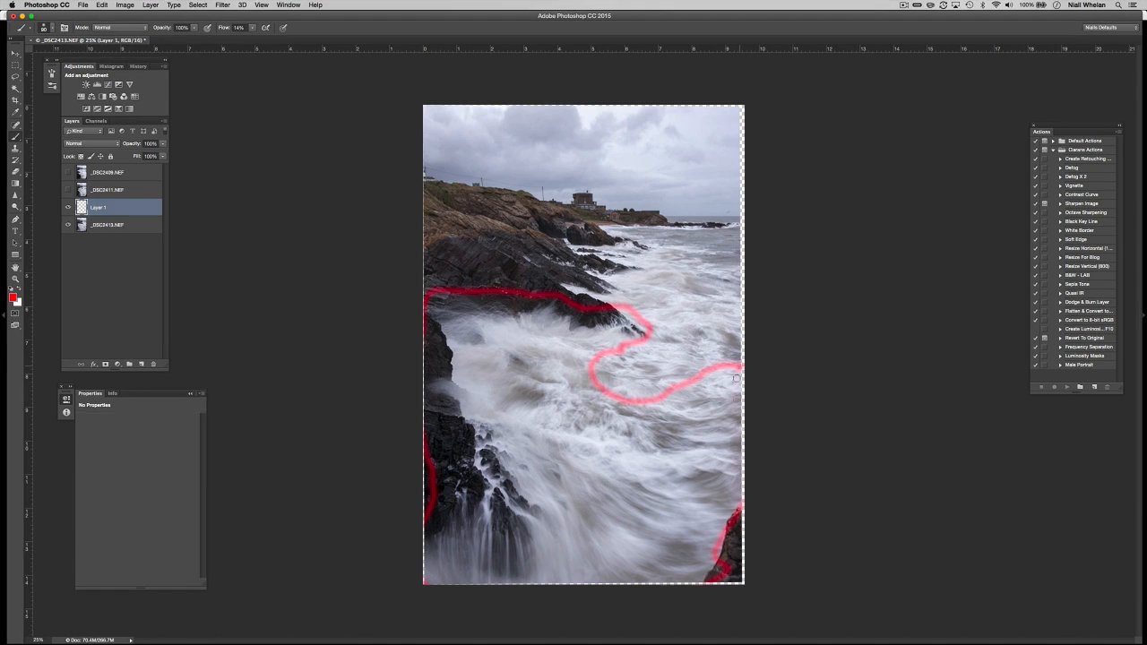
drag(738, 366, 738, 508)
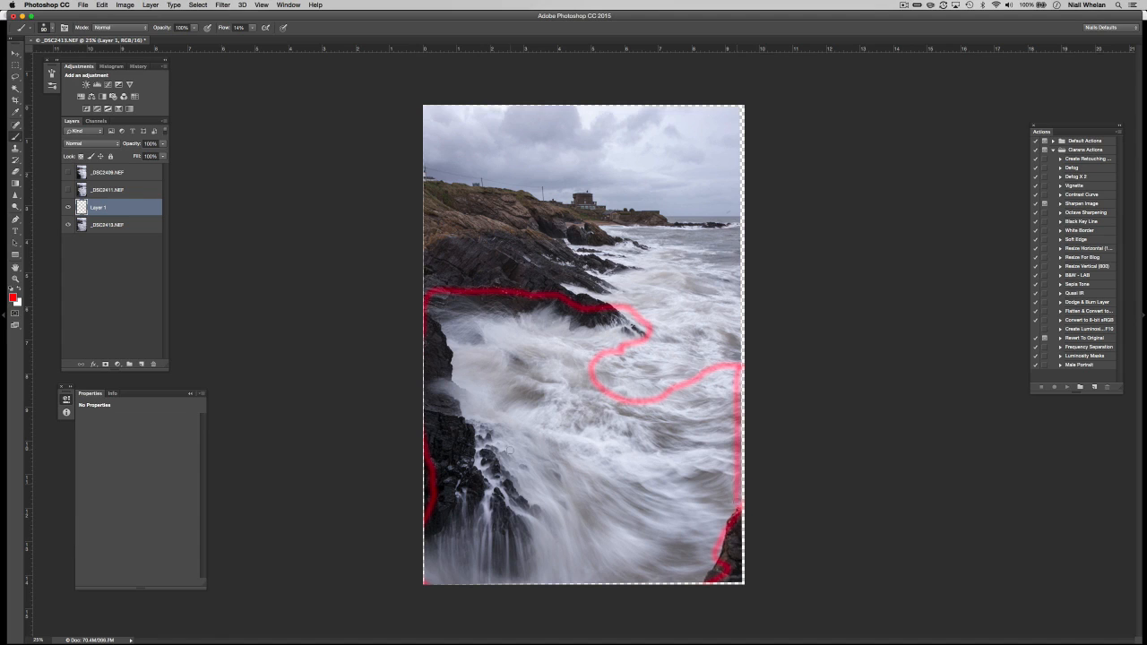
double_click(99, 207)
text(Basi)
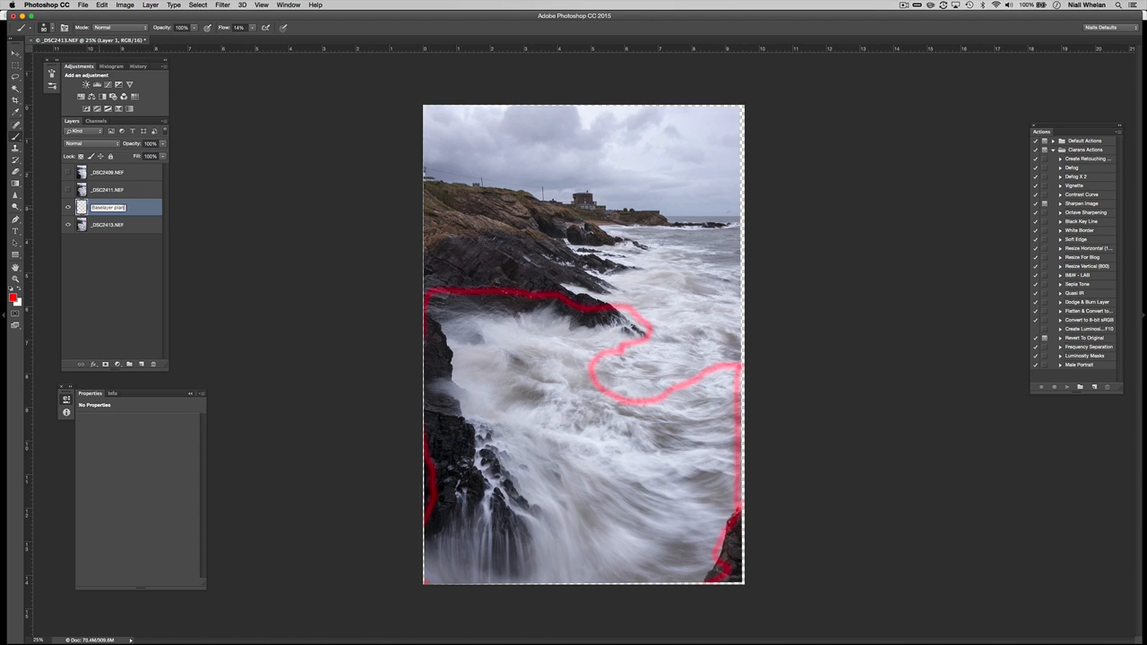
text(layer plan)
key(Return)
Compare and show _DSC2411 again, then add an empty layer above it.
click(100, 190)
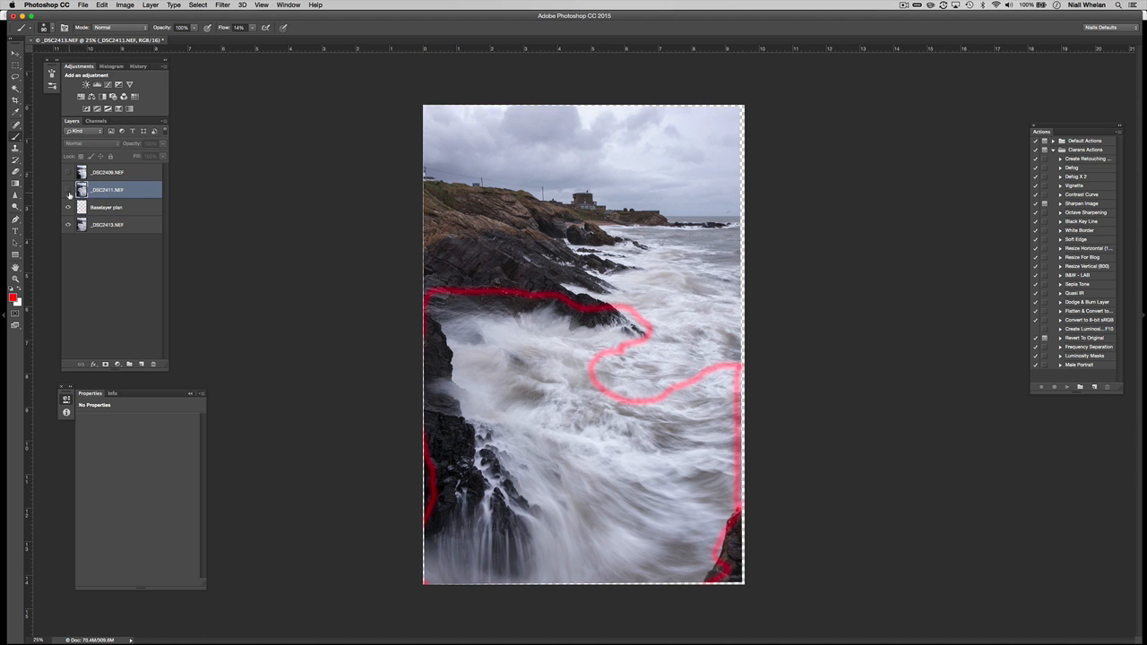
click(68, 190)
click(68, 190)
click(67, 192)
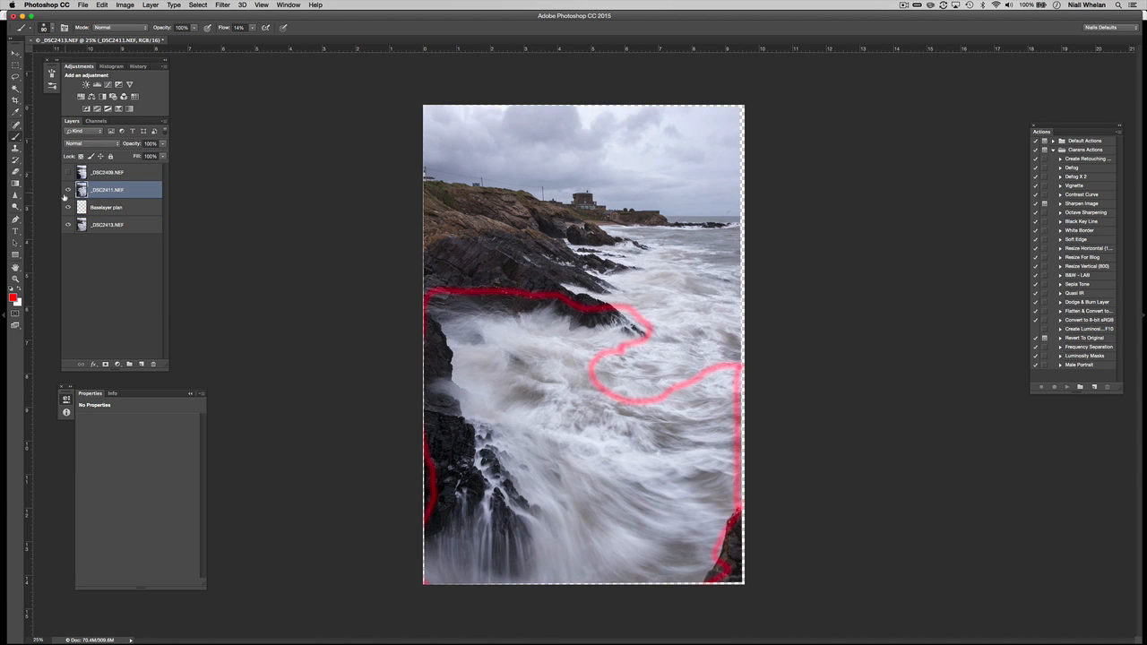
click(66, 193)
click(67, 191)
click(141, 364)
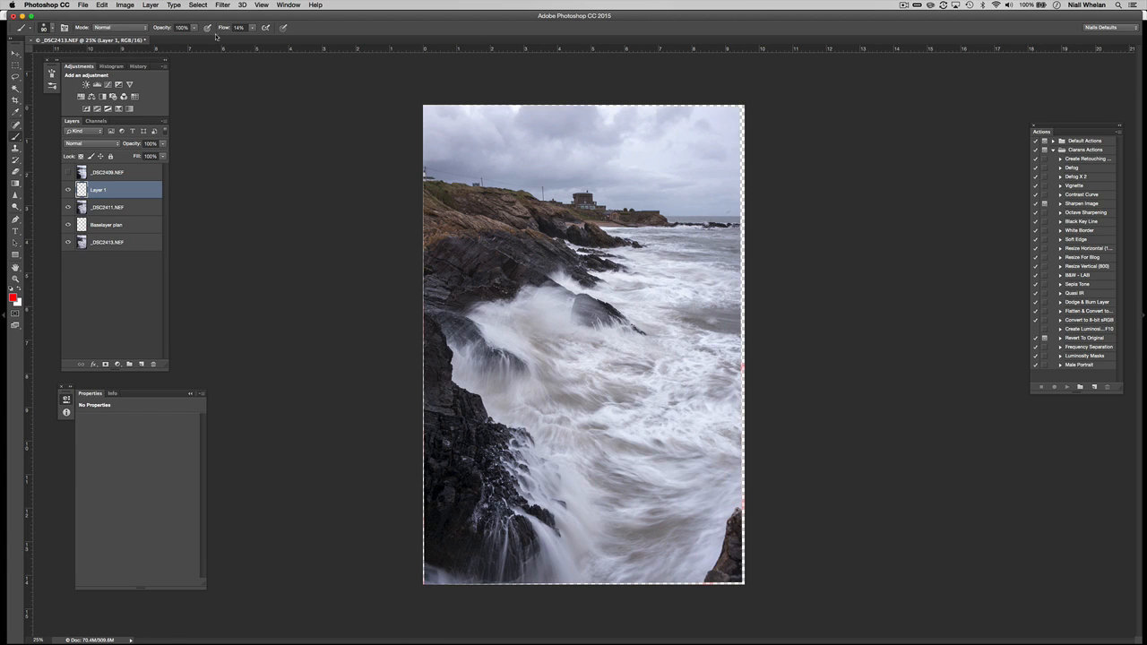
At 73% flow, outline the _DSC2411 rocks in red on a layer named 'Mid Layer Plan'.
key(shift+7)
key(shift+3)
mouse_move(590, 264)
mouse_down()
mouse_move(486, 247)
mouse_move(484, 290)
mouse_move(636, 339)
mouse_move(783, 309)
mouse_move(699, 261)
mouse_move(549, 265)
mouse_up()
double_click(98, 190)
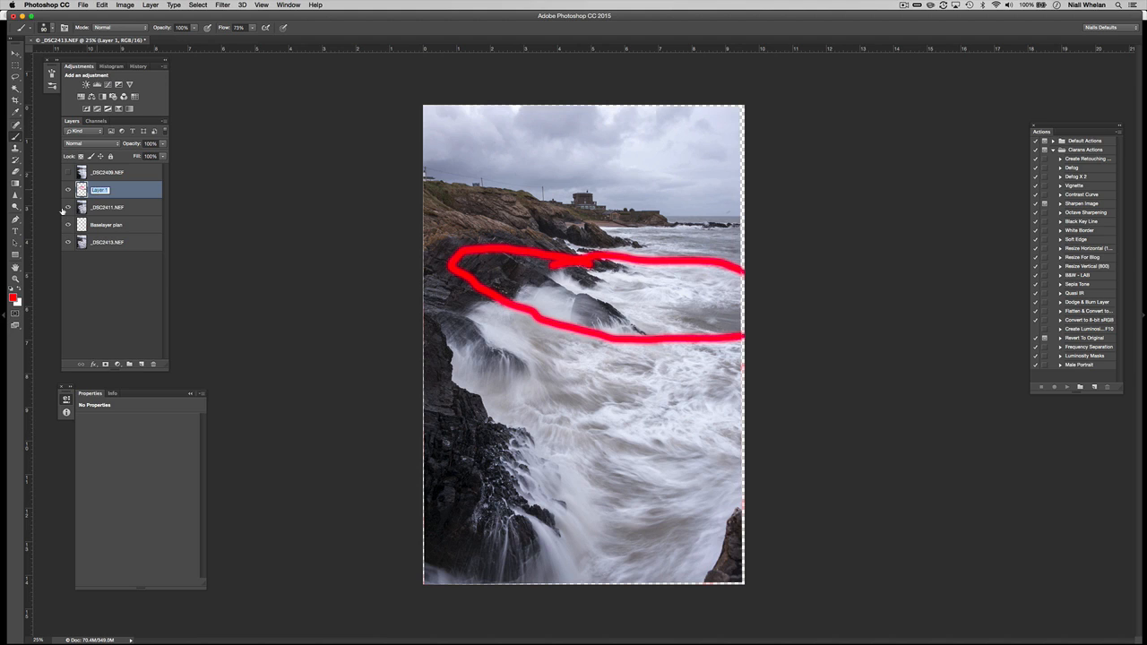
text(Mid Layer Plan)
key(Return)
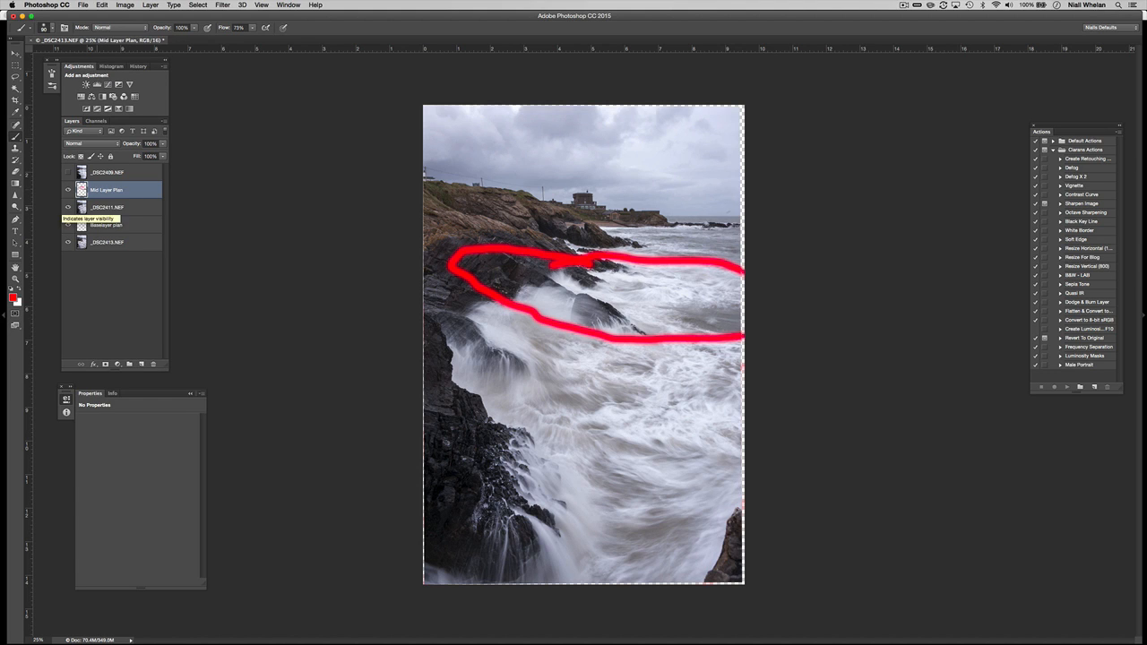
Outline _DSC2409's surf and sky in red on a new 'Top Layer Plan' layer, then hide the upper layers.
click(67, 172)
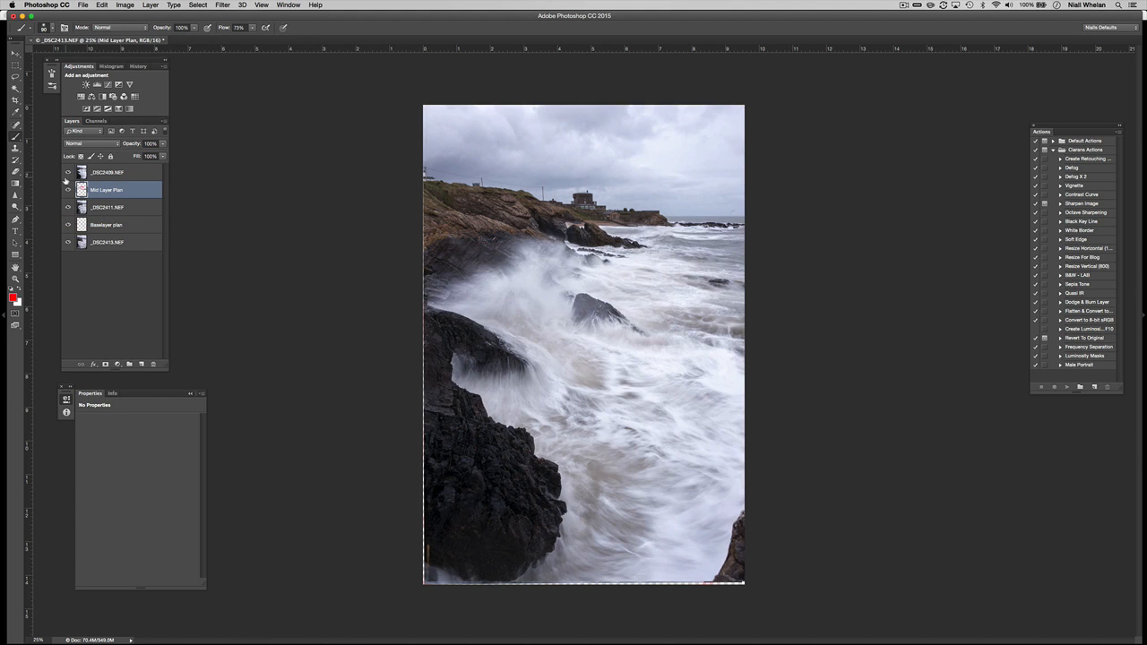
click(67, 172)
click(67, 172)
click(67, 172)
click(67, 173)
click(68, 178)
click(132, 175)
click(140, 365)
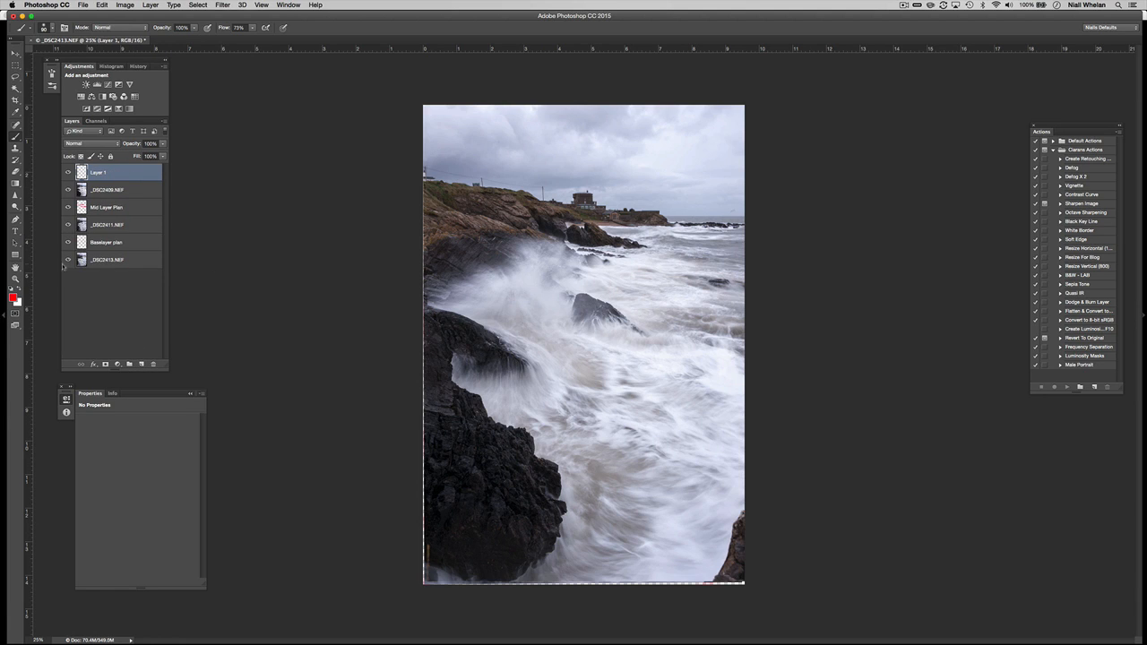
mouse_move(580, 238)
mouse_down()
mouse_move(486, 244)
mouse_move(726, 252)
mouse_move(730, 104)
mouse_move(412, 127)
mouse_move(507, 231)
mouse_up()
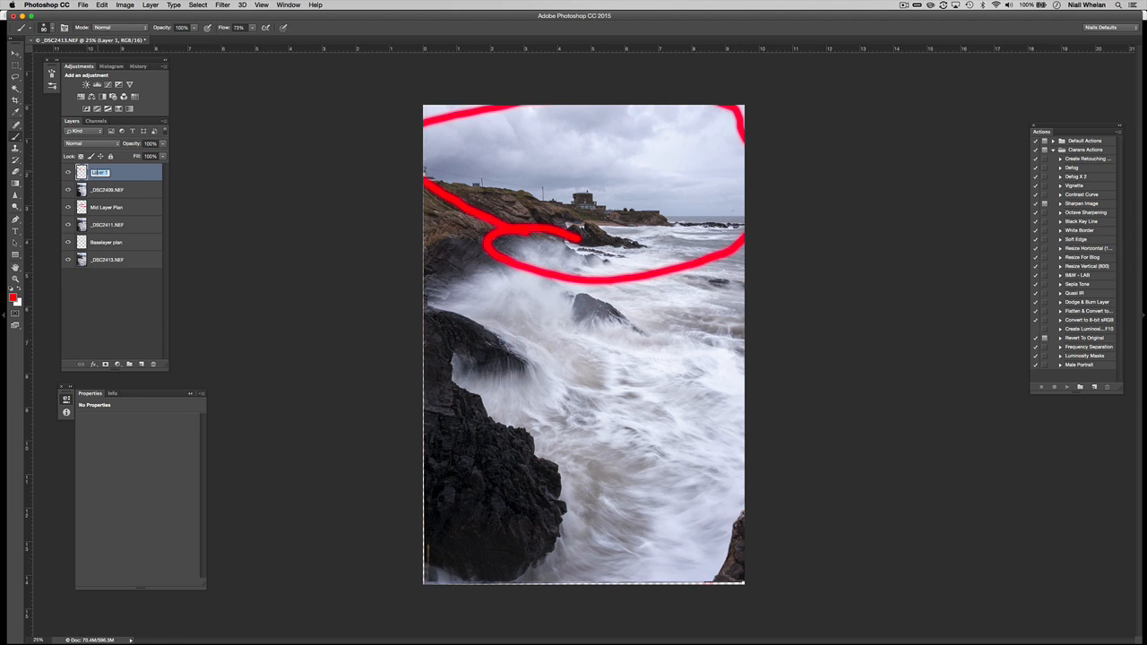
text(Top Layer Plan)
key(Return)
drag(67, 206, 66, 225)
Add a mask to _DSC2413 and paint black over the sky and right-side sea at 98% flow.
click(131, 244)
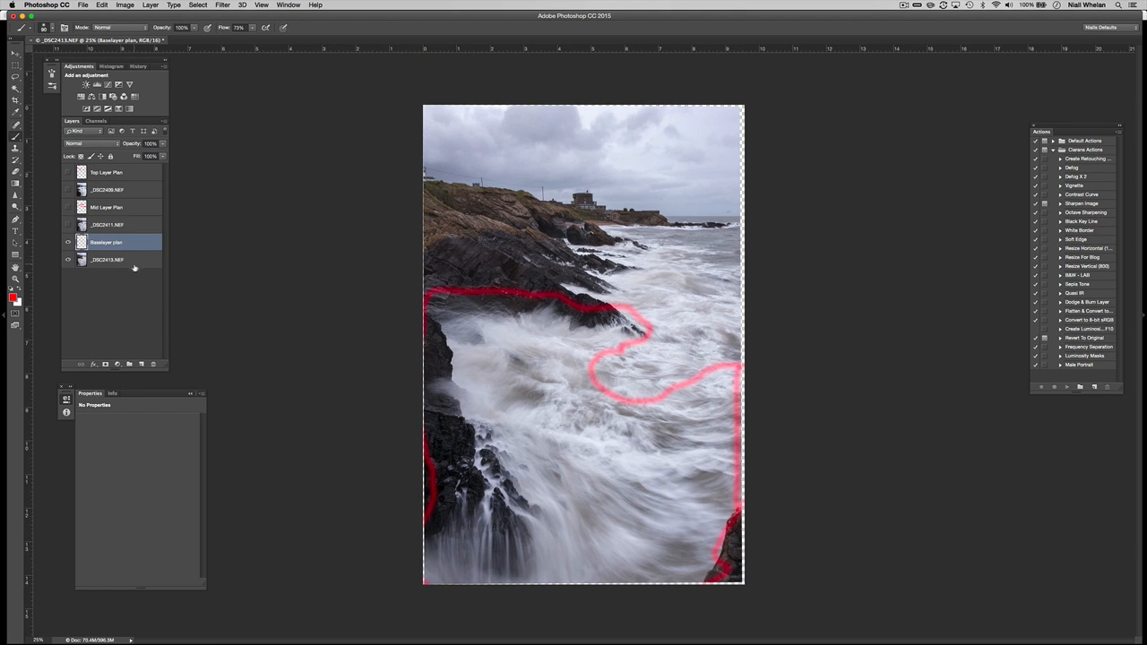
click(127, 260)
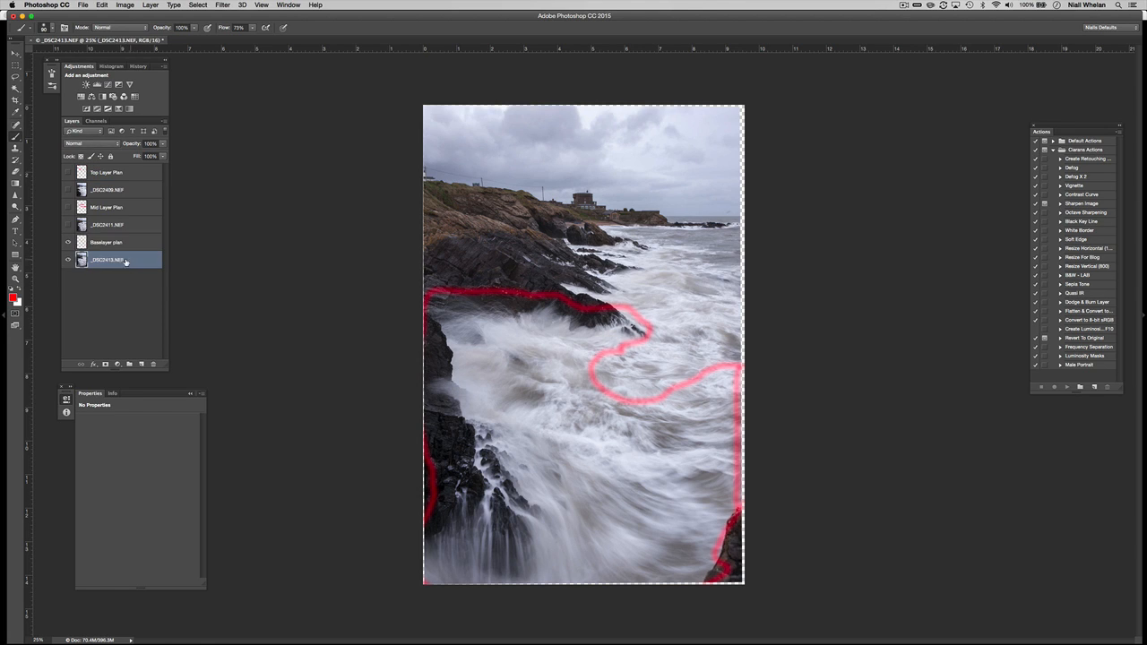
click(105, 365)
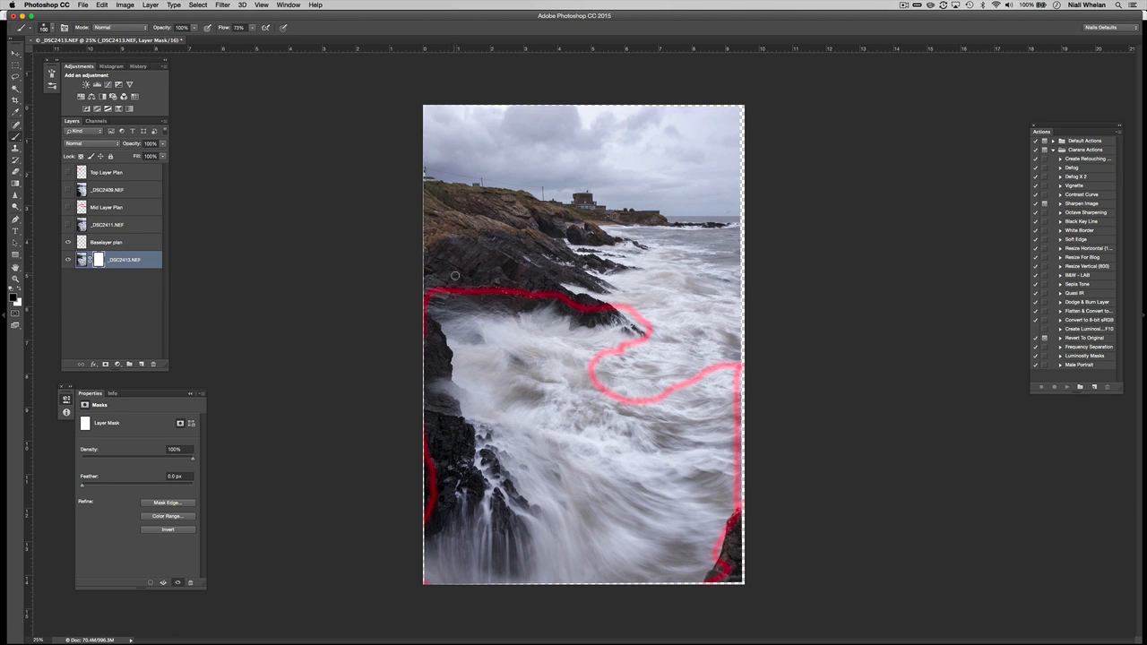
key(bracketright)
key(bracketright)
key(bracketright)
key(bracketright)
key(bracketright)
key(bracketright)
key(bracketright)
key(bracketright)
key(bracketright)
key(bracketright)
mouse_move(226, 30)
mouse_down()
mouse_move(266, 31)
mouse_move(235, 30)
mouse_up()
key(bracketright)
key(bracketright)
key(bracketright)
key(bracketright)
key(bracketright)
mouse_move(417, 215)
mouse_down()
mouse_move(409, 256)
mouse_move(696, 251)
mouse_move(564, 128)
mouse_move(469, 191)
mouse_up()
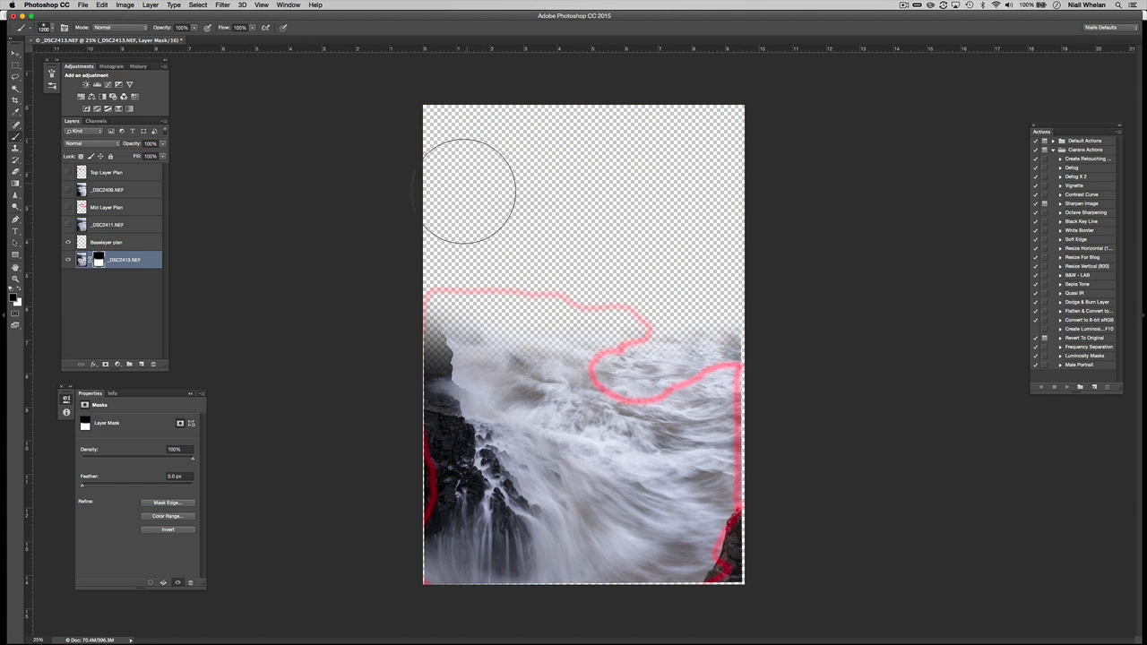
key(bracketleft)
key(bracketleft)
key(bracketleft)
key(bracketleft)
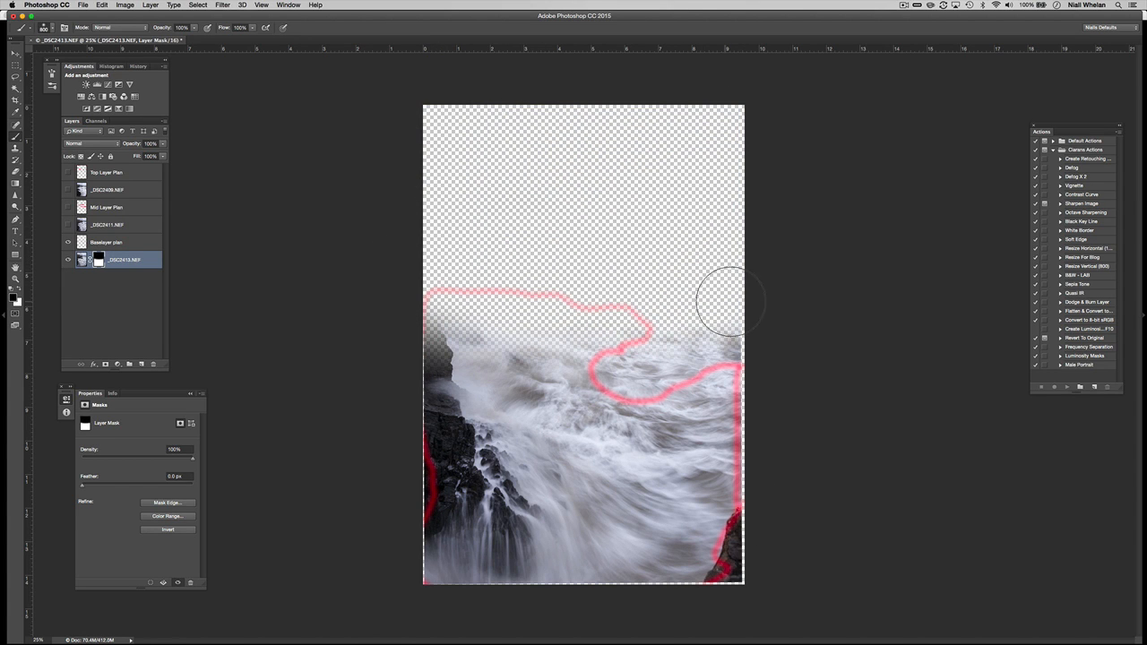
drag(730, 301, 729, 328)
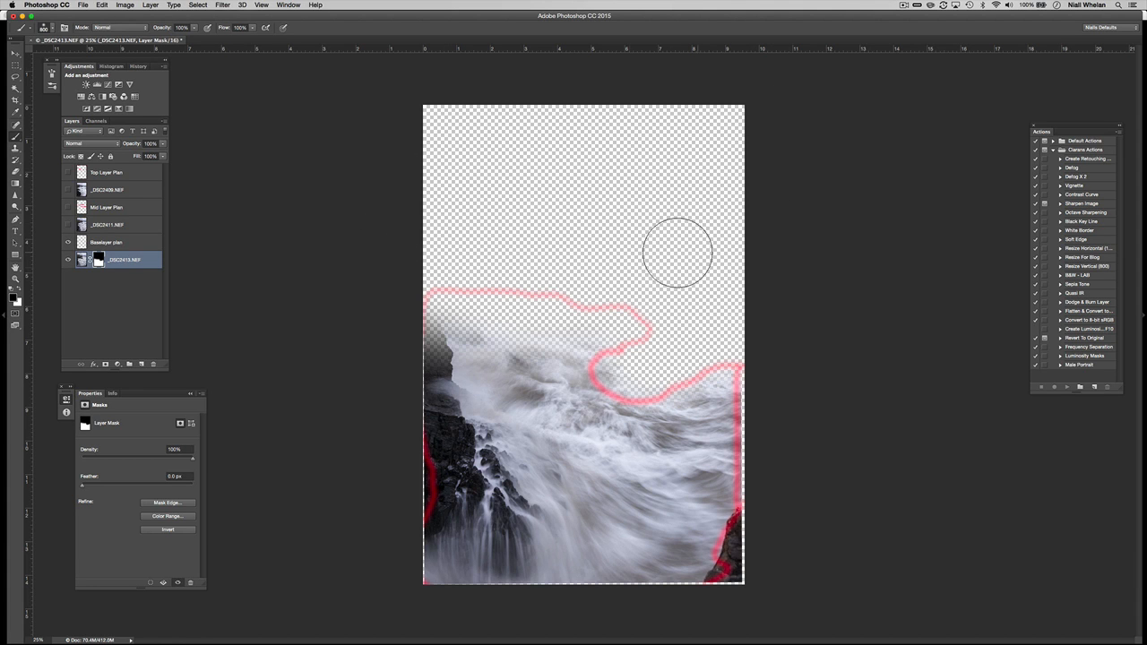
Paint white with a 400 brush to restore the sea inside the red outline.
key(bracketleft)
key(bracketleft)
key(bracketleft)
key(bracketleft)
key(x)
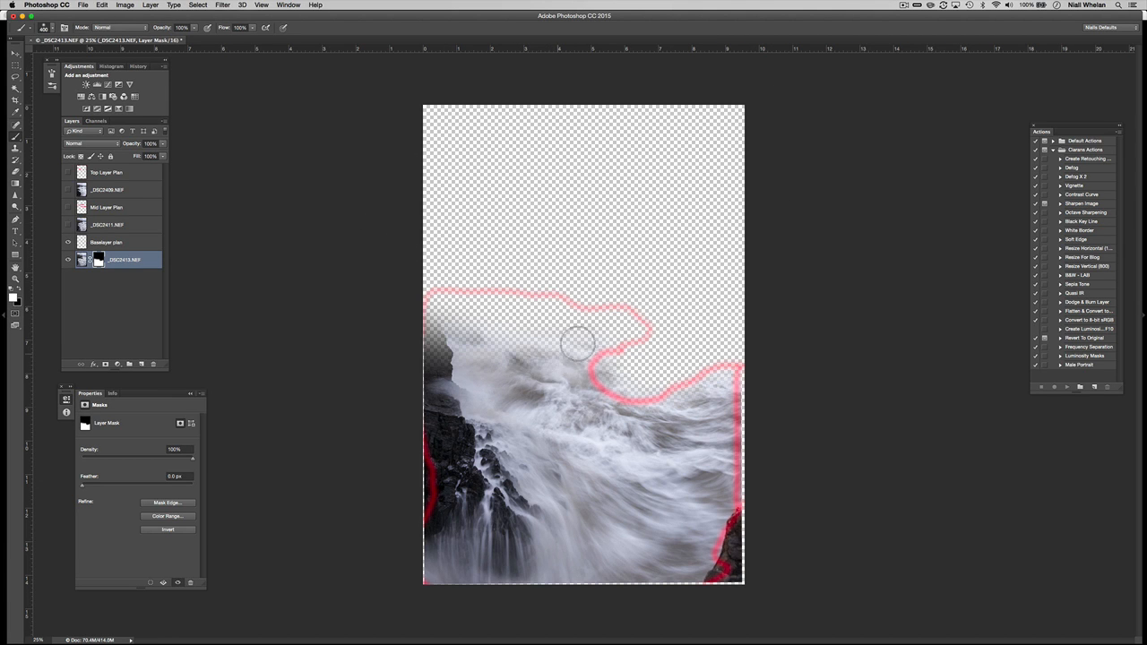
mouse_move(578, 341)
mouse_down()
mouse_move(492, 325)
mouse_move(395, 338)
mouse_move(538, 309)
mouse_up()
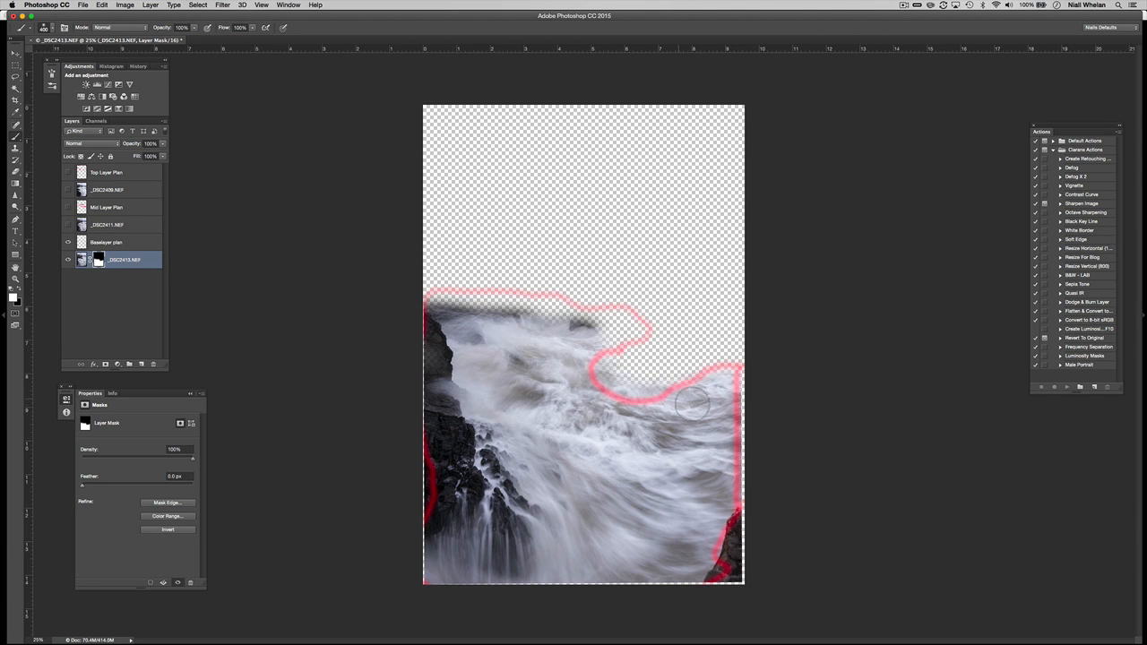
mouse_move(663, 380)
mouse_down()
mouse_move(602, 362)
mouse_move(618, 345)
mouse_move(434, 356)
mouse_move(466, 451)
mouse_up()
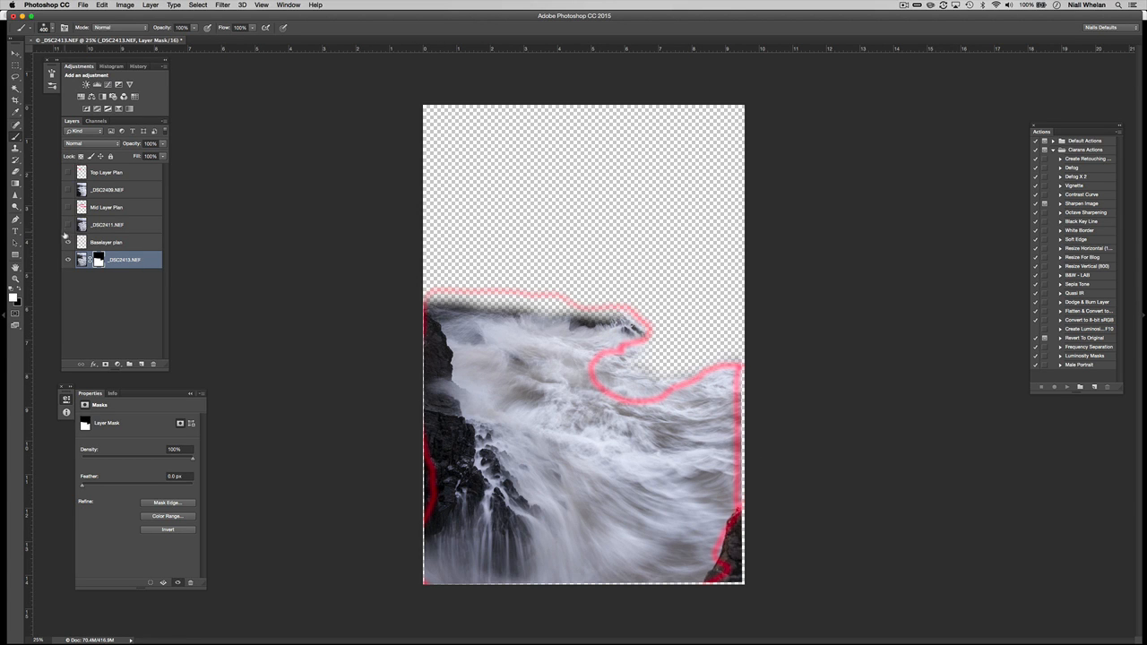
click(103, 208)
Add an inverted mask to _DSC2411 and paint white to reveal the waves and upper-left rocks.
drag(68, 207, 69, 229)
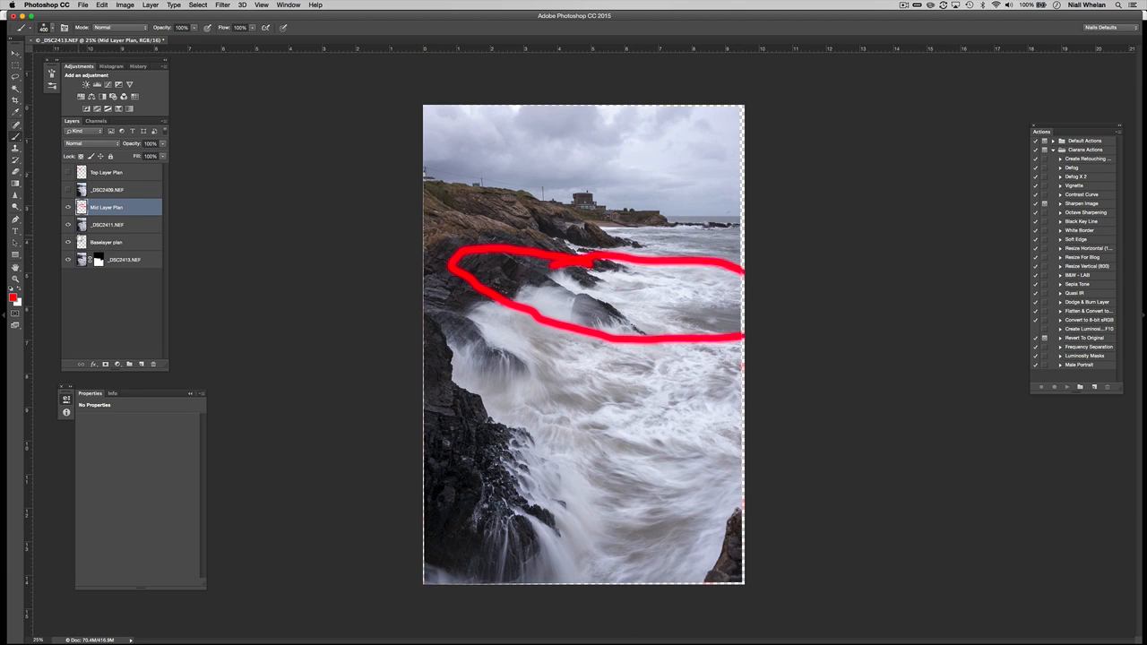
click(68, 224)
click(67, 225)
click(67, 224)
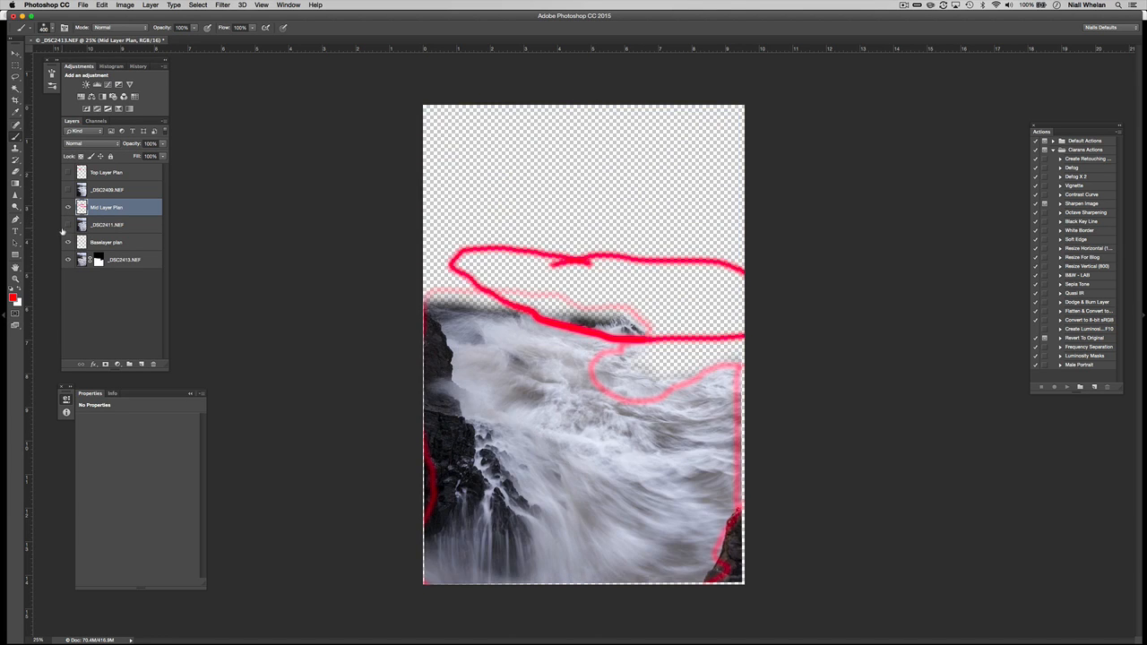
click(67, 225)
click(109, 231)
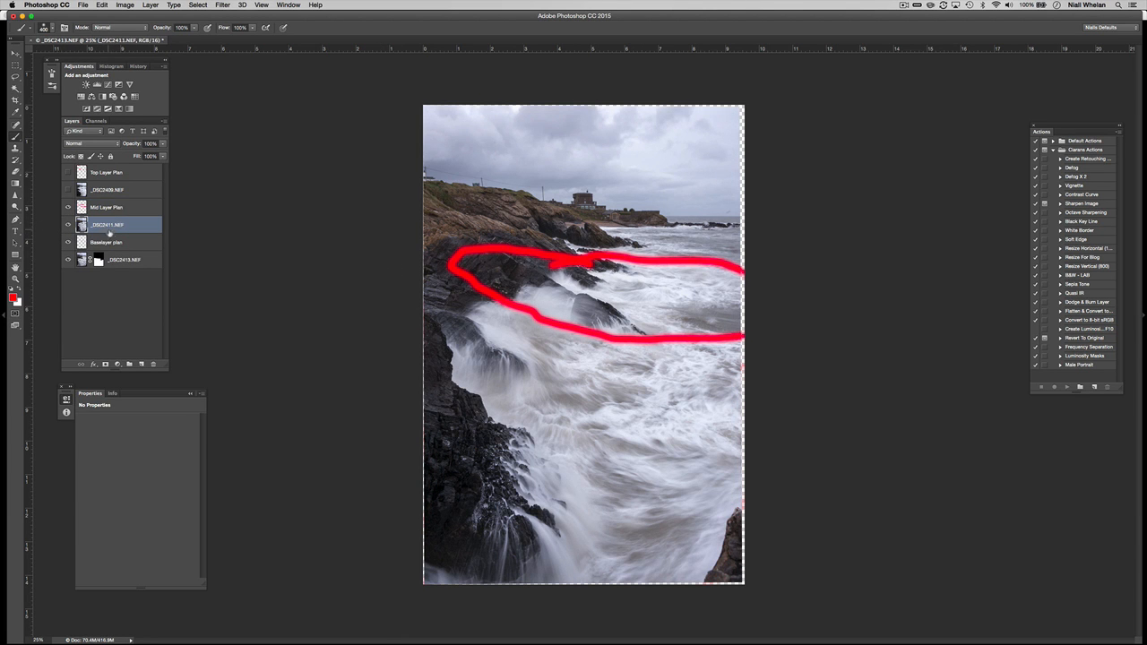
click(104, 365)
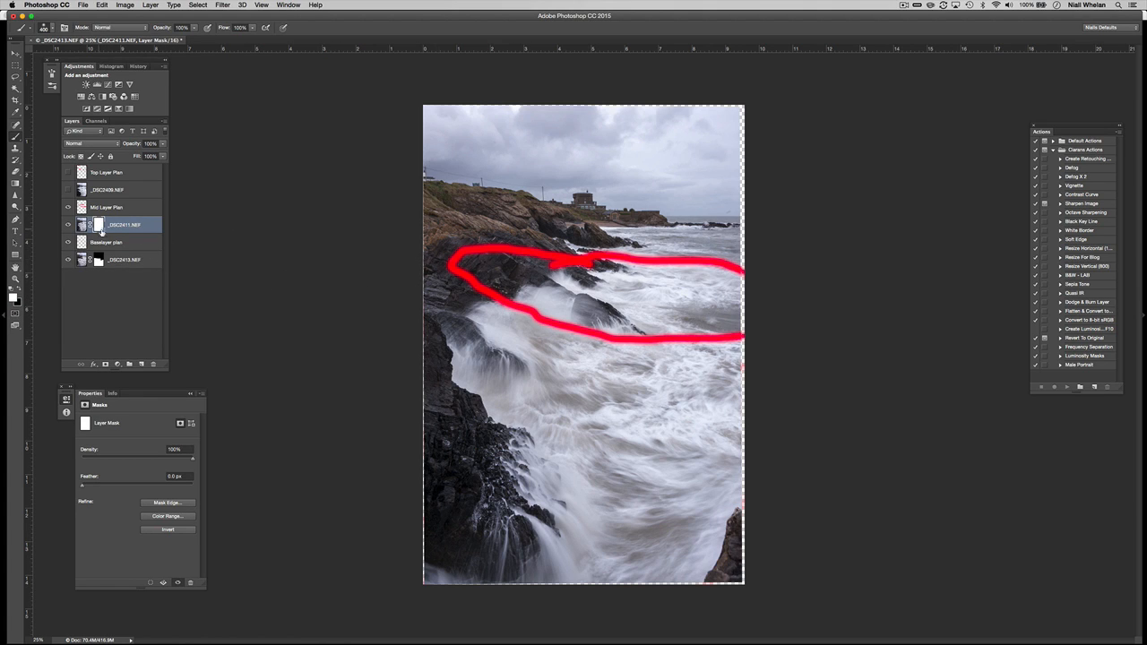
key(super+i)
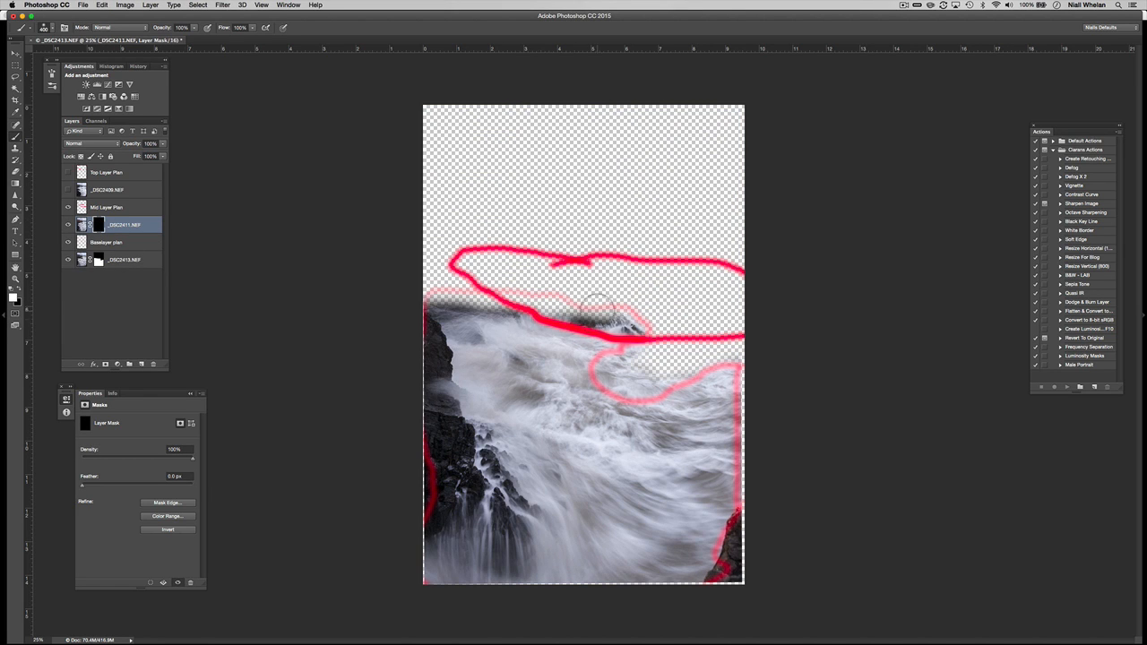
mouse_move(599, 301)
mouse_down()
mouse_move(701, 347)
mouse_move(668, 368)
mouse_move(745, 347)
mouse_move(748, 311)
mouse_move(634, 265)
mouse_move(439, 261)
mouse_move(425, 311)
mouse_move(606, 339)
mouse_move(494, 339)
mouse_move(406, 308)
mouse_move(409, 346)
mouse_move(436, 360)
mouse_move(450, 333)
mouse_up()
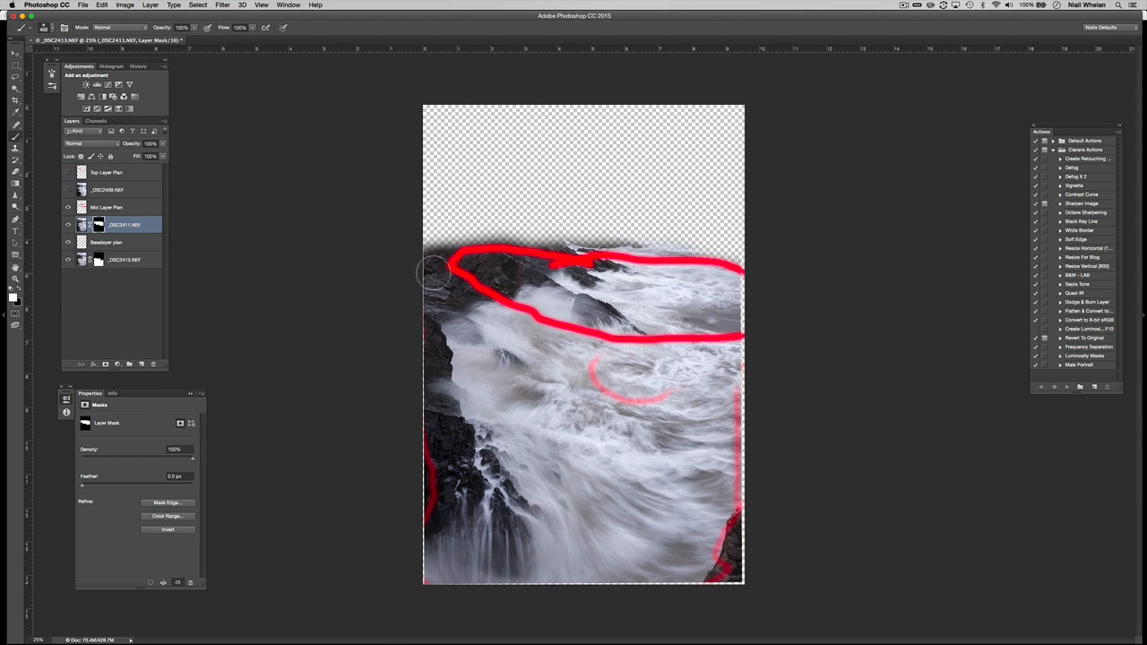
mouse_move(432, 271)
mouse_down()
mouse_move(457, 244)
mouse_move(743, 260)
mouse_up()
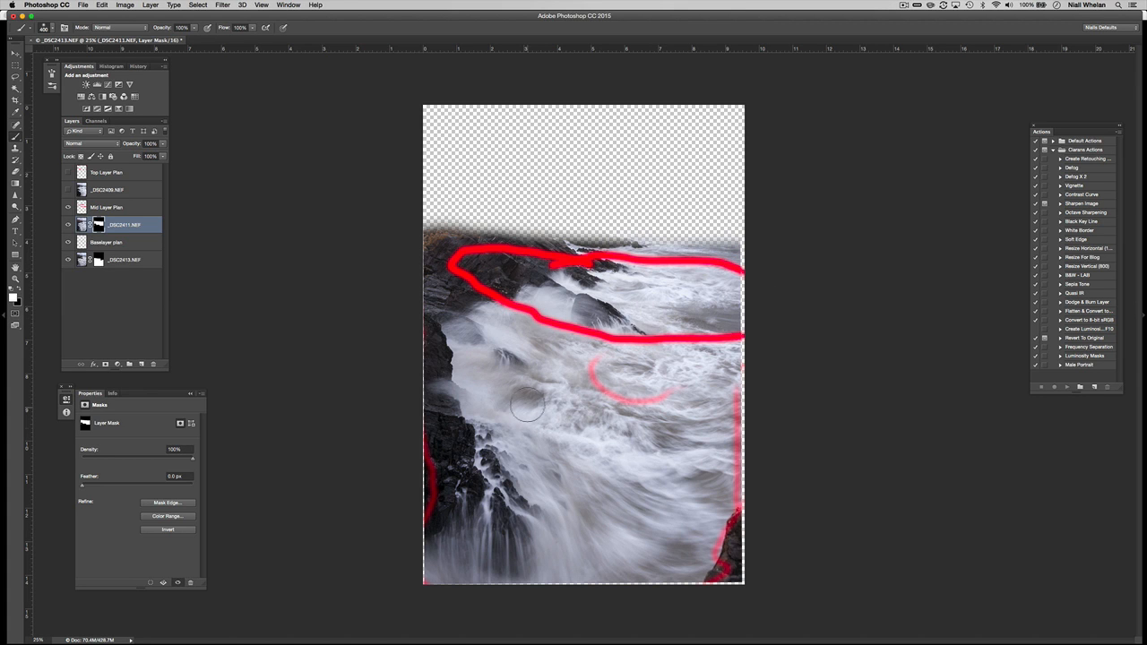
Show _DSC2409.NEF, give it a black mask, and paint in the distant headland and sky.
click(68, 191)
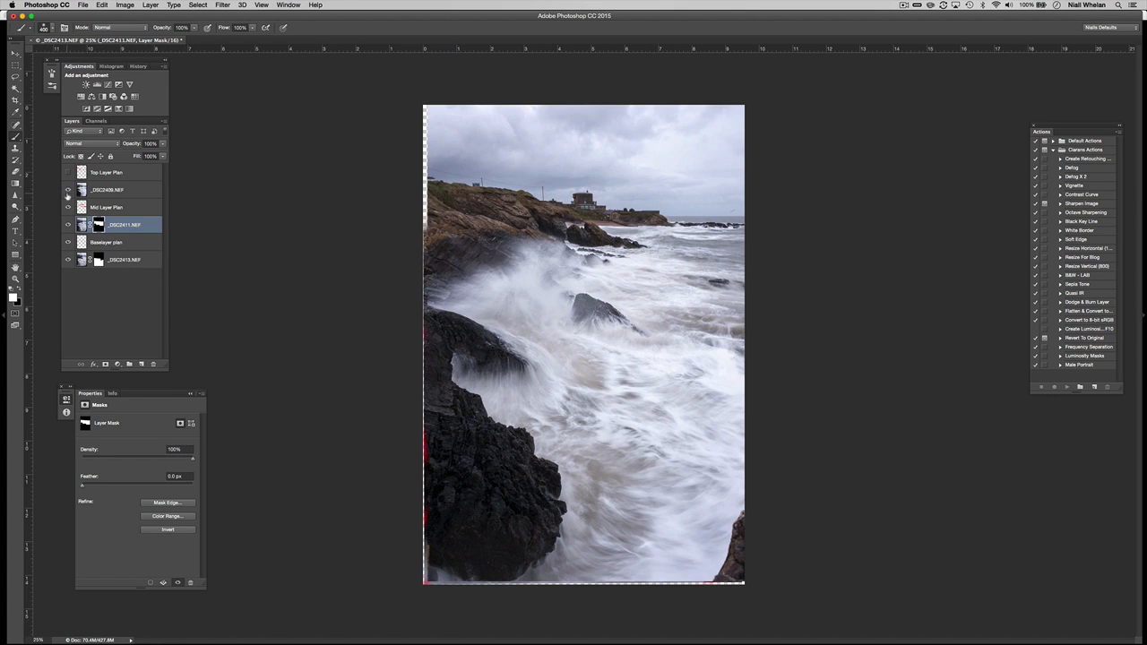
click(68, 173)
click(107, 190)
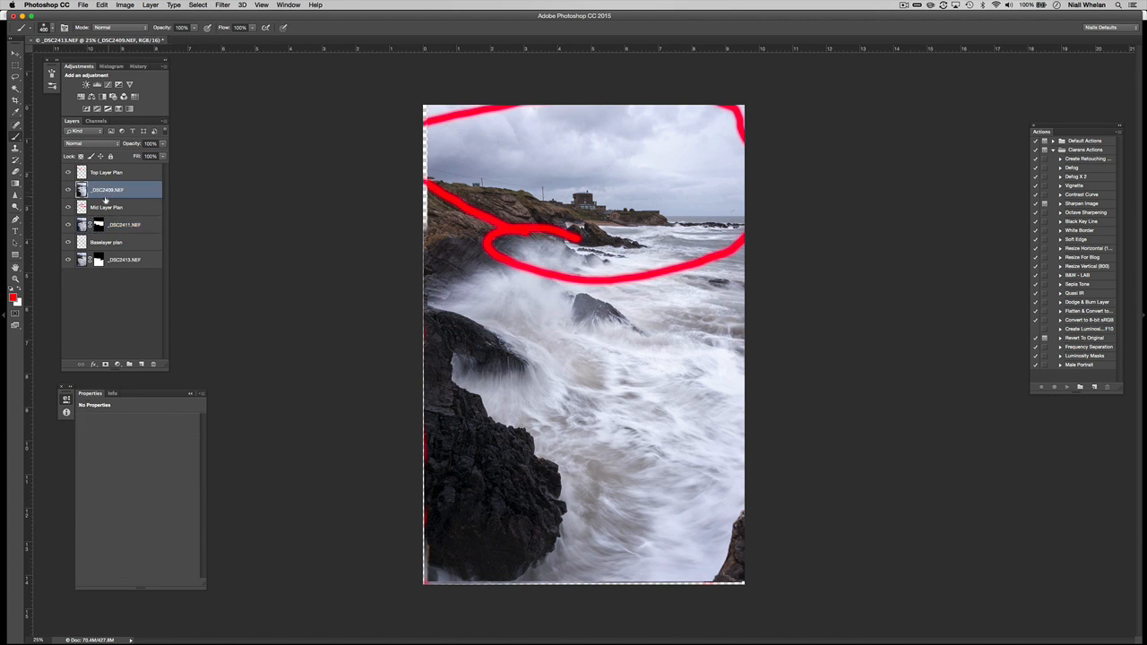
alt+click(105, 364)
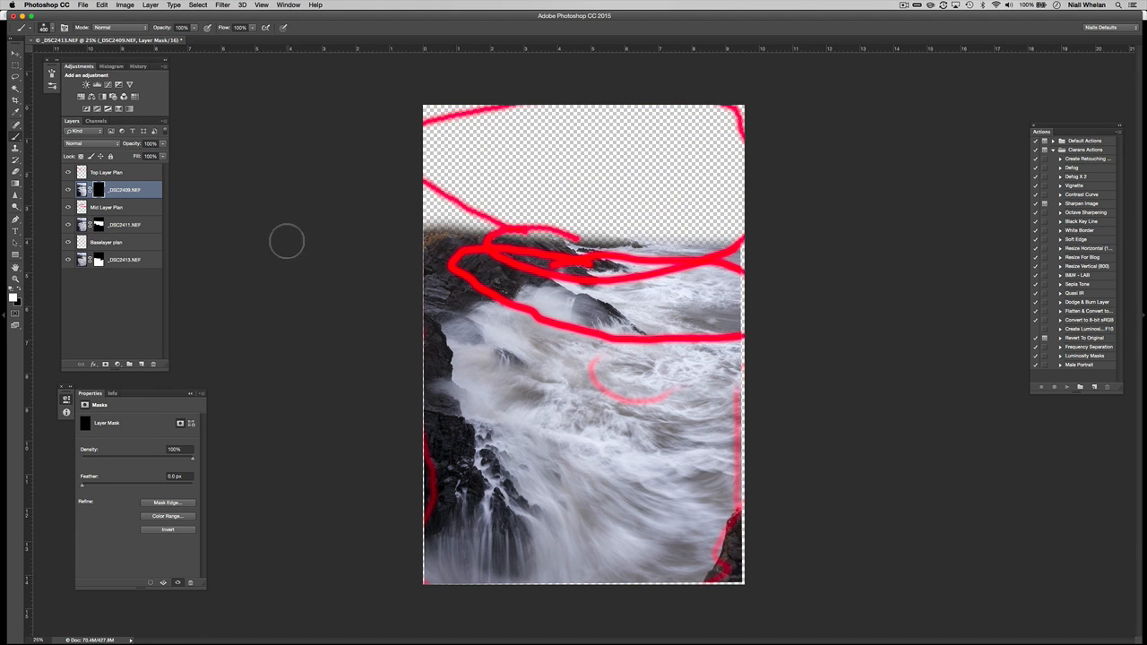
mouse_move(435, 215)
mouse_down()
mouse_move(561, 234)
mouse_move(750, 159)
mouse_move(591, 132)
mouse_move(667, 115)
mouse_move(535, 109)
mouse_move(576, 149)
mouse_move(465, 206)
mouse_move(533, 229)
mouse_move(499, 269)
mouse_move(614, 280)
mouse_move(750, 257)
mouse_move(686, 266)
mouse_move(564, 235)
mouse_move(452, 248)
mouse_move(505, 296)
mouse_move(537, 304)
mouse_move(531, 296)
mouse_move(544, 334)
mouse_move(602, 339)
mouse_up()
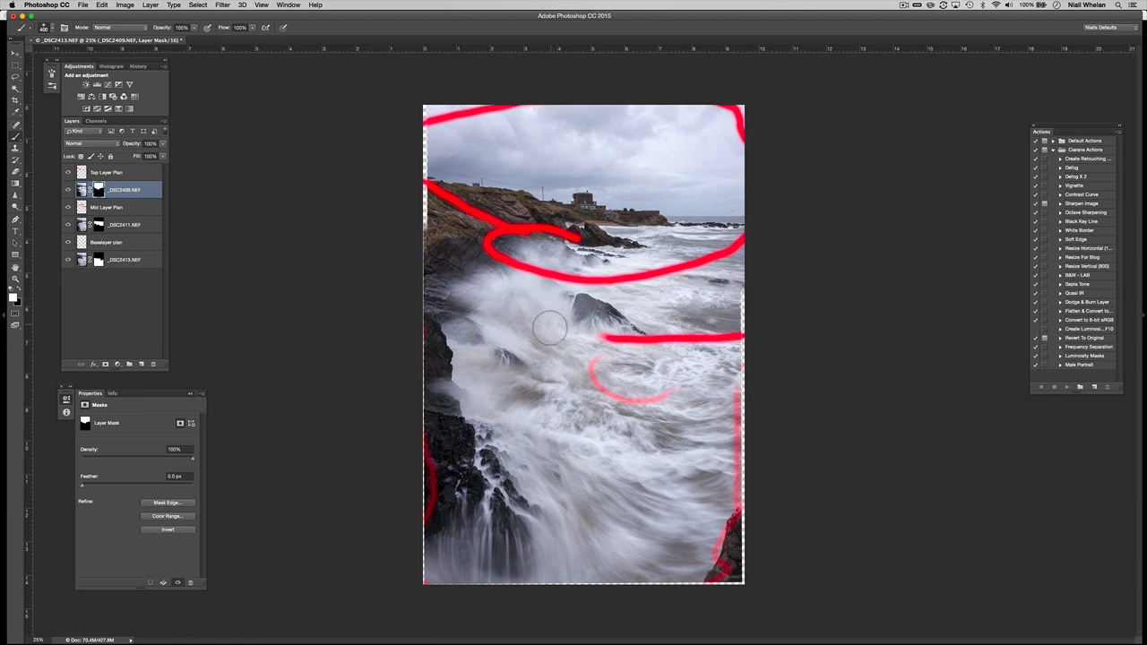
Hide the Top, Mid and Baselayer plan strokes and stamp all visible layers into Layer 1.
click(68, 172)
click(68, 207)
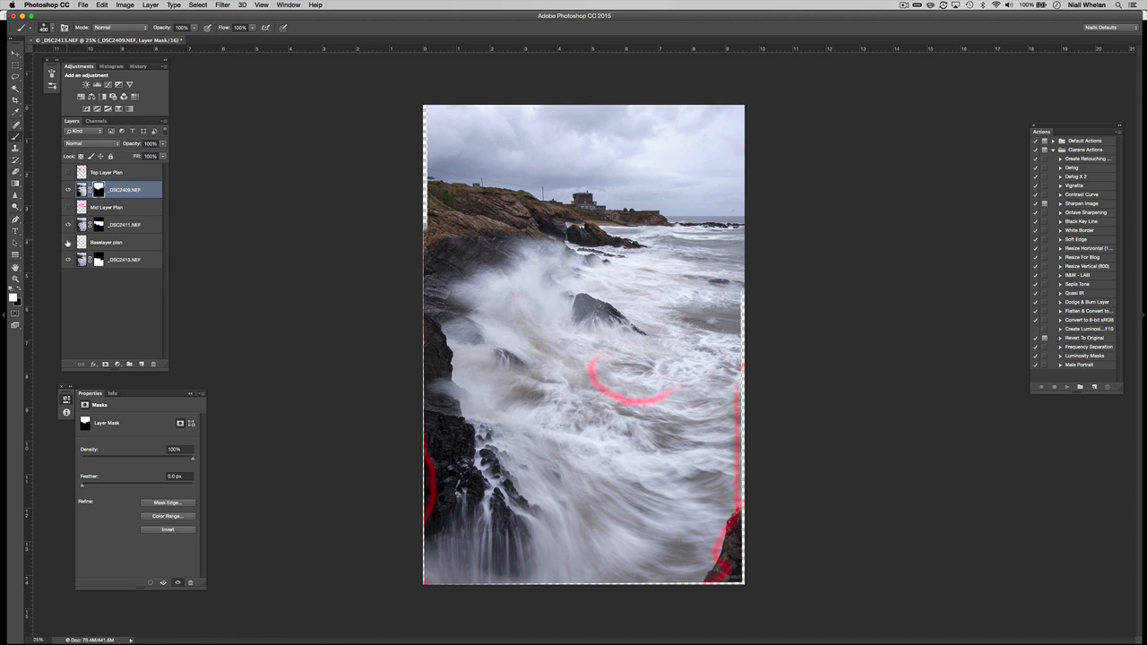
click(68, 242)
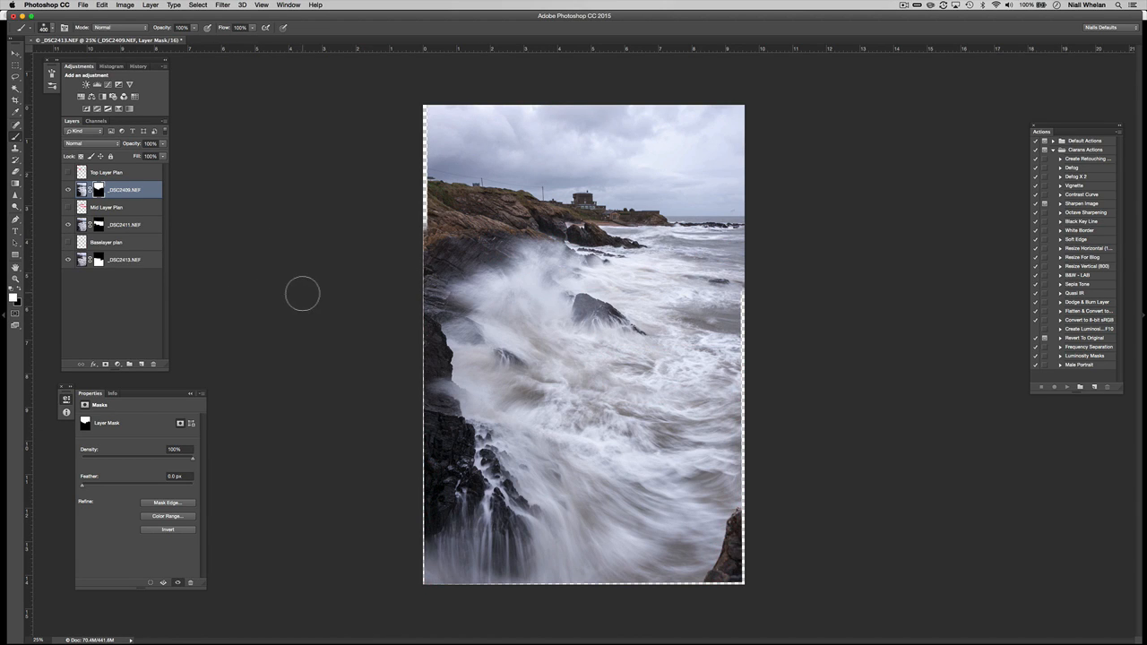
key(super+2)
key(super+alt+shift+e)
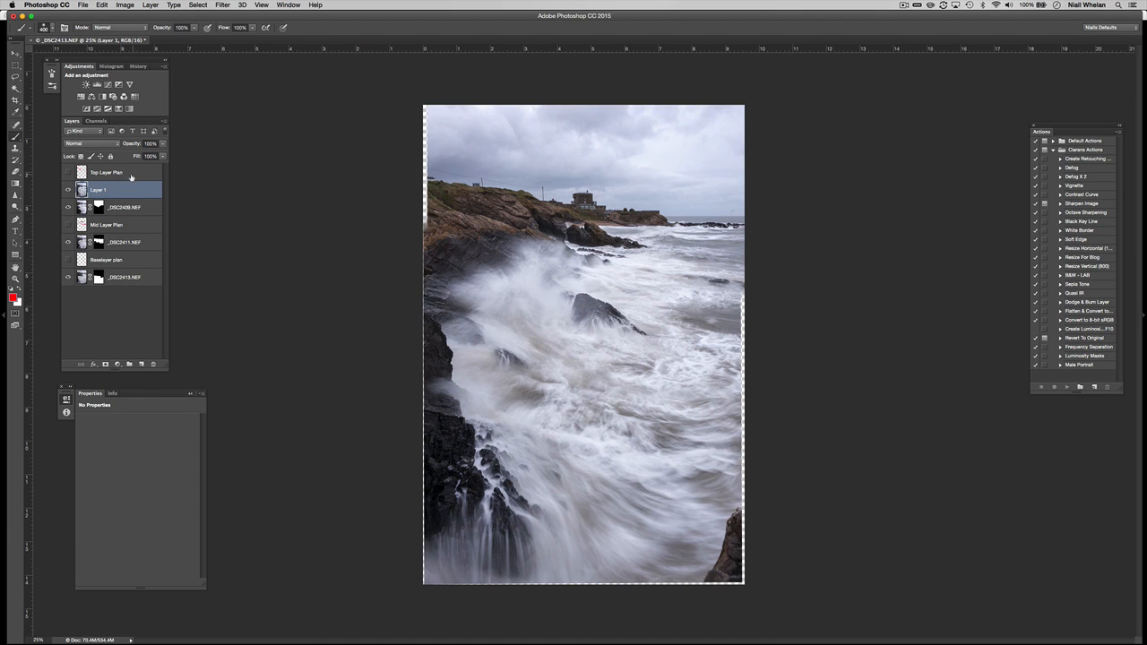
Move Layer 1 above Top Layer Plan and content-aware fill away the bottom-right rock fragment.
drag(135, 177, 133, 202)
click(128, 176)
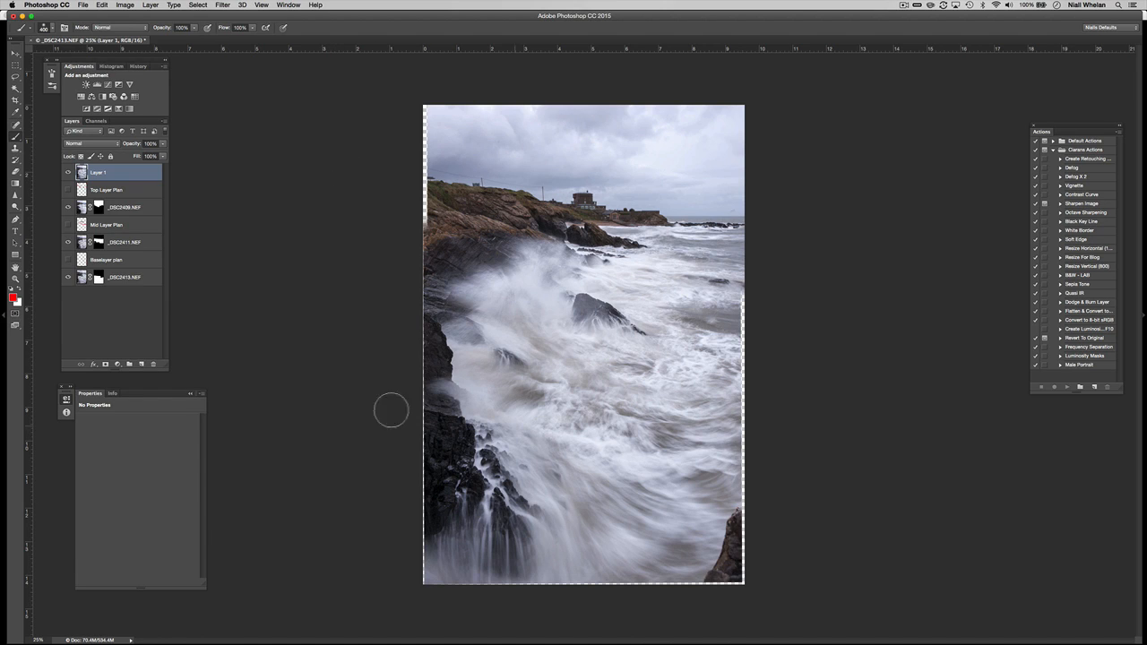
click(15, 77)
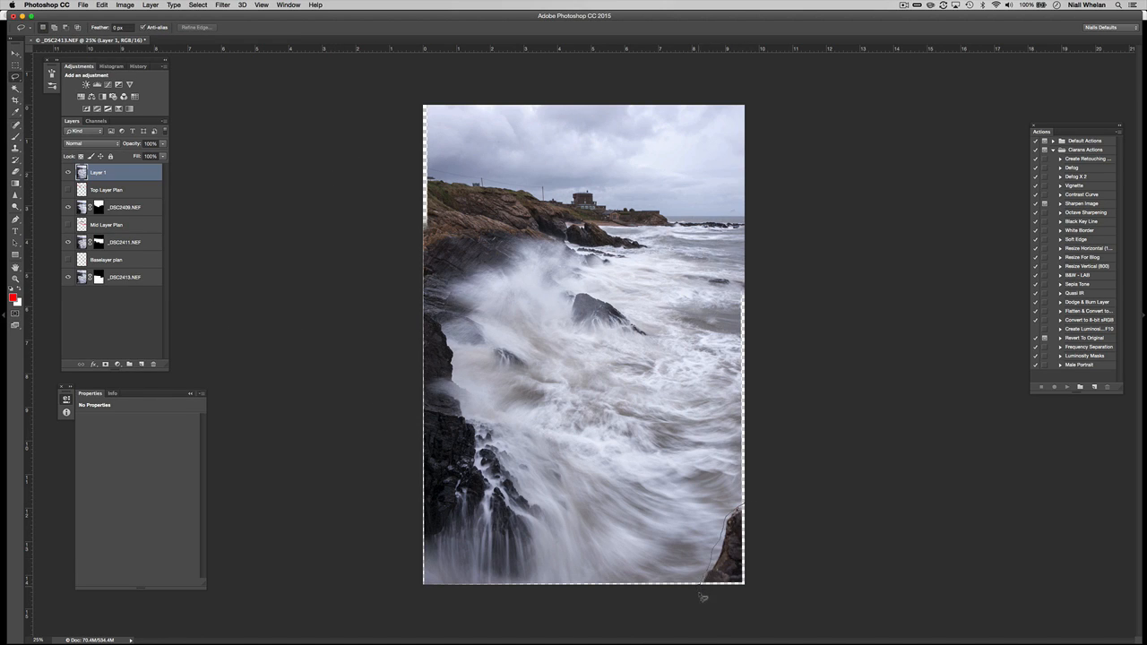
mouse_move(703, 598)
mouse_down()
mouse_move(735, 598)
mouse_move(757, 582)
mouse_move(757, 504)
mouse_up()
key(i)
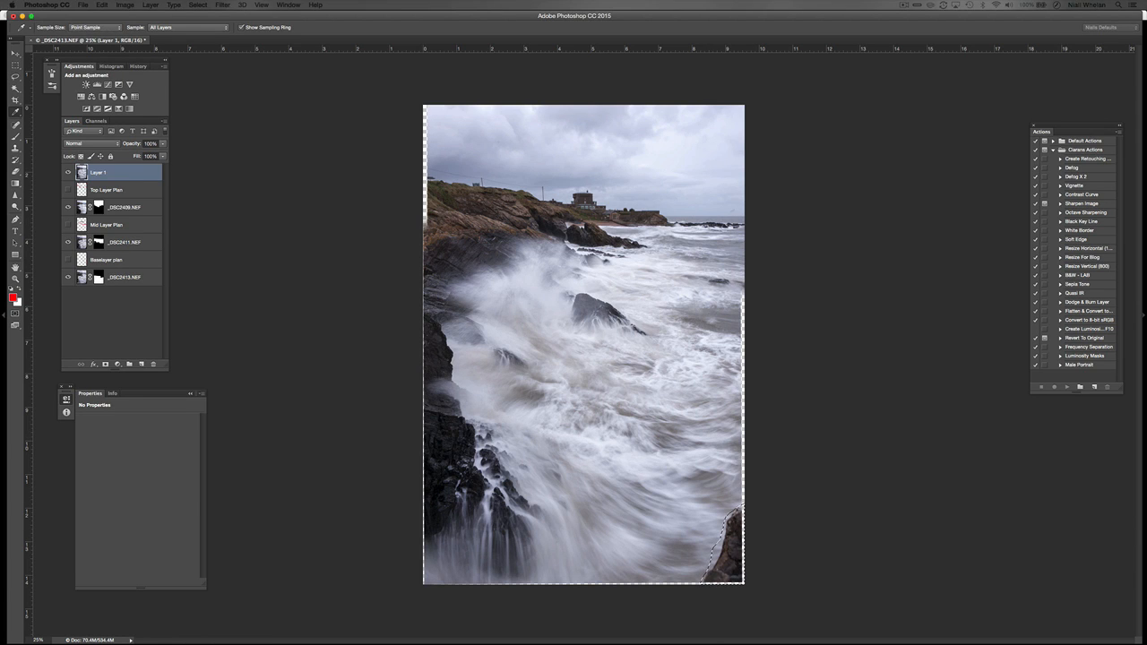
key(shift+BackSpace)
click(379, 277)
key(l)
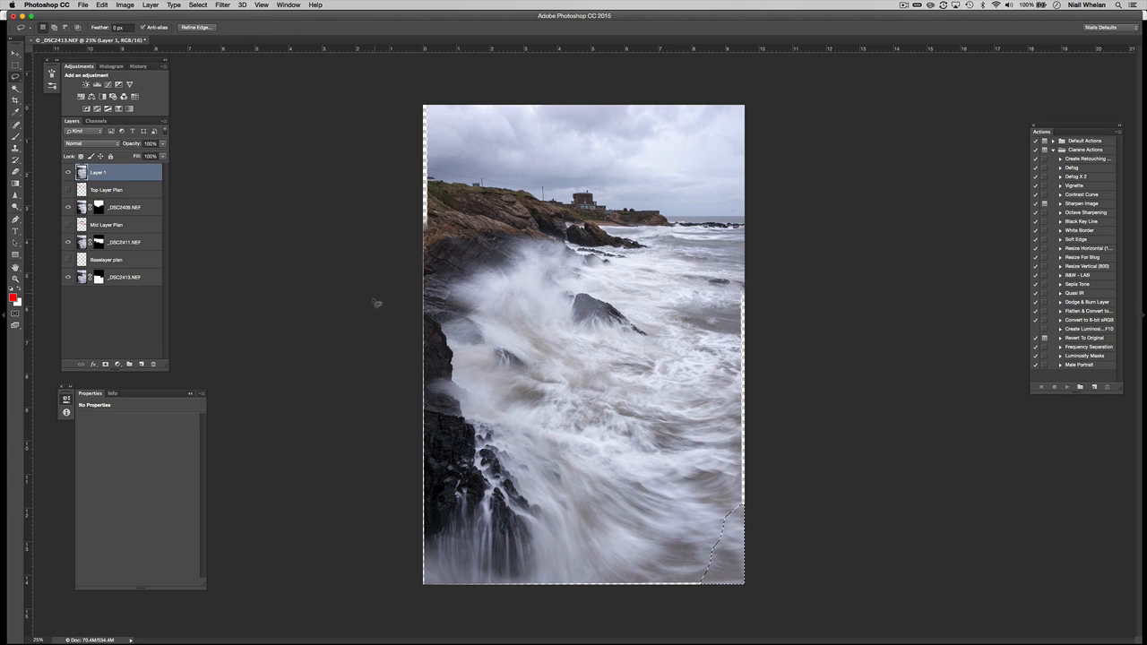
key(super+d)
At 100% zoom, spot-heal the transparent gap near the bottom-right edge.
key(super+1)
scroll(685, 542, right, 10)
scroll(595, 426, down, 5)
drag(462, 528, 480, 411)
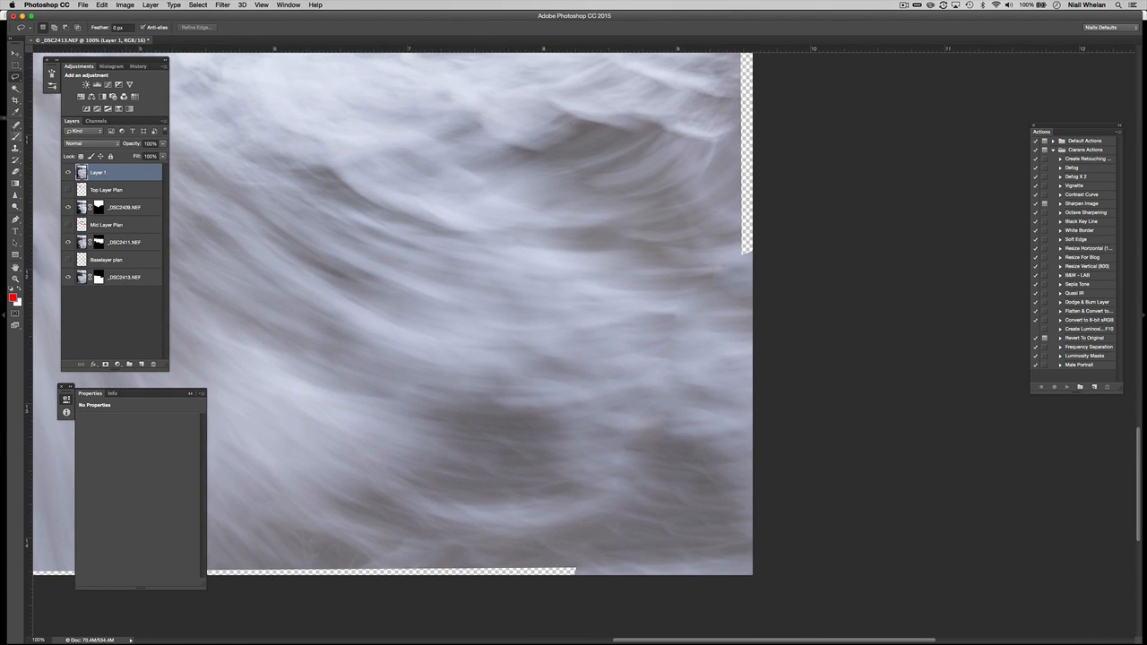
key(j)
mouse_move(597, 534)
mouse_down()
mouse_move(685, 309)
mouse_move(740, 253)
mouse_up()
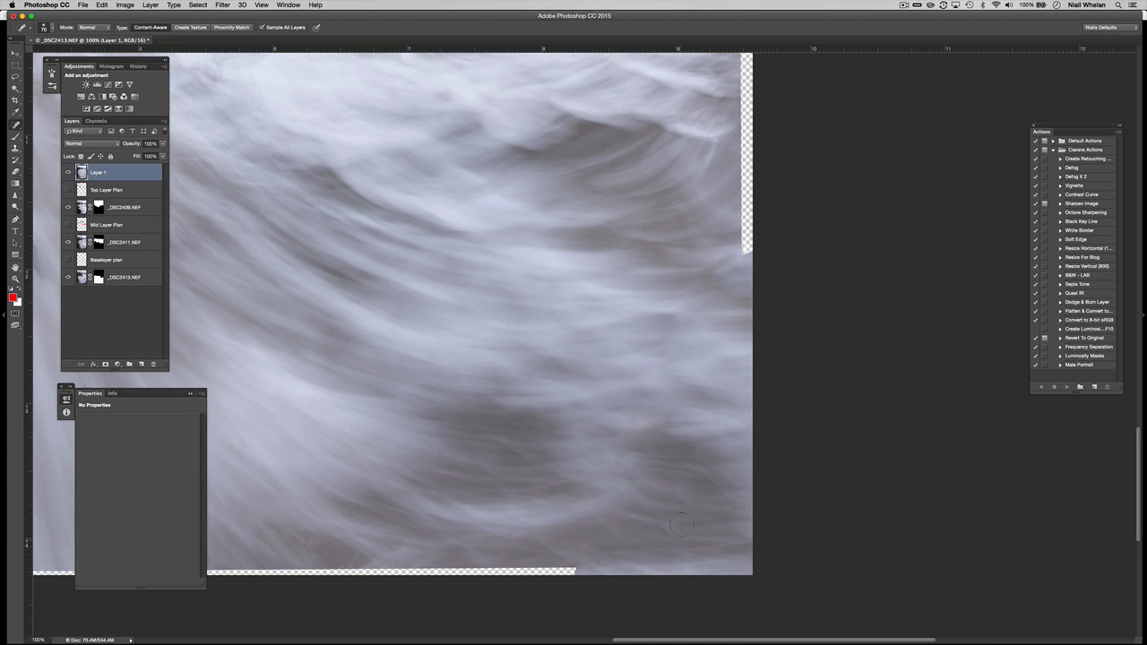
Lasso the transparent strip along the bottom edge and content-aware fill it.
drag(408, 404, 685, 222)
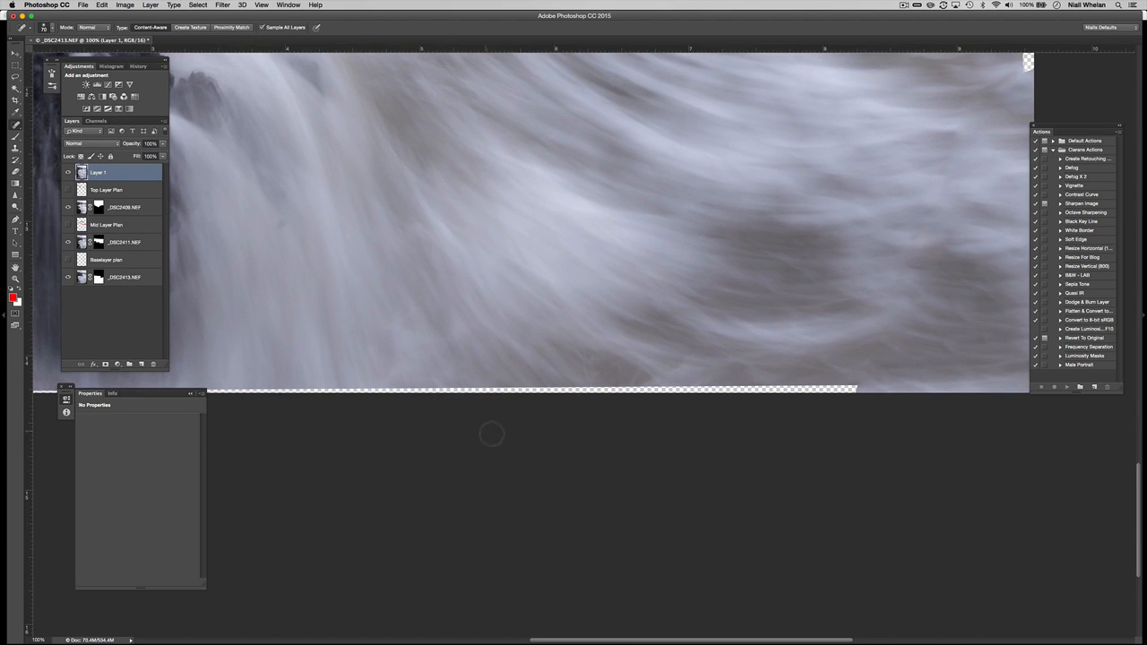
key(z)
drag(526, 390, 579, 368)
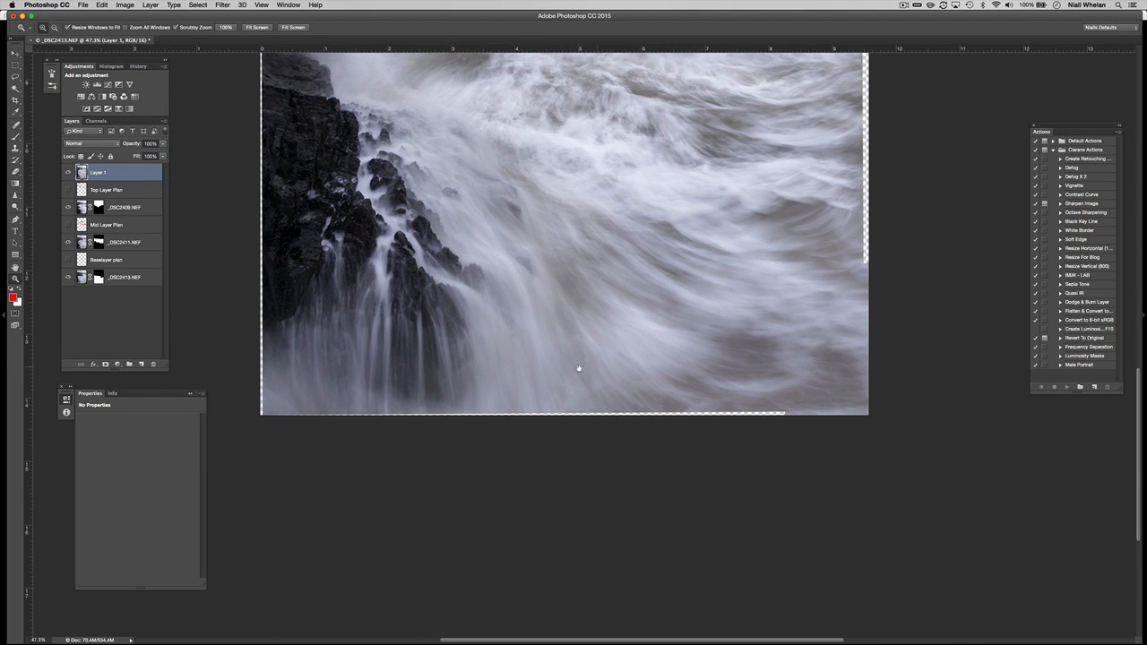
key(l)
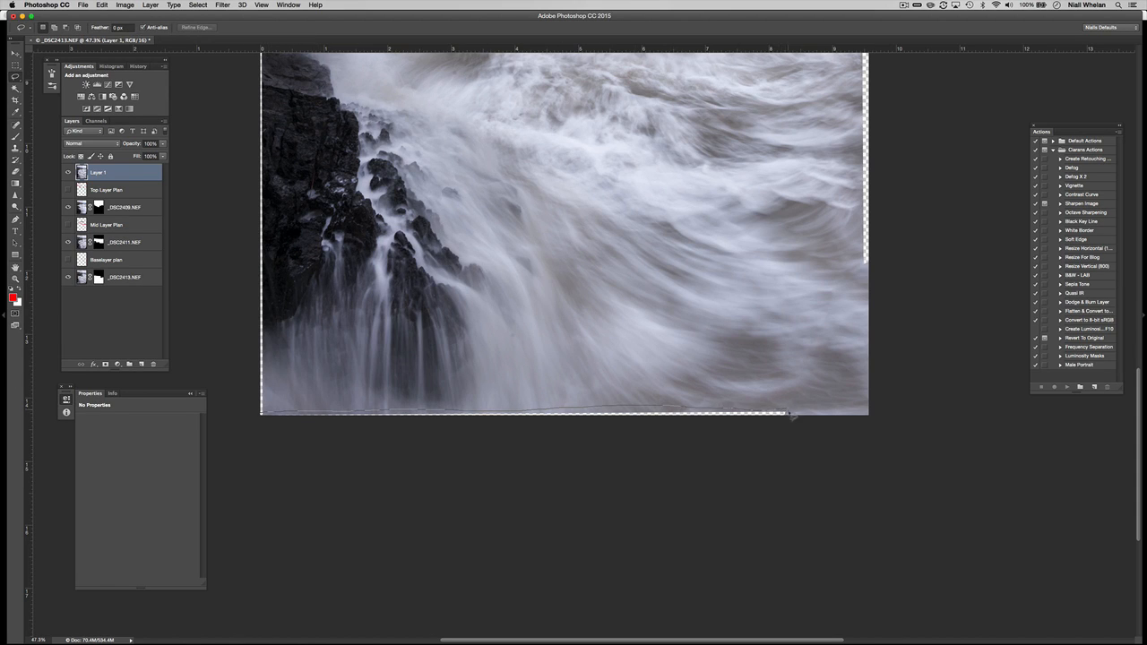
mouse_move(791, 415)
mouse_down()
mouse_move(525, 456)
mouse_move(288, 459)
mouse_up()
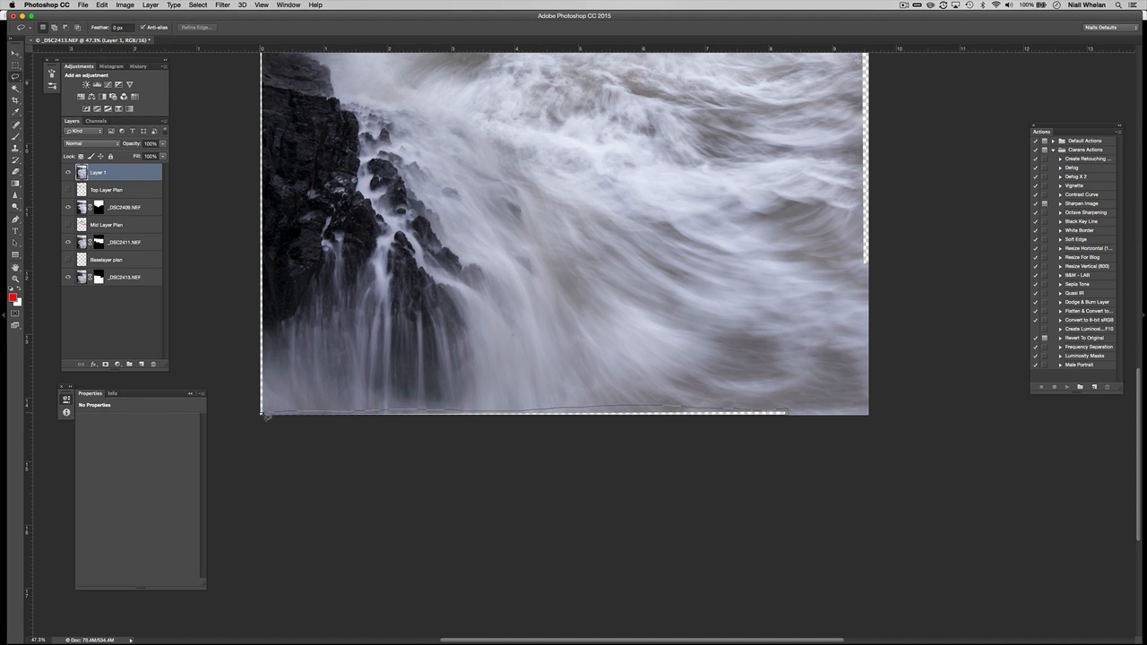
key(shift+BackSpace)
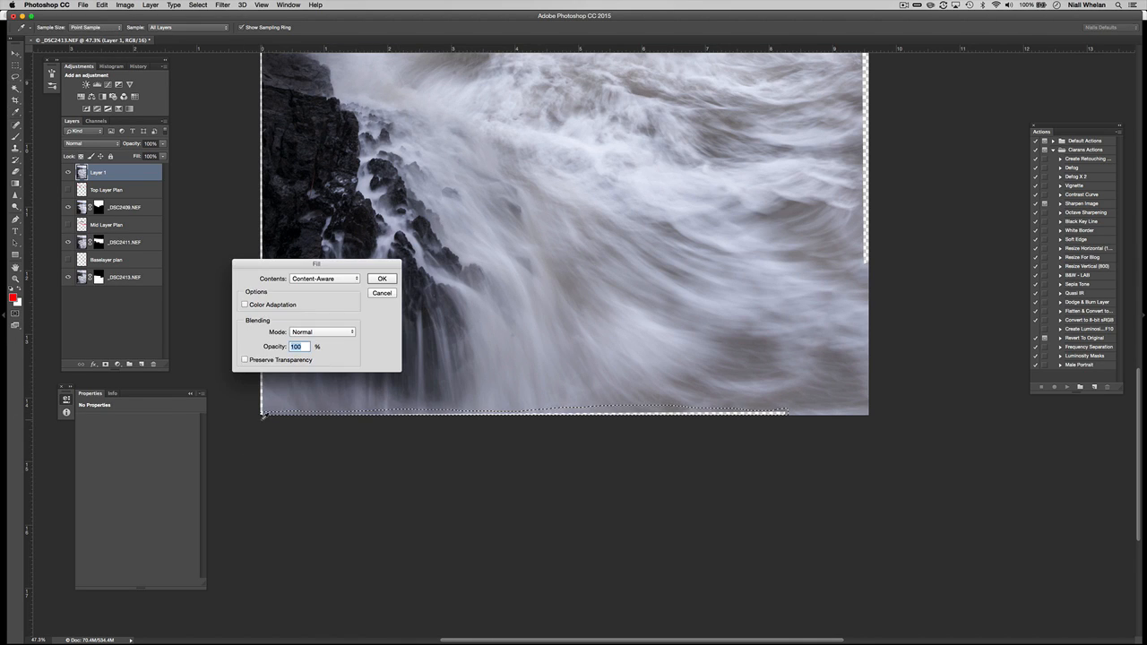
key(Return)
key(super+d)
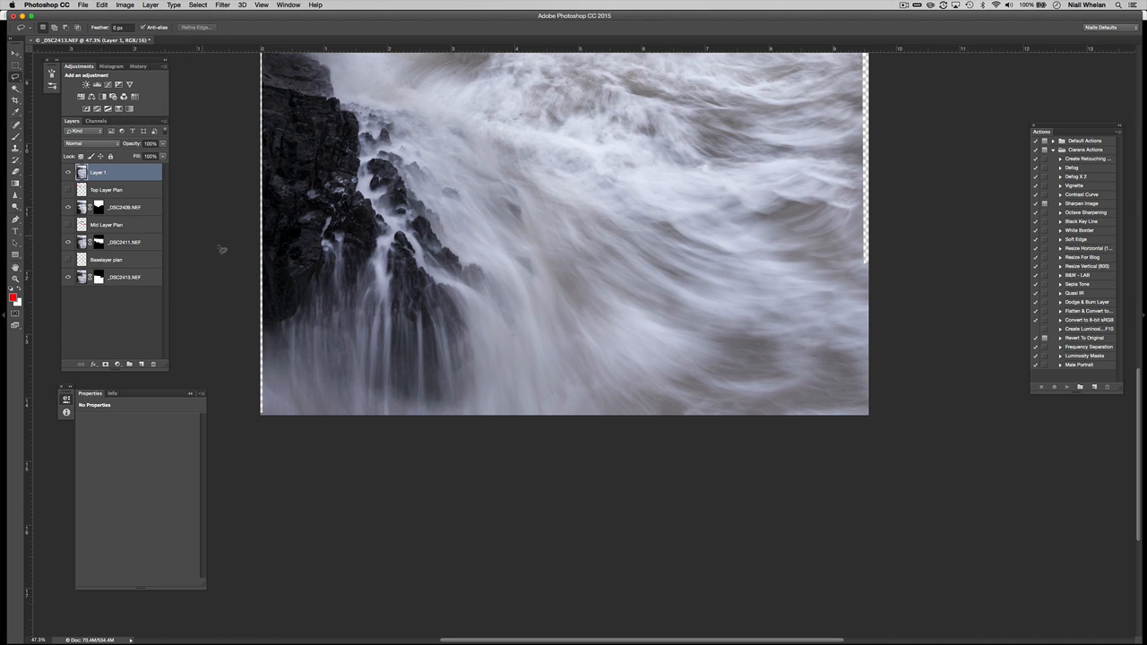
drag(305, 288, 378, 394)
mouse_move(561, 80)
mouse_down()
mouse_move(500, 313)
mouse_move(436, 234)
mouse_move(403, 219)
mouse_up()
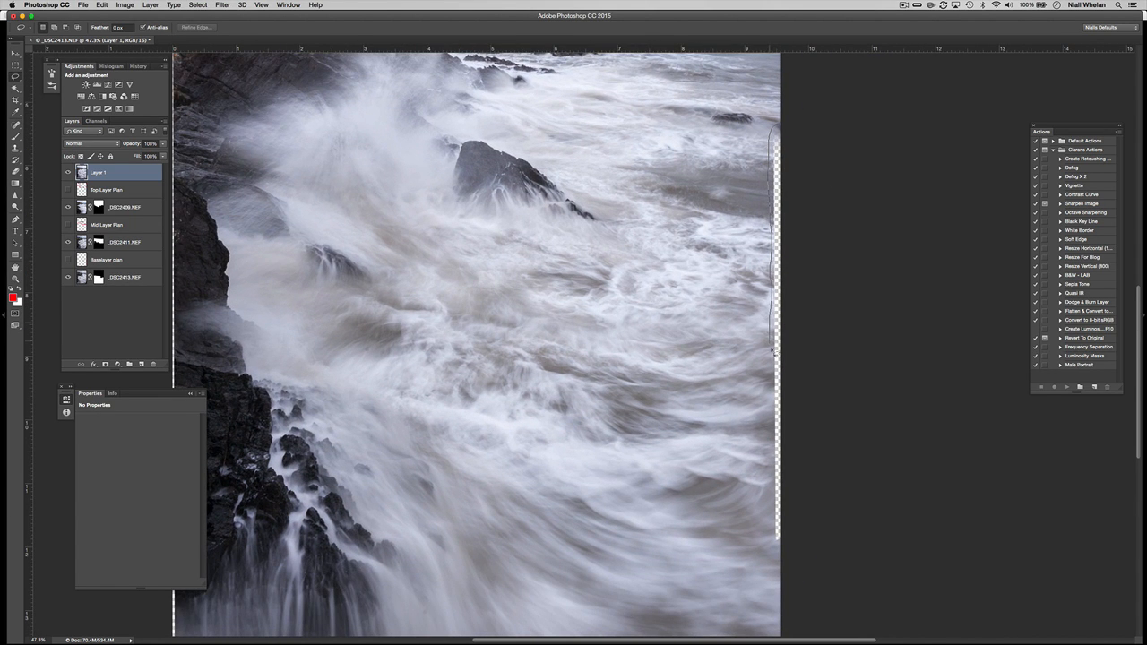
Lasso the gap along the right edge and content-aware fill it.
mouse_move(784, 560)
mouse_down()
mouse_move(820, 466)
mouse_move(829, 129)
mouse_up()
key(shift+BackSpace)
key(Return)
key(super+d)
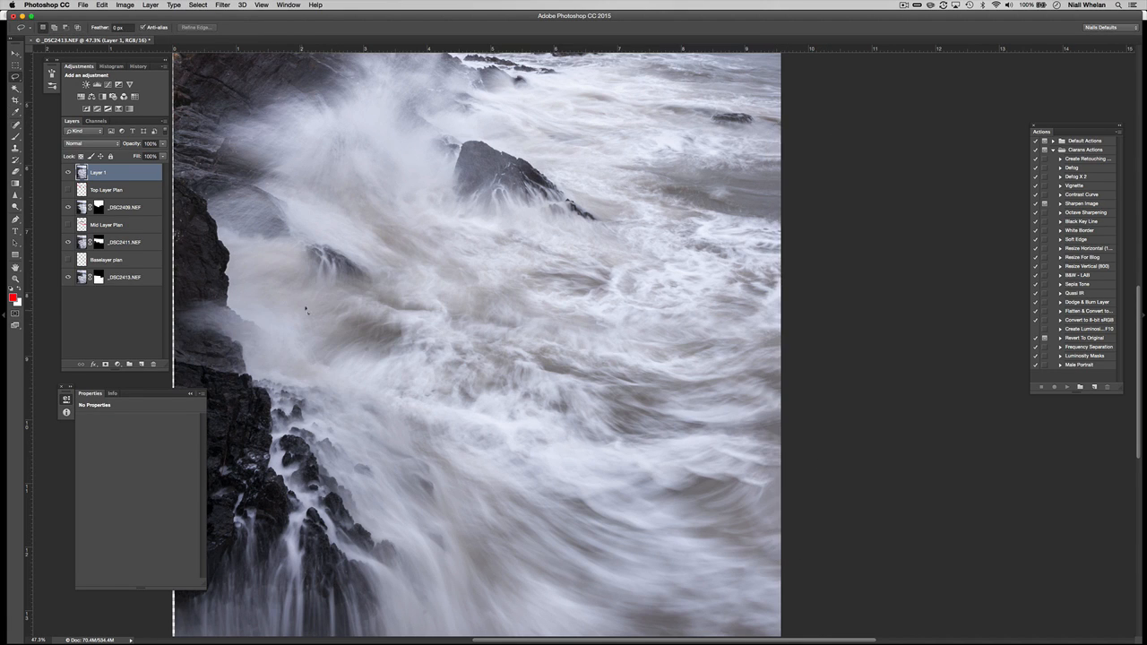
Select the transparent sliver down the left edge with lasso and then Rectangular Marquee.
scroll(474, 328, up, 10)
scroll(474, 328, left, 3)
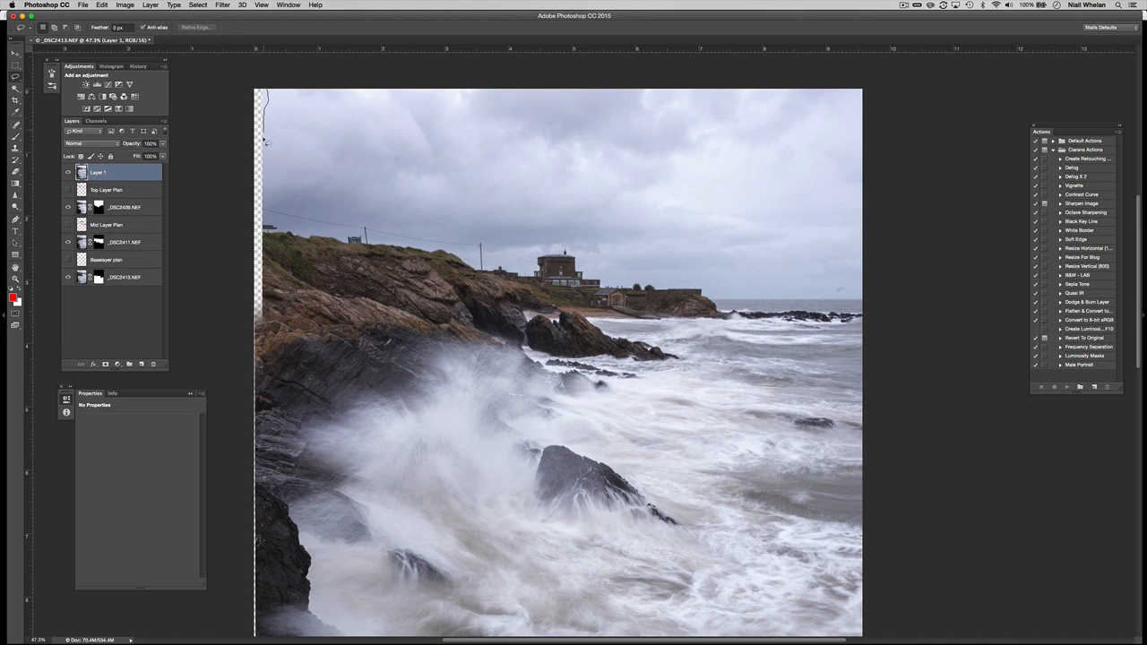
mouse_move(259, 363)
mouse_down()
mouse_move(240, 286)
mouse_move(257, 80)
mouse_up()
key(super+d)
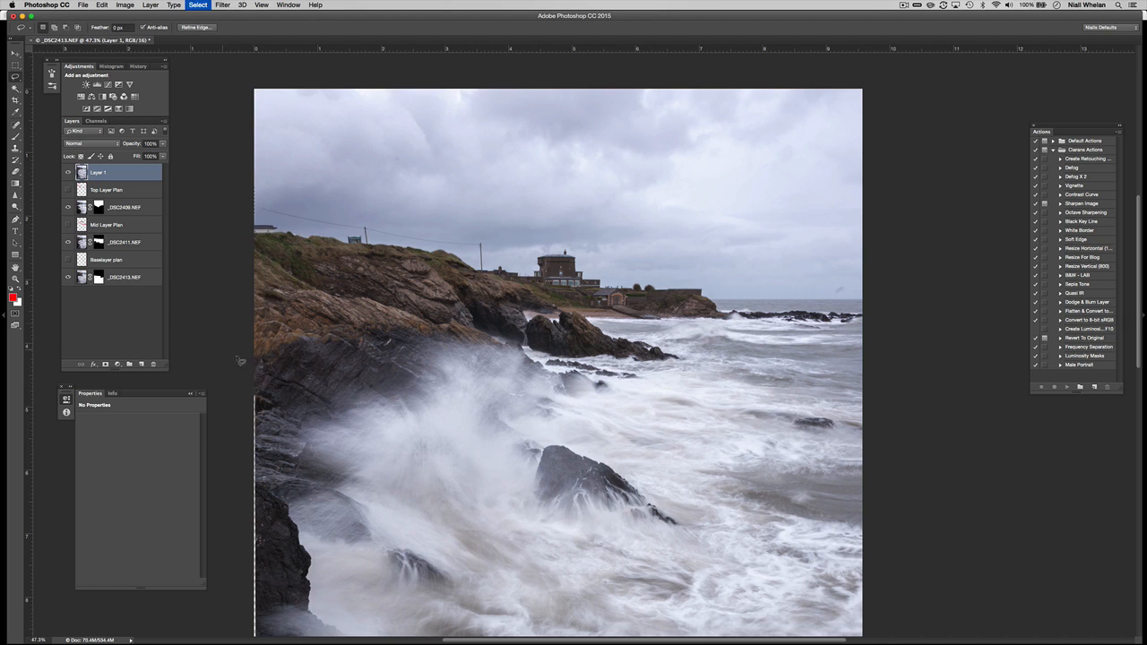
drag(320, 463, 409, 190)
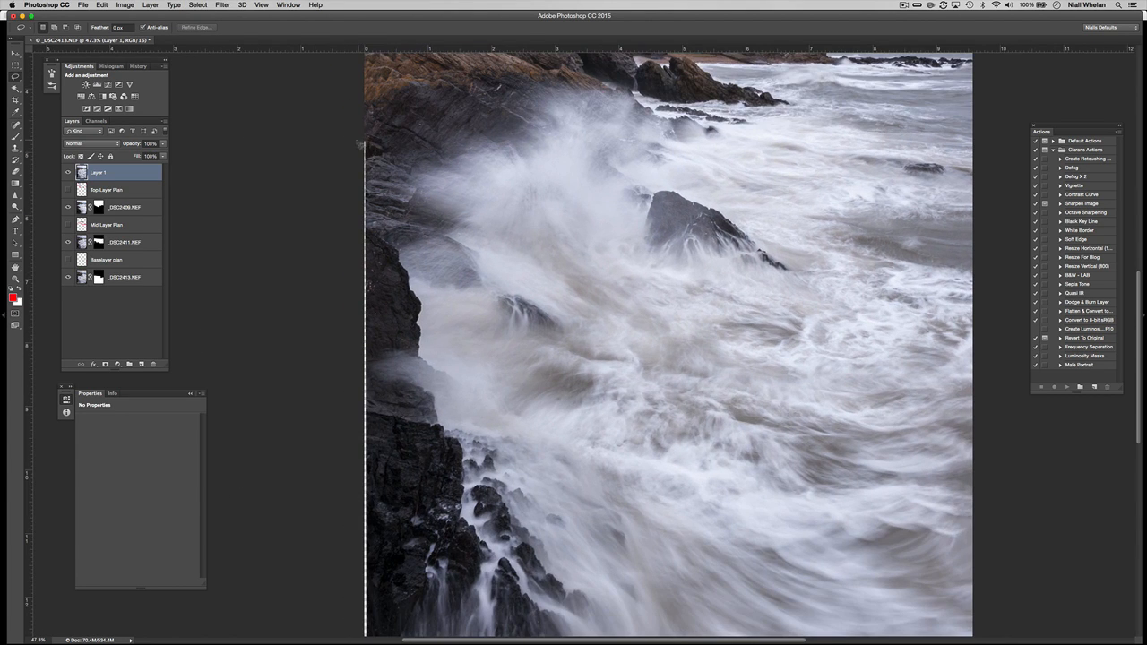
key(m)
mouse_move(353, 140)
mouse_down()
mouse_move(406, 448)
mouse_move(390, 622)
mouse_move(378, 631)
mouse_move(369, 538)
mouse_up()
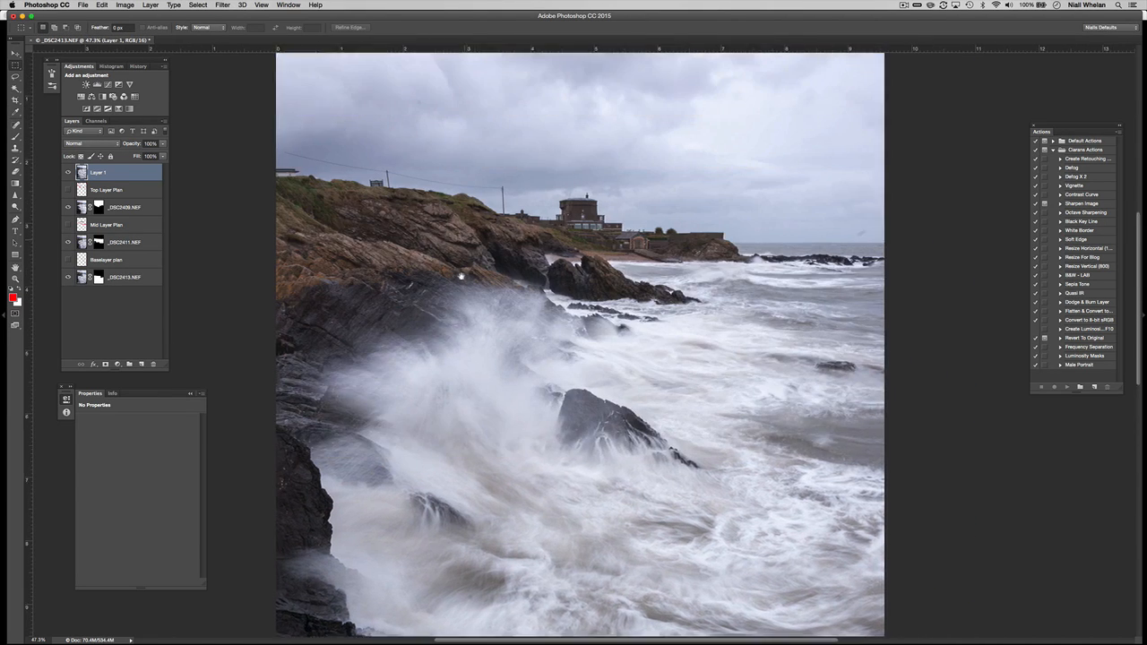
drag(461, 275, 467, 310)
Spot-heal away the power line across the sky and the lamp posts by the buildings.
click(15, 124)
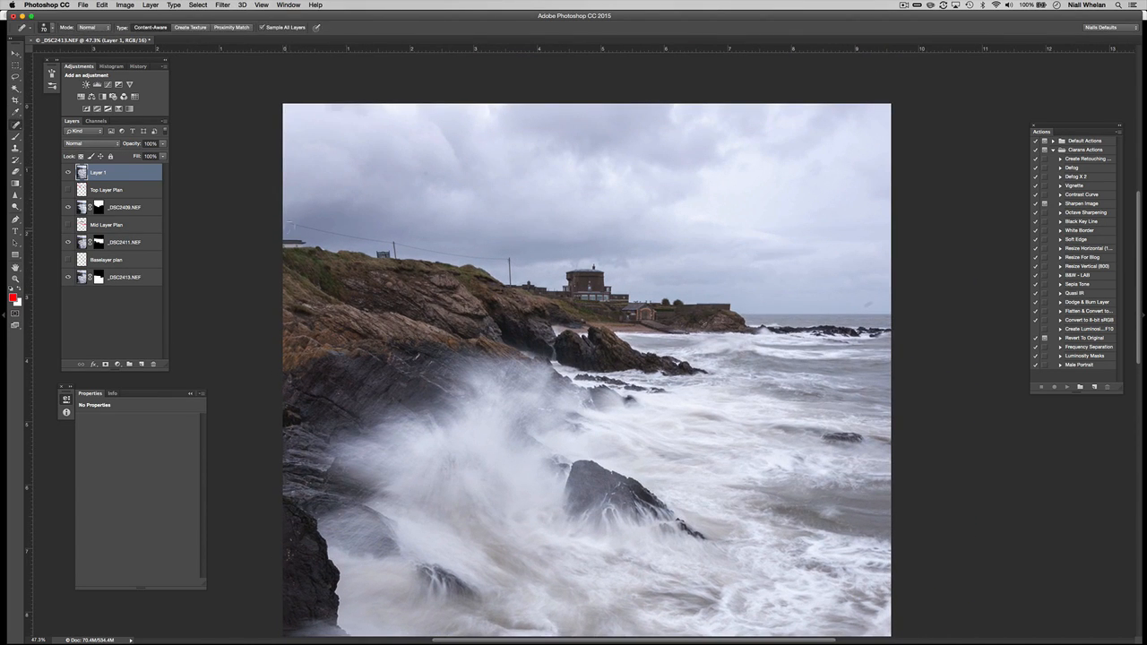
drag(290, 223, 497, 260)
drag(388, 241, 423, 250)
drag(510, 283, 507, 267)
At 100% zoom, heal the small sky blemishes above and left of the buildings.
key(super+1)
drag(430, 174, 536, 201)
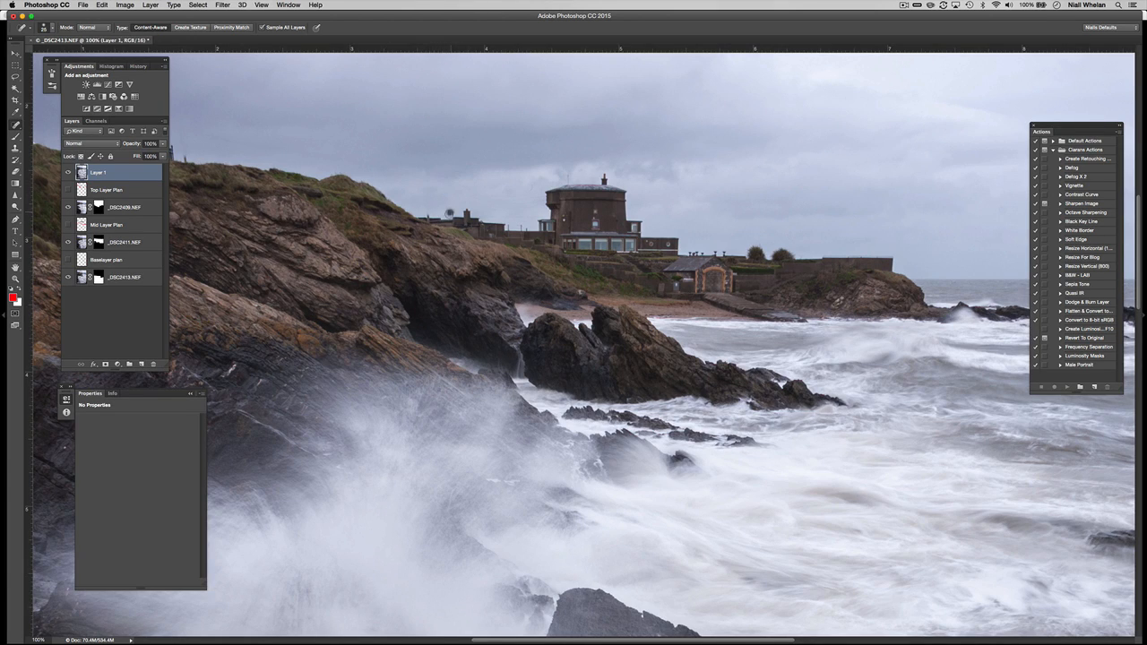
drag(509, 214, 533, 200)
drag(426, 167, 493, 205)
drag(200, 104, 353, 207)
mouse_move(173, 202)
mouse_down()
mouse_move(305, 202)
mouse_move(237, 235)
mouse_move(267, 230)
mouse_move(237, 231)
mouse_move(279, 239)
mouse_move(235, 240)
mouse_move(268, 240)
mouse_up()
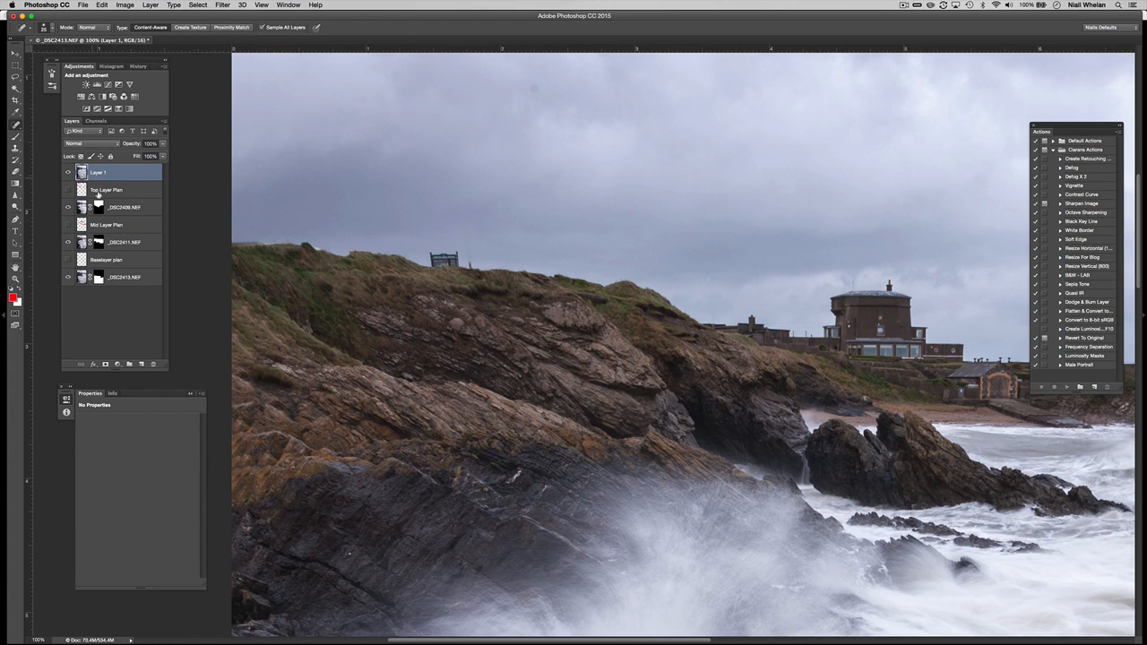
key(s)
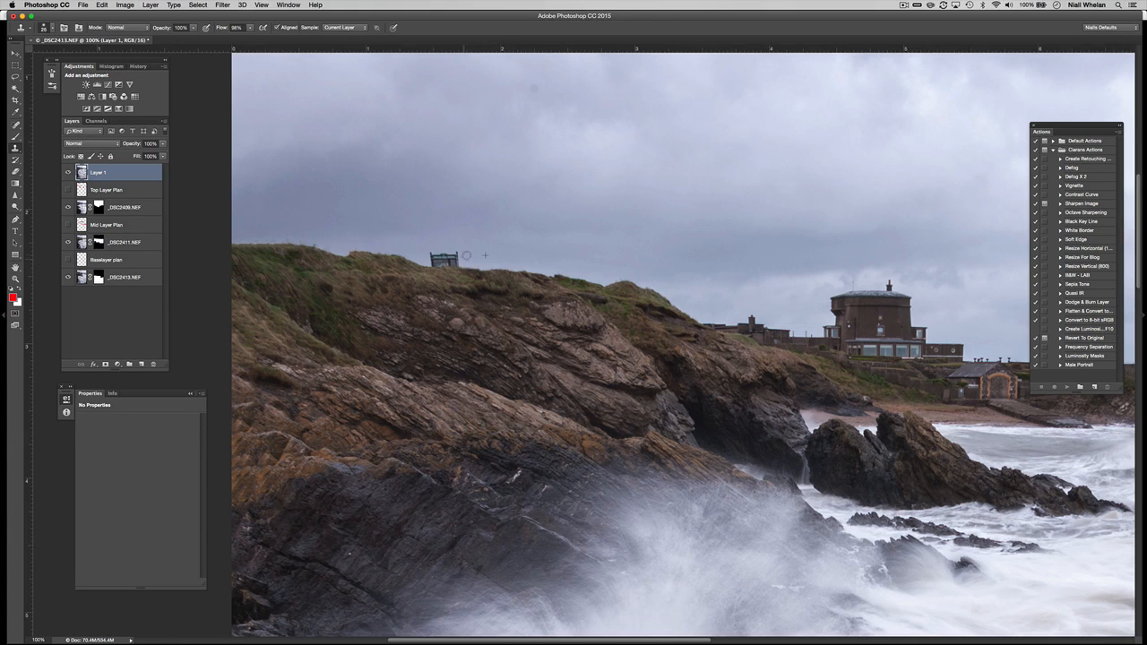
Lasso the sky smudges above the sea, content-aware fill them, and fit the image on screen.
key(l)
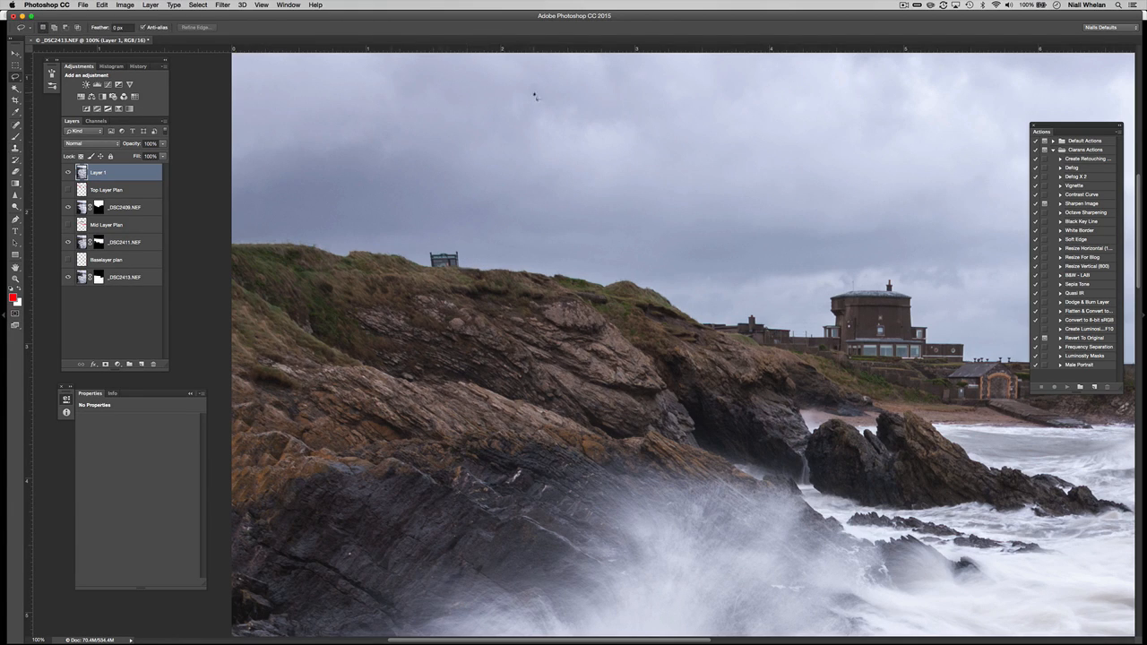
mouse_move(535, 89)
mouse_down()
mouse_move(461, 206)
mouse_move(512, 256)
mouse_move(373, 256)
mouse_move(425, 292)
mouse_move(199, 305)
mouse_up()
drag(463, 292, 451, 107)
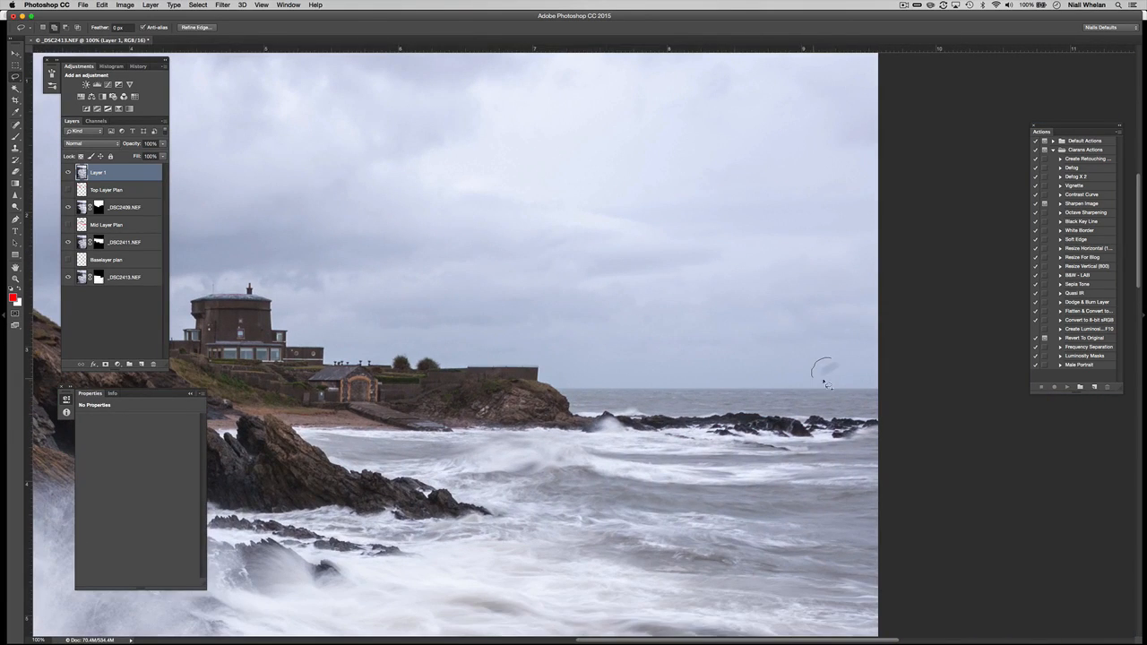
drag(682, 386, 693, 329)
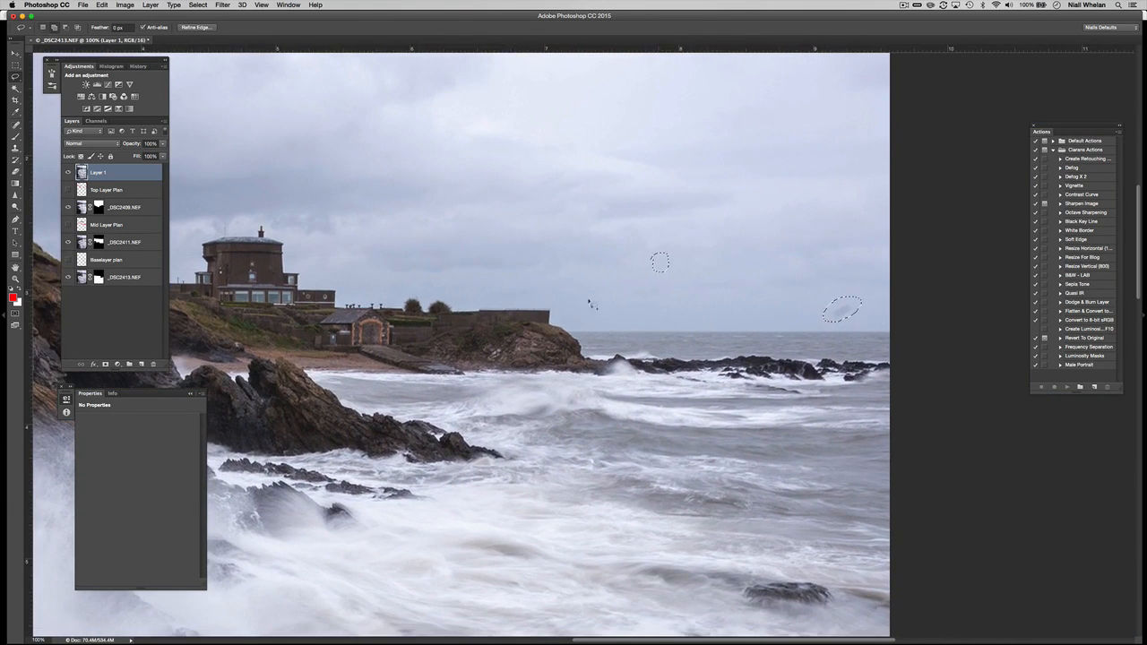
scroll(591, 305, down, 15)
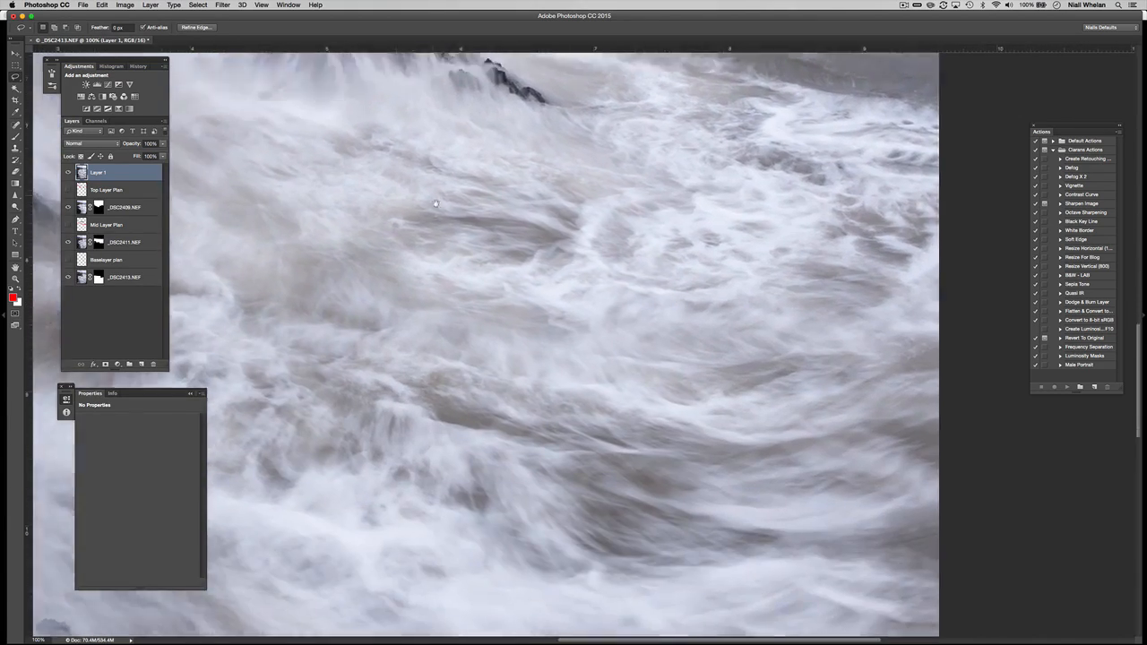
scroll(435, 203, left, 10)
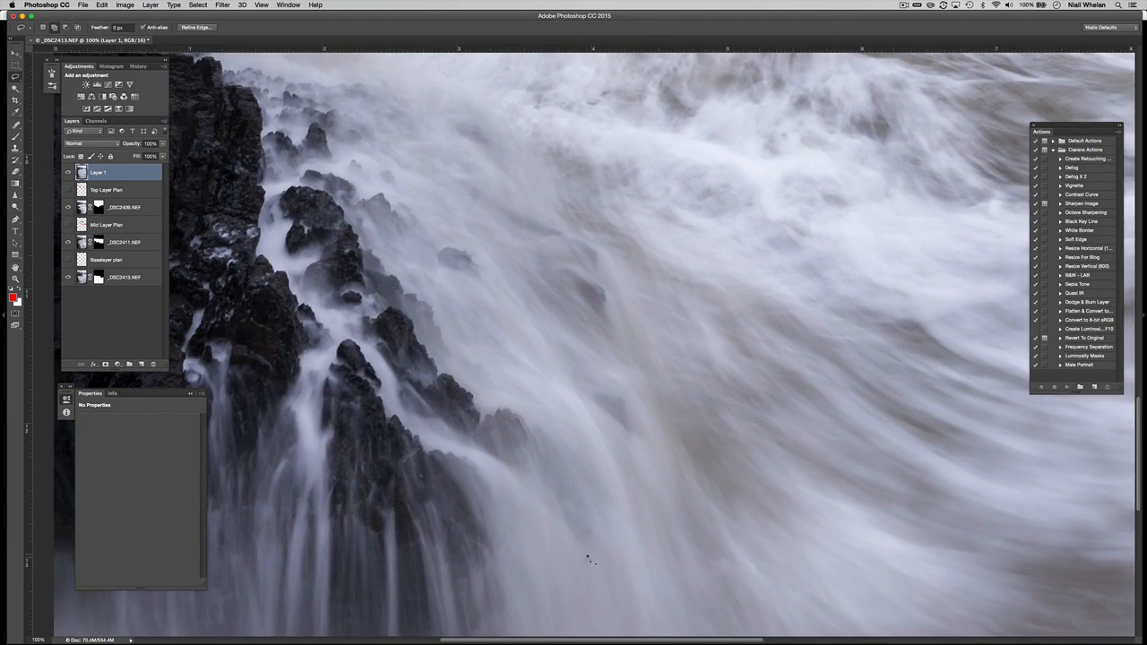
scroll(599, 489, up, 15)
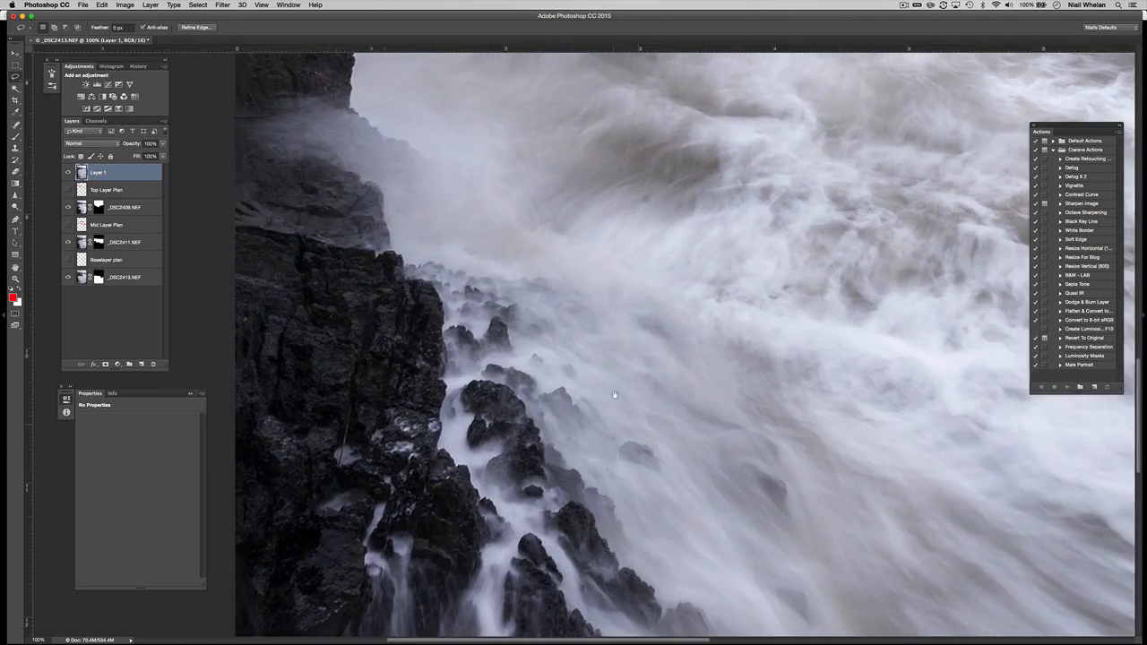
scroll(581, 369, up, 3)
scroll(566, 430, up, 15)
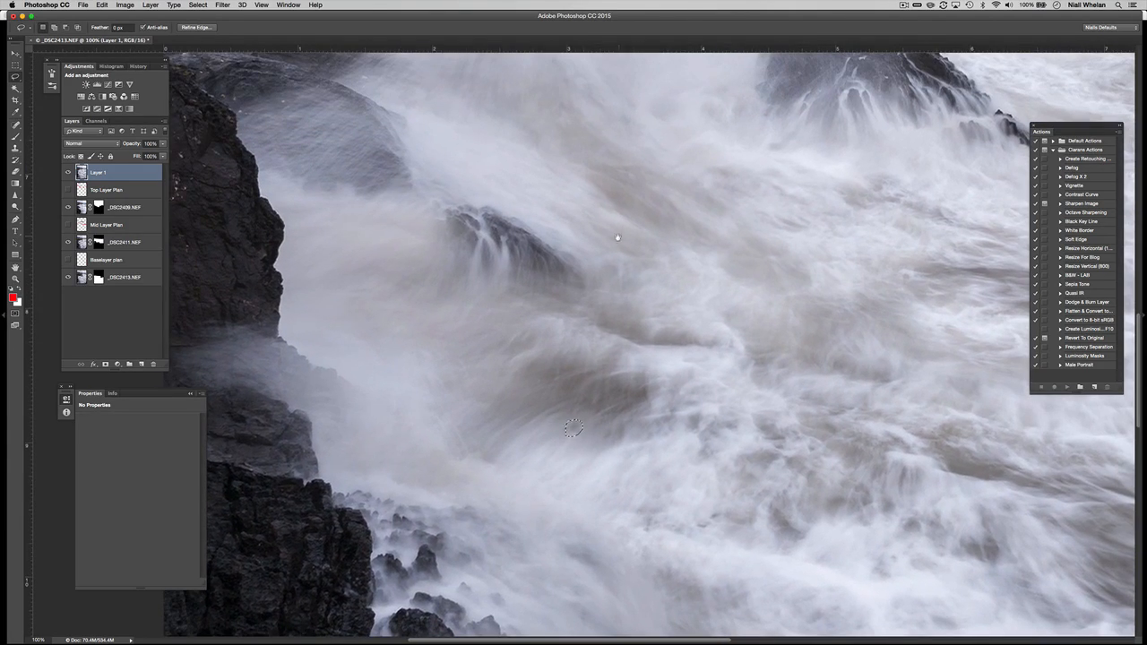
scroll(680, 415, up, 15)
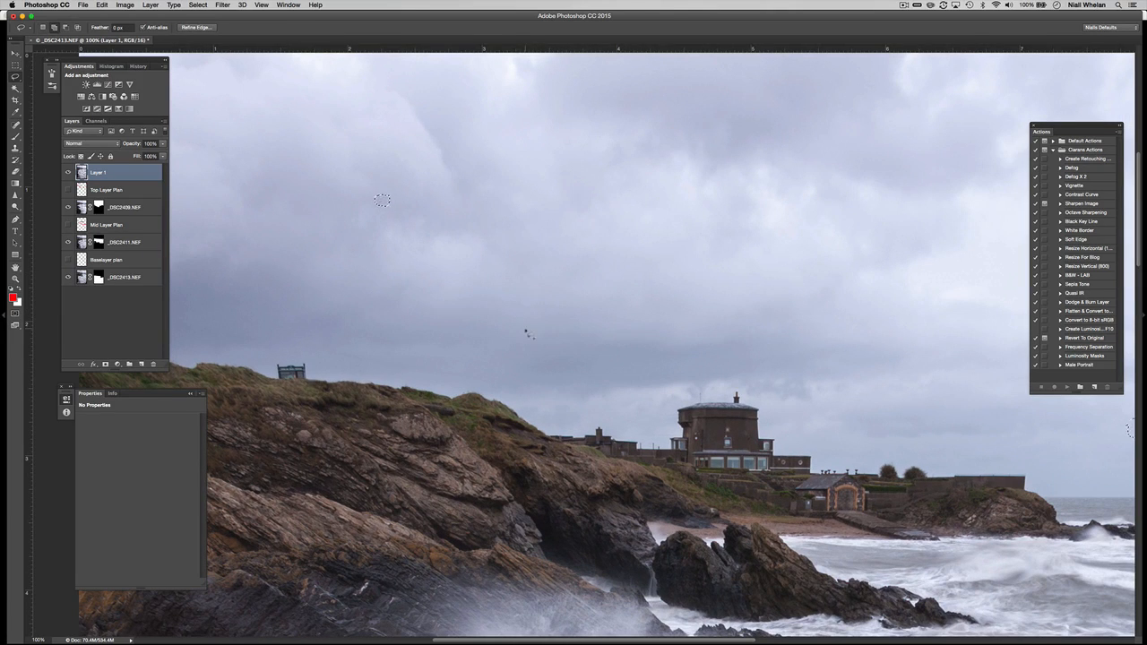
key(shift+F5)
key(Return)
key(z)
key(super+0)
key(super+0)
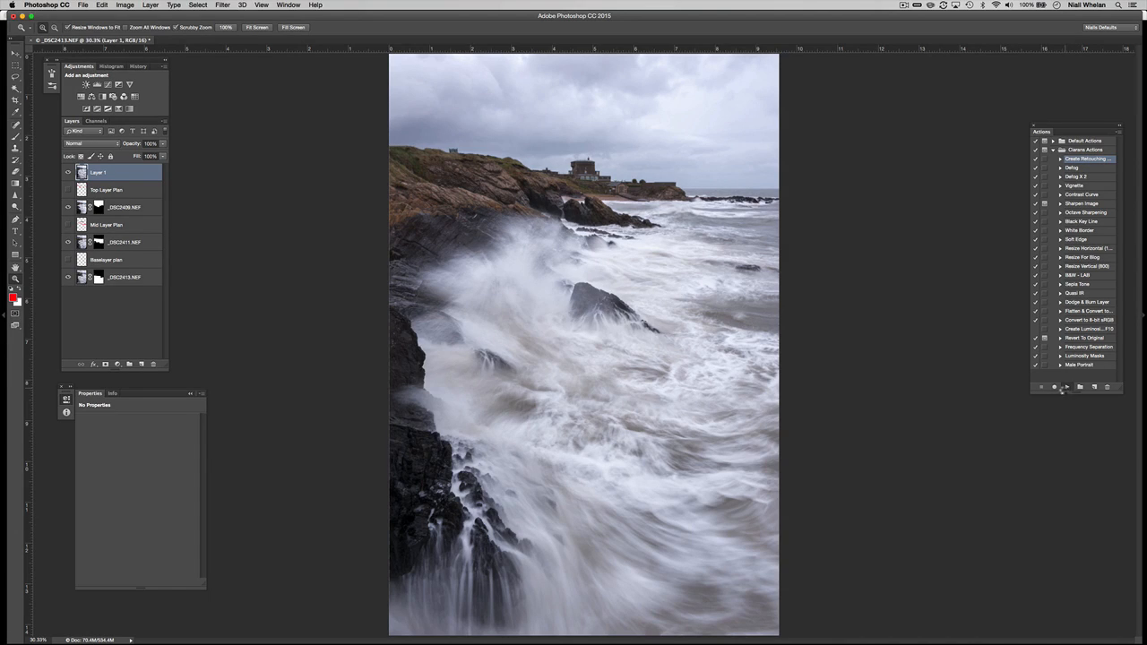
Play Create Retouching, then run the Defog action on the D04 plus L03 channel selection.
click(1065, 387)
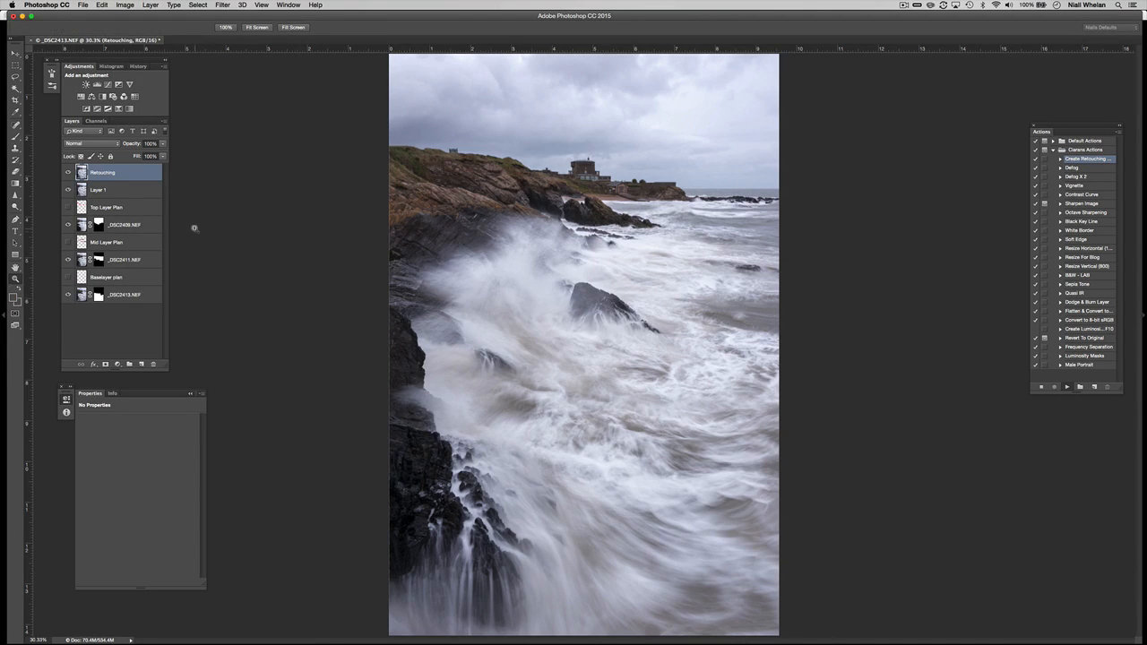
click(96, 121)
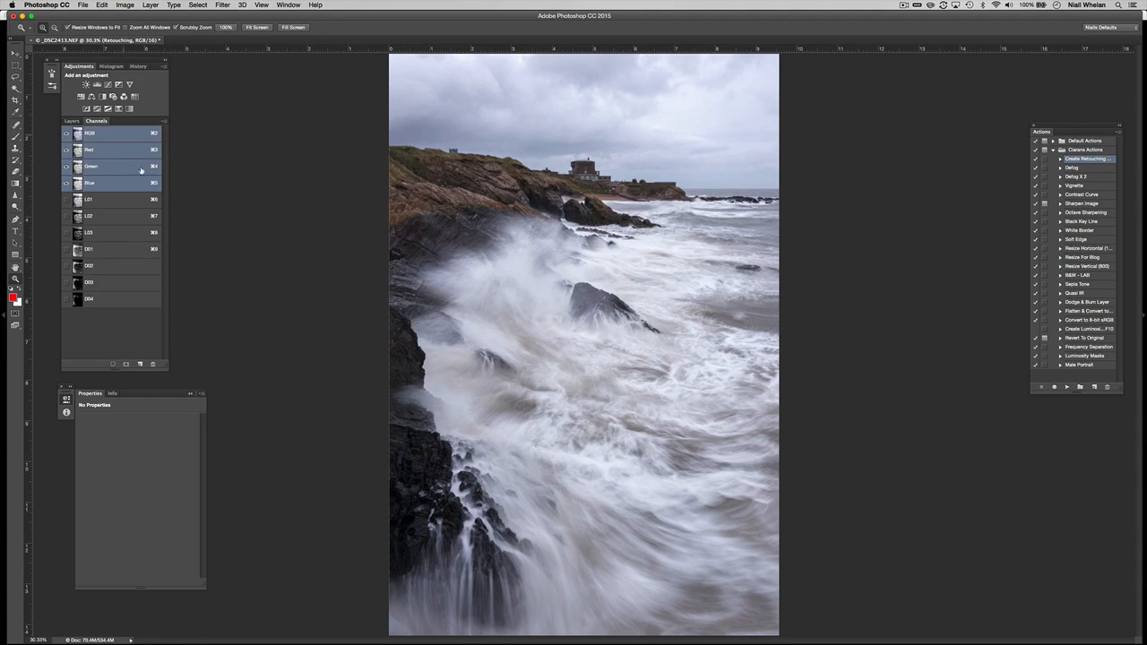
super+click(93, 305)
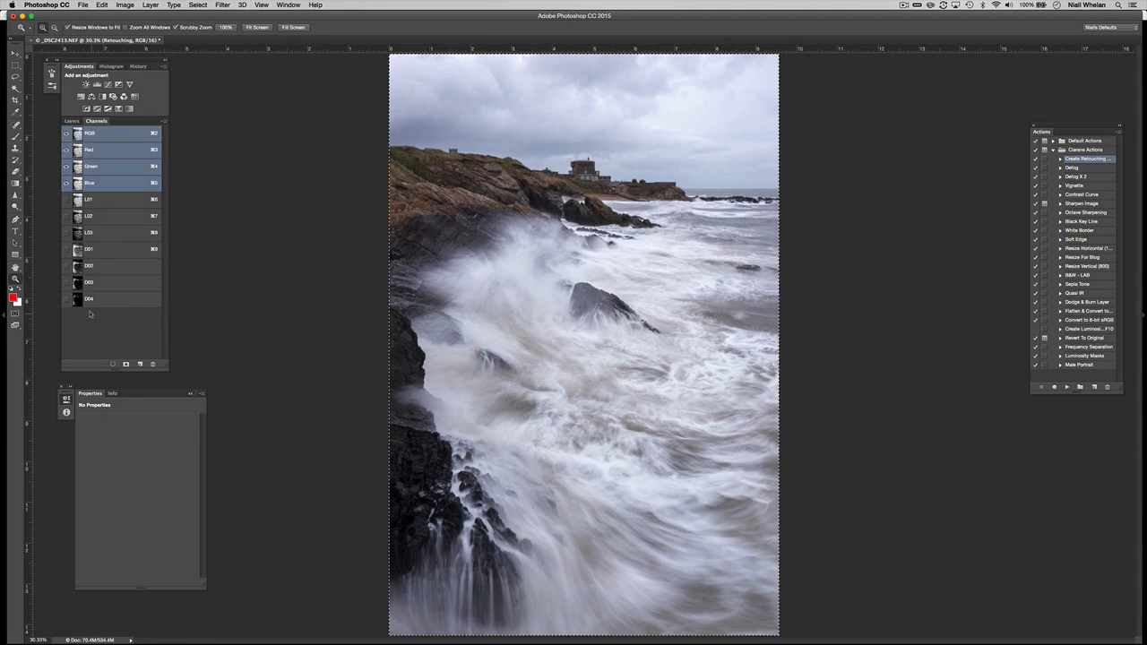
shift+super+click(103, 235)
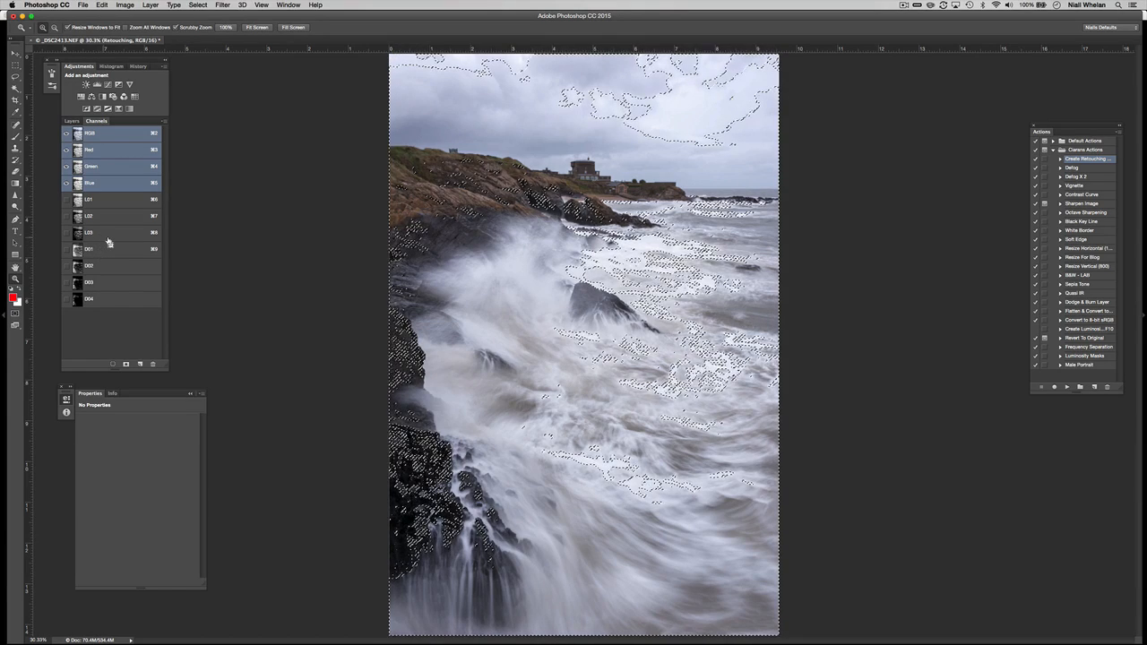
click(1079, 170)
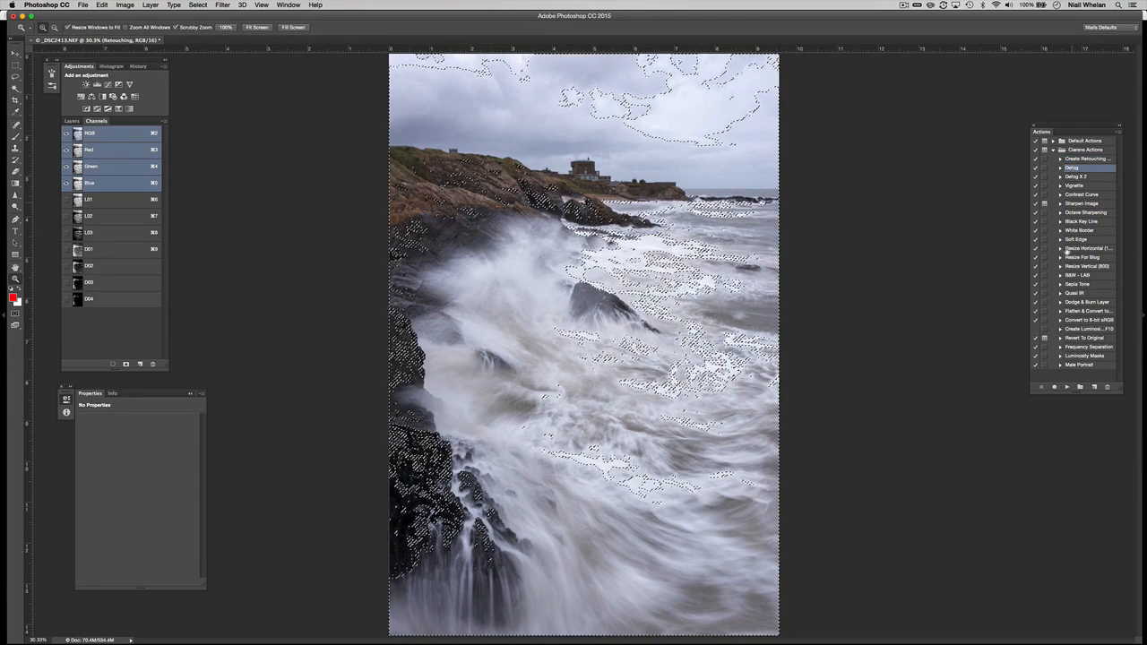
click(1066, 387)
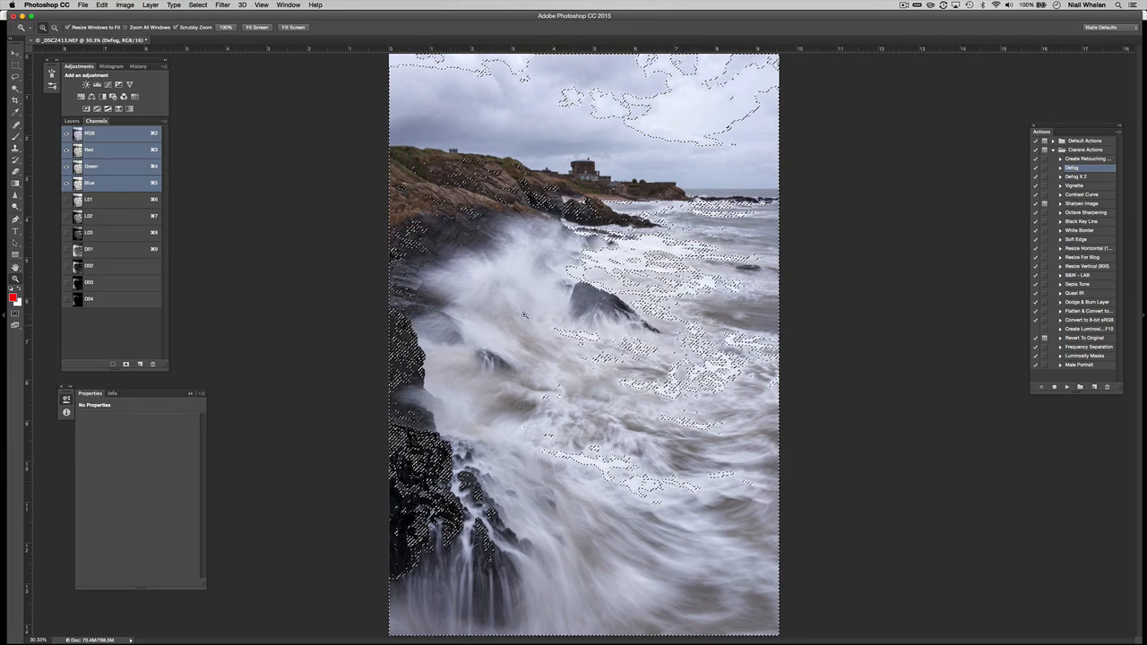
Toggle the Defog layer off and on to compare the haze removal.
click(72, 121)
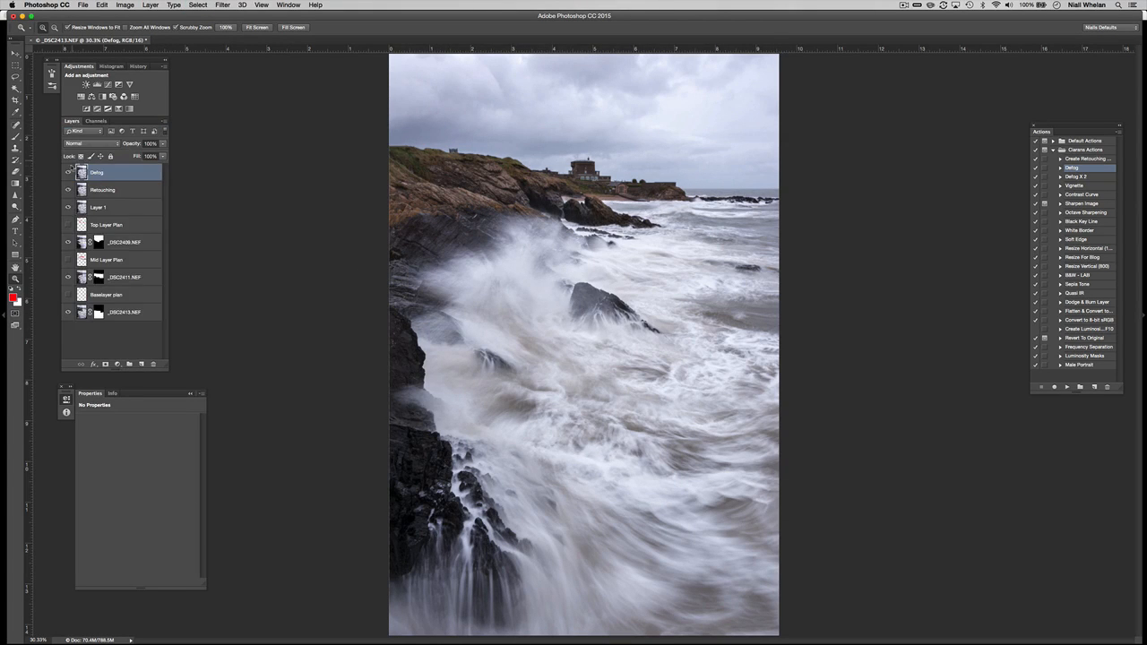
click(68, 175)
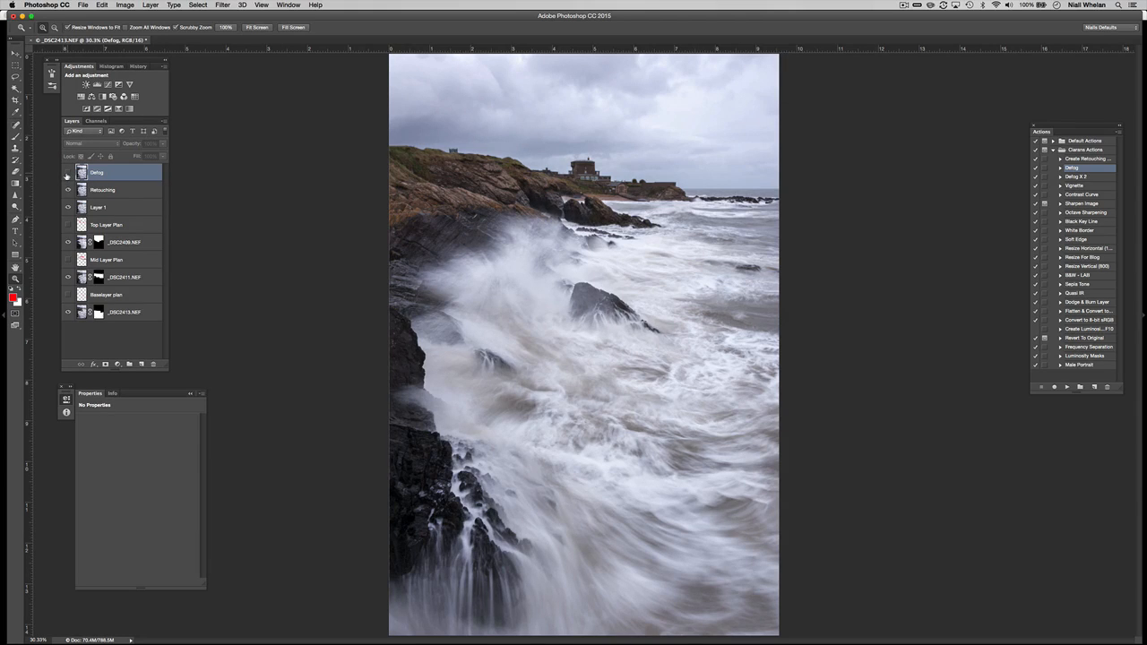
click(67, 176)
click(64, 176)
click(66, 176)
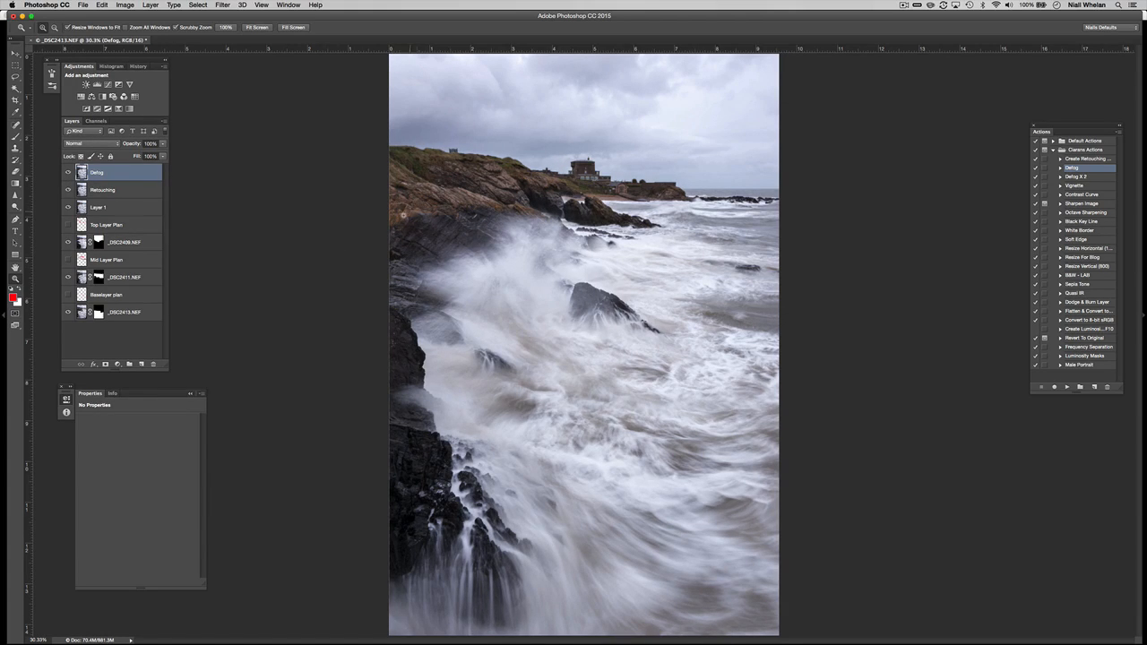
alt+click(141, 366)
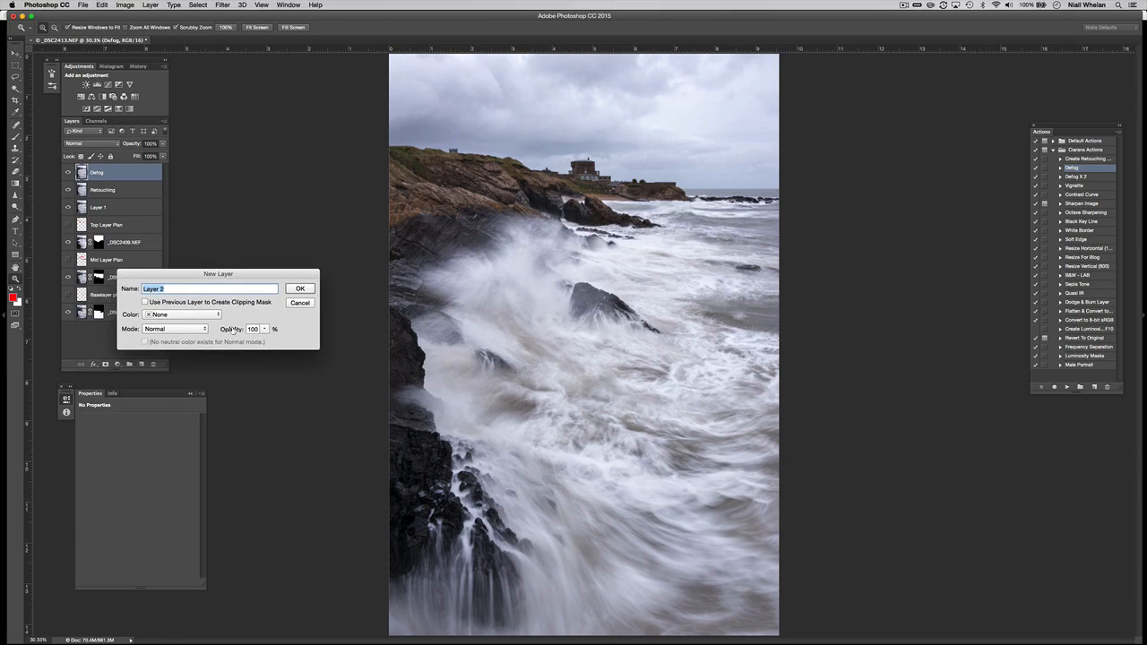
Create a grey Soft Light dodge-and-burn layer.
click(205, 329)
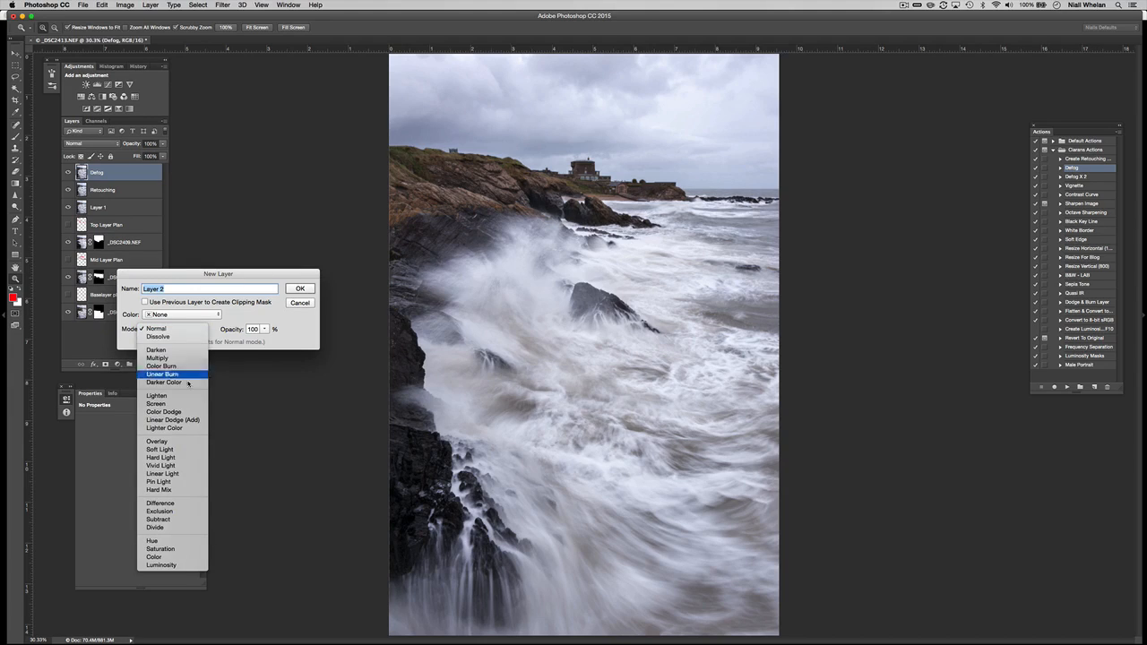
click(185, 450)
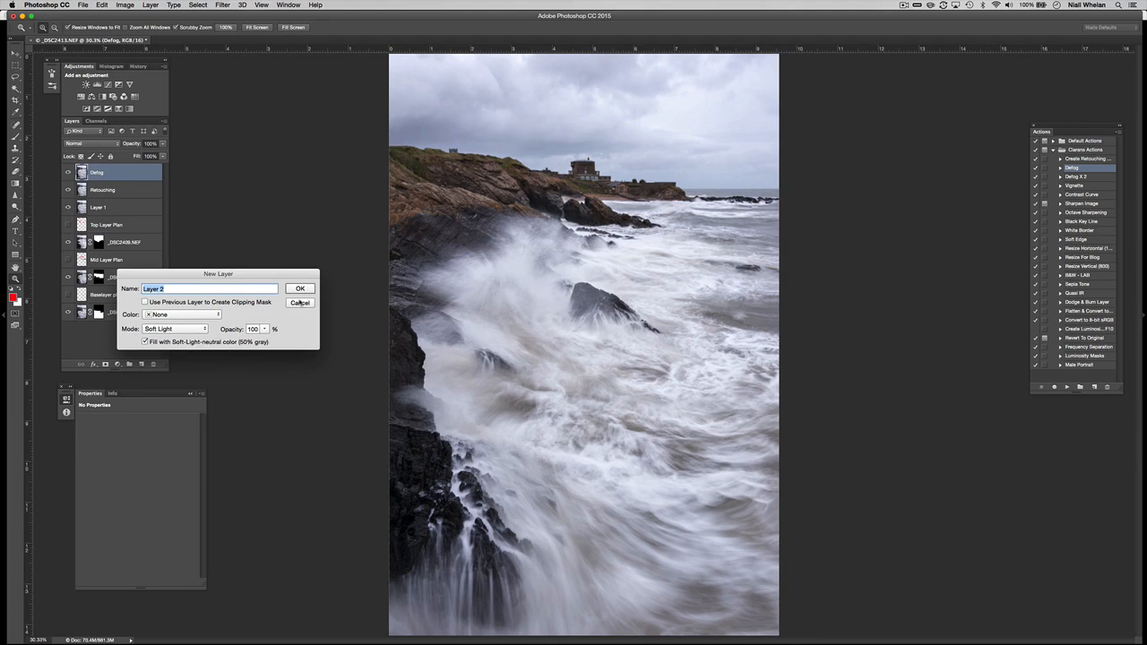
click(293, 290)
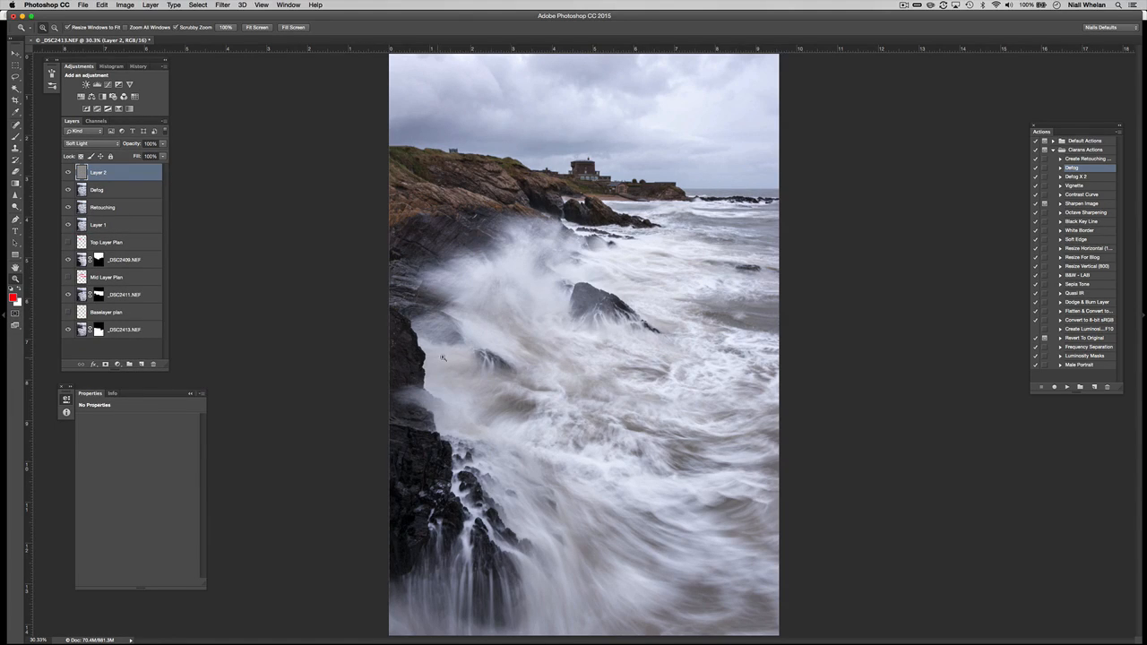
drag(454, 351, 437, 338)
With a large black brush, darken the sky and the water at right-centre.
key(b)
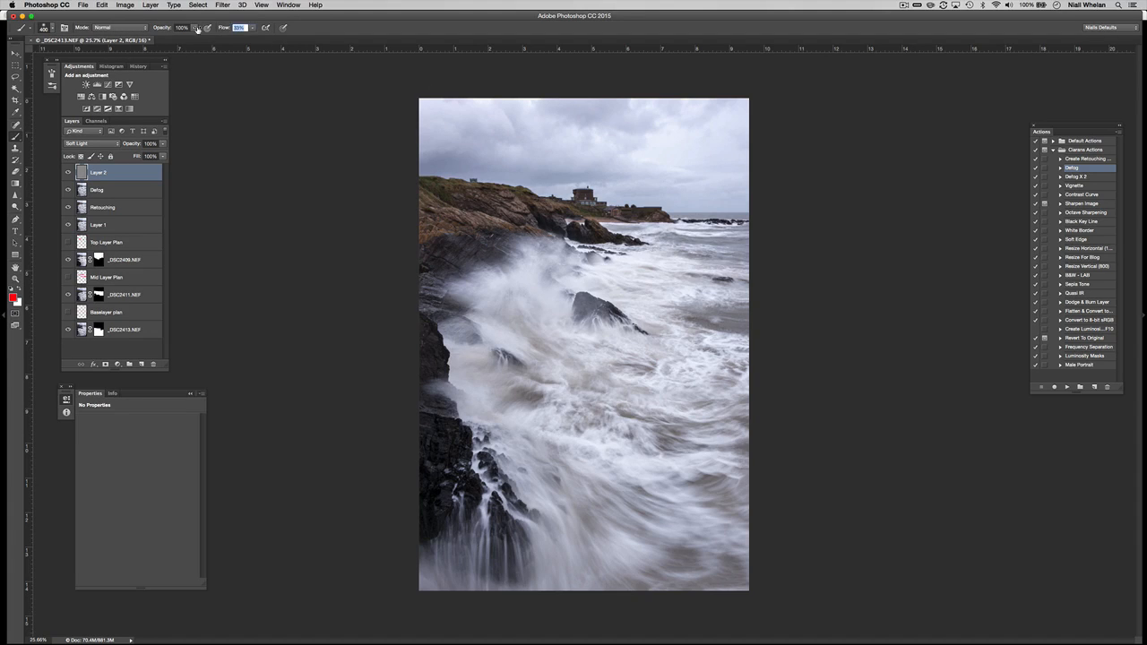
key(bracketright)
key(bracketright)
key(bracketright)
key(bracketright)
key(bracketright)
key(bracketright)
key(bracketright)
key(bracketright)
key(d)
mouse_move(372, 150)
mouse_down()
mouse_move(434, 115)
mouse_move(791, 171)
mouse_move(668, 81)
mouse_up()
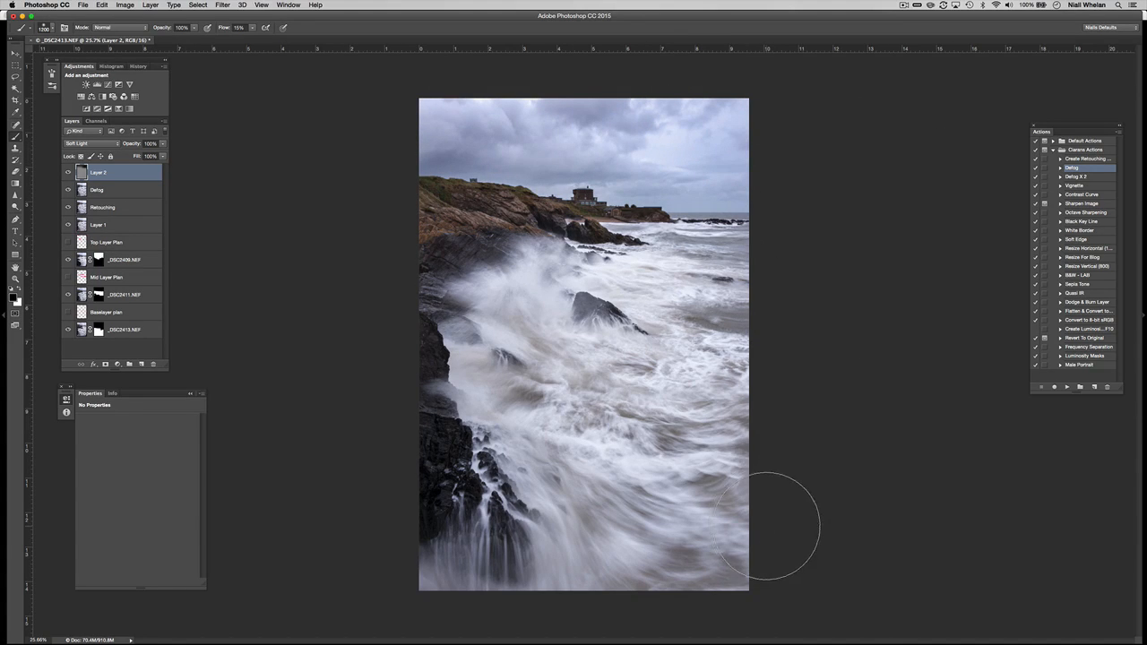
key(bracketright)
key(bracketright)
key(bracketright)
key(bracketright)
key(bracketright)
key(bracketright)
drag(661, 410, 571, 416)
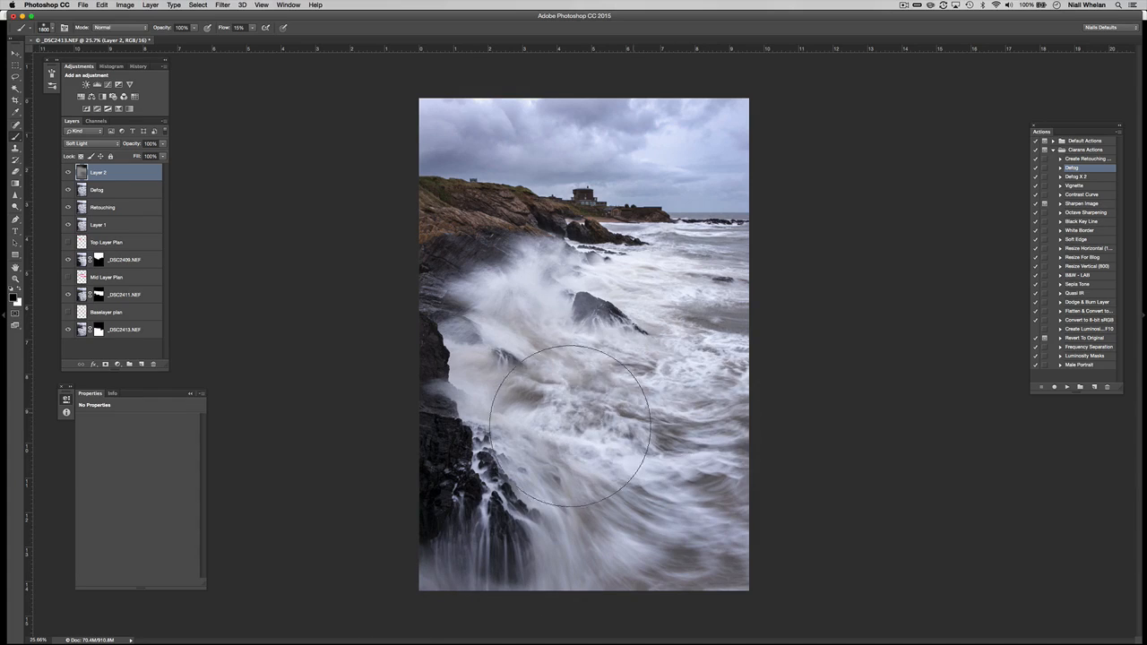
Paint white to brighten the wave spray, headland cliffs and water streaks over the lower rocks.
key(bracketleft)
key(bracketleft)
key(bracketleft)
key(x)
mouse_move(507, 334)
mouse_down()
mouse_move(590, 260)
mouse_move(587, 241)
mouse_move(580, 267)
mouse_up()
key(bracketleft)
key(bracketleft)
key(bracketleft)
key(bracketleft)
key(bracketleft)
key(bracketleft)
key(bracketleft)
key(bracketleft)
key(bracketleft)
key(bracketleft)
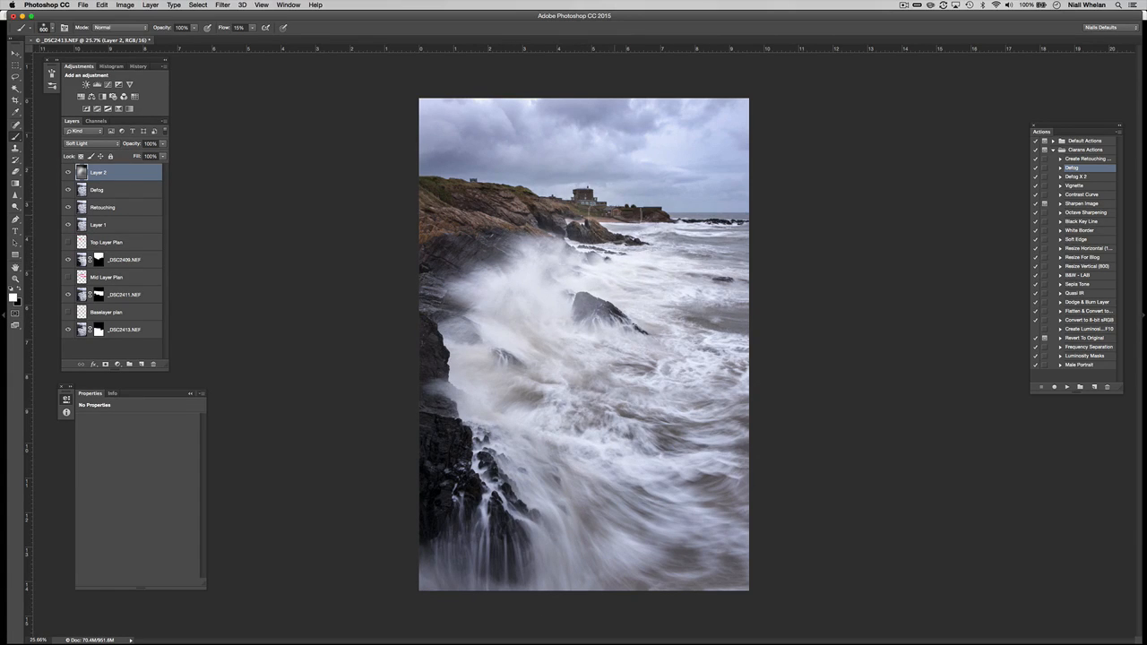
mouse_move(565, 209)
mouse_down()
mouse_move(509, 207)
mouse_move(487, 226)
mouse_move(459, 224)
mouse_up()
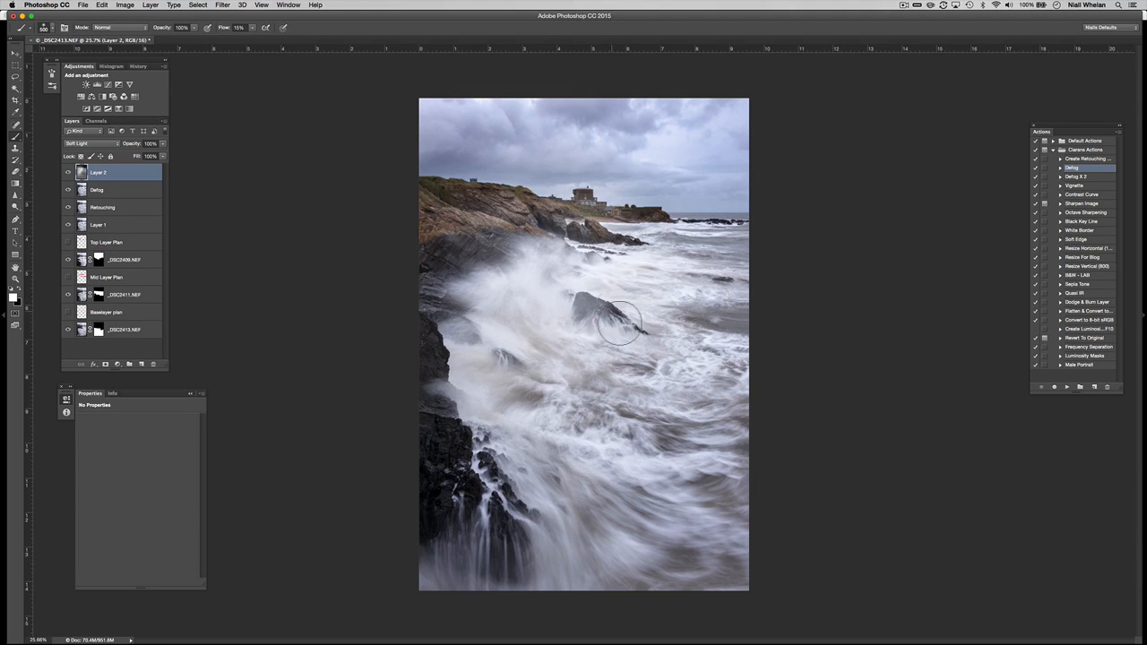
mouse_move(489, 467)
mouse_down()
mouse_move(482, 519)
mouse_move(527, 554)
mouse_up()
drag(543, 464, 574, 524)
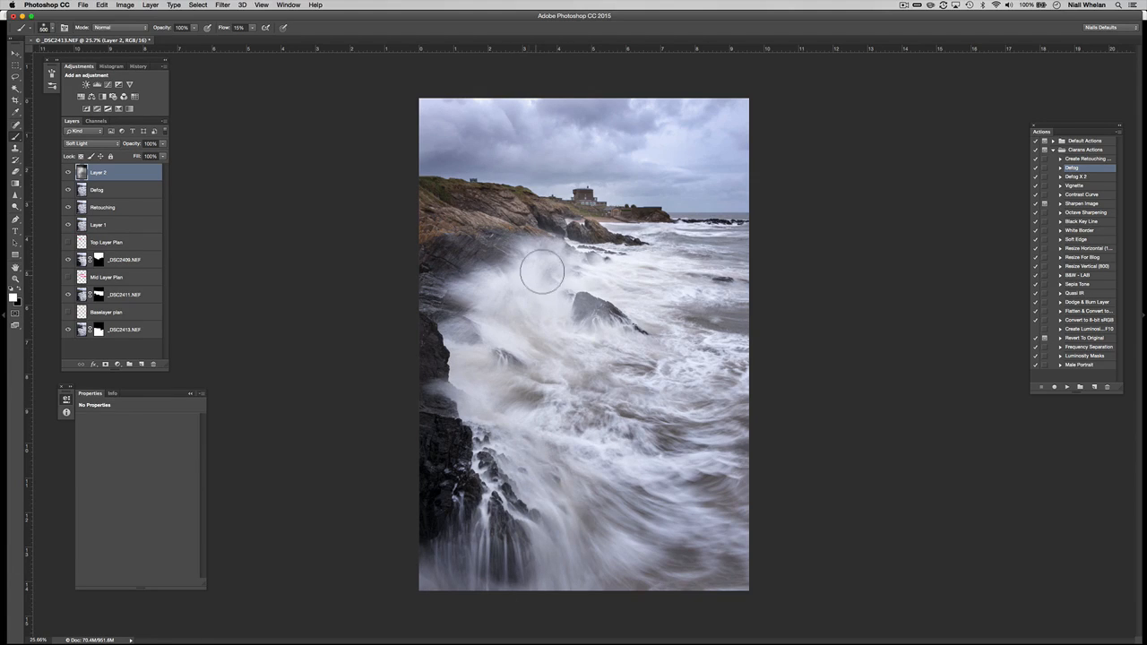
Darken the left and right image edges in black, then stamp visible into Layer 3.
key(x)
key(bracketright)
key(bracketright)
key(bracketright)
key(bracketright)
key(bracketright)
key(bracketright)
key(bracketright)
drag(415, 252, 409, 498)
mouse_move(765, 261)
mouse_down()
mouse_move(721, 436)
mouse_move(691, 380)
mouse_move(780, 248)
mouse_up()
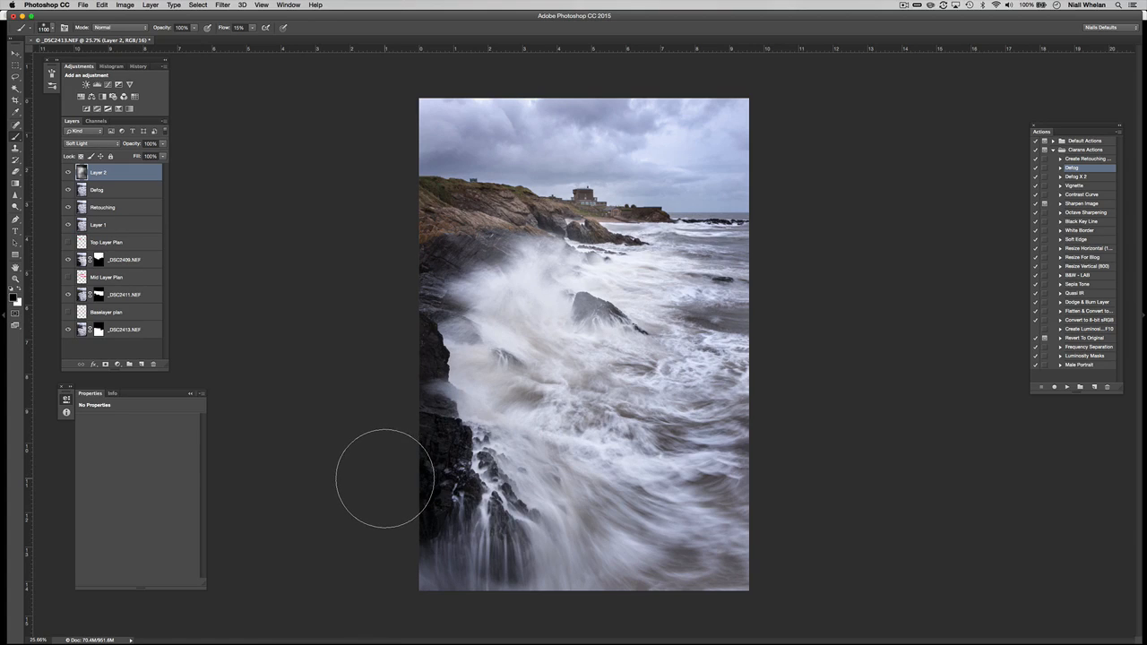
key(alt+shift+super+e)
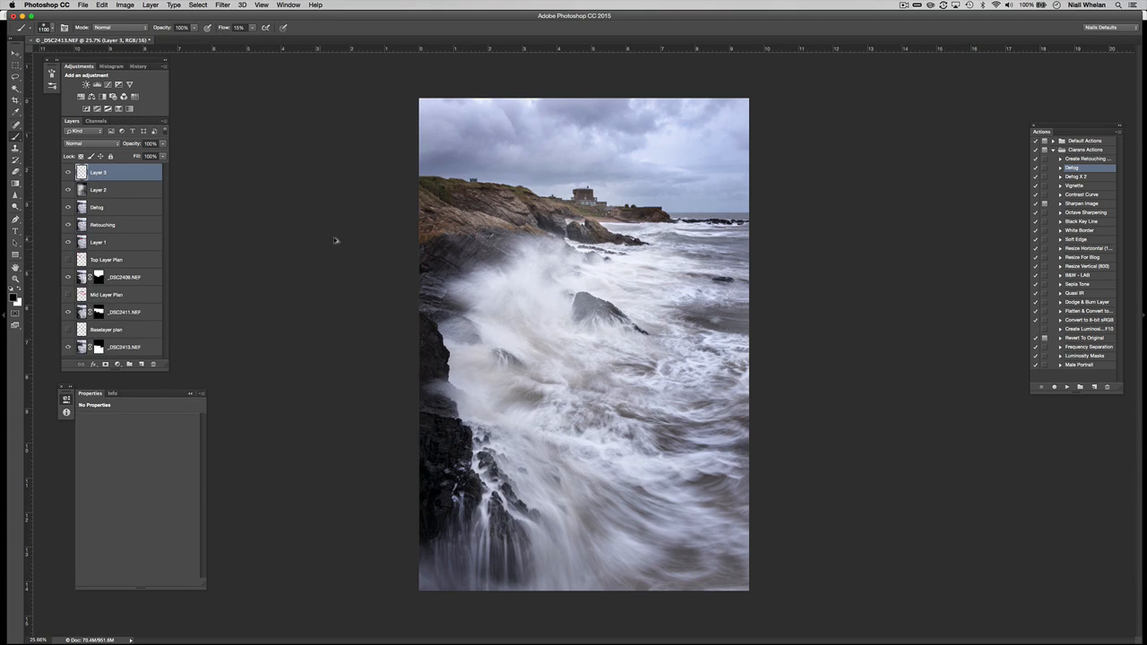
Run Sharpen Image (Unsharp Mask 180%, 1.3 px, threshold 2) and inspect the result at 100%.
click(1074, 205)
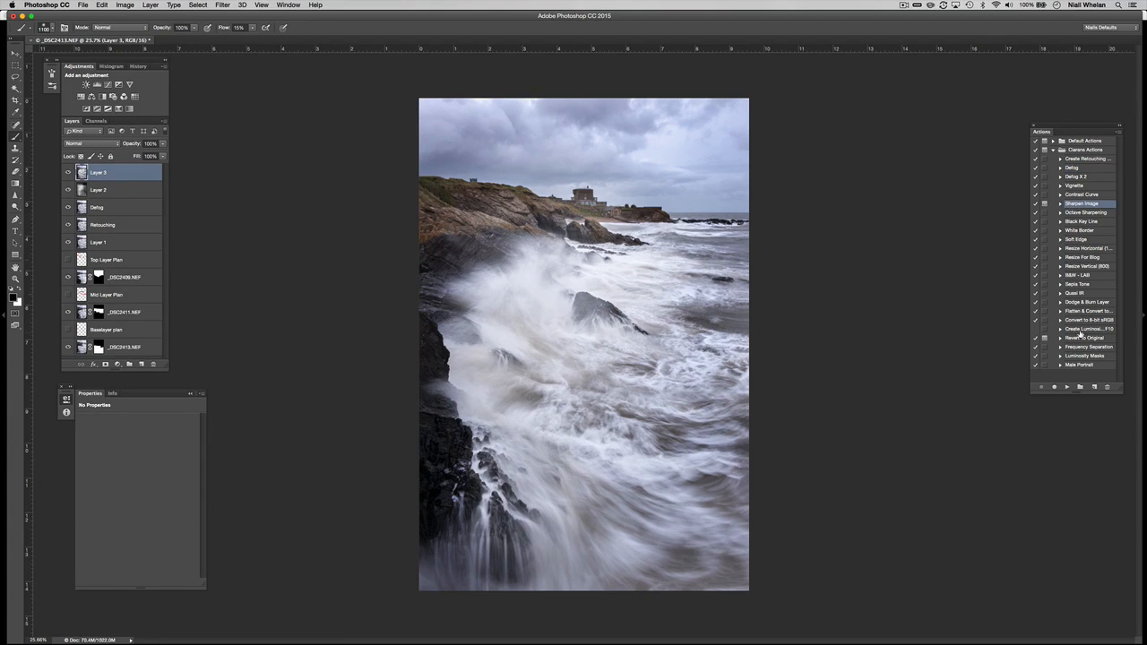
click(1066, 387)
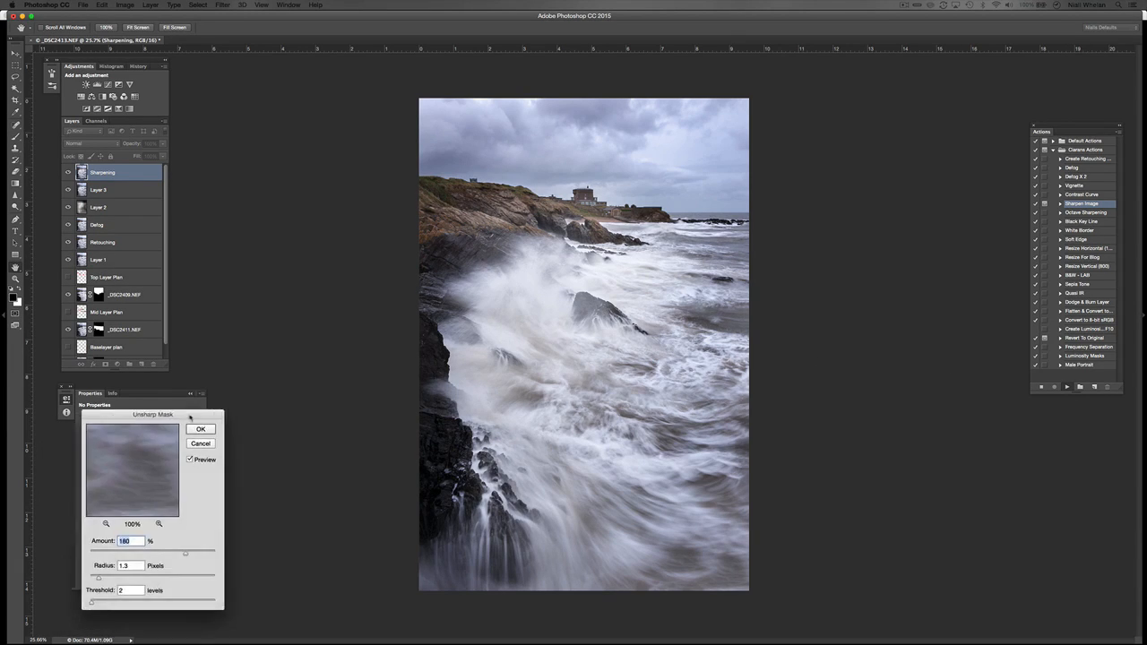
click(314, 409)
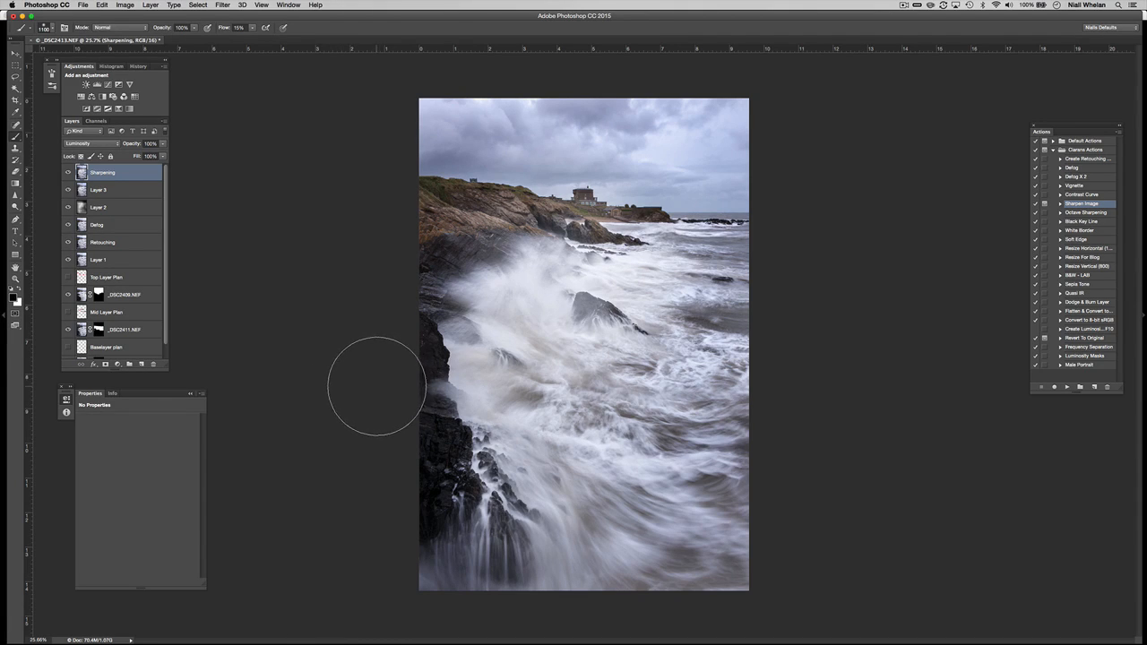
key(super+1)
drag(672, 74, 622, 309)
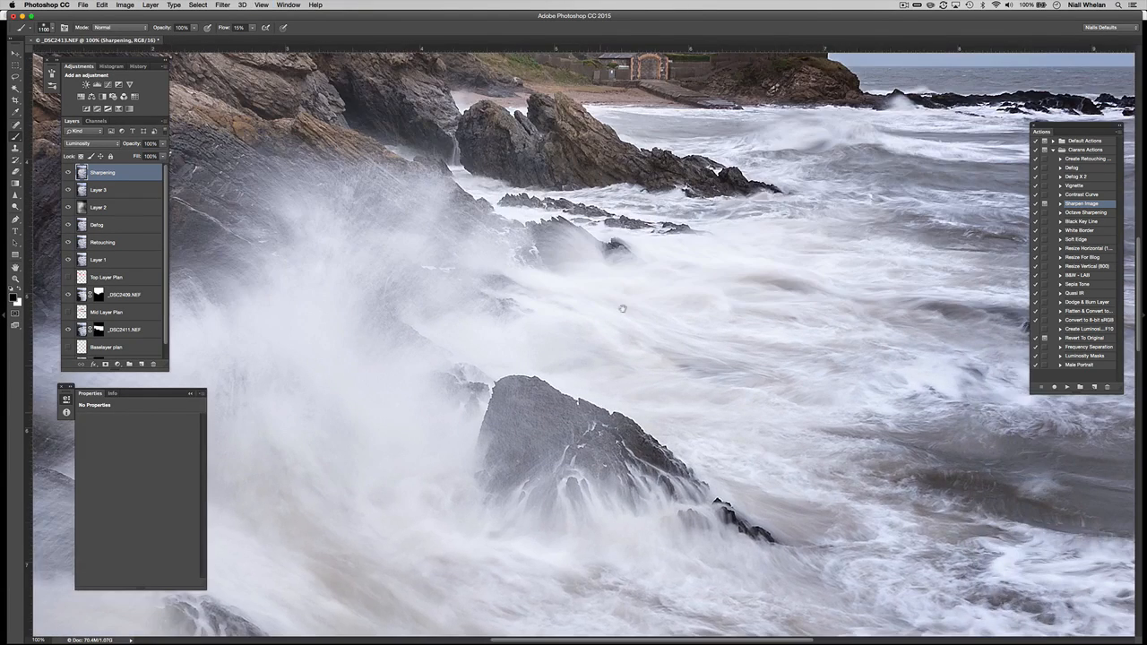
drag(653, 258, 604, 445)
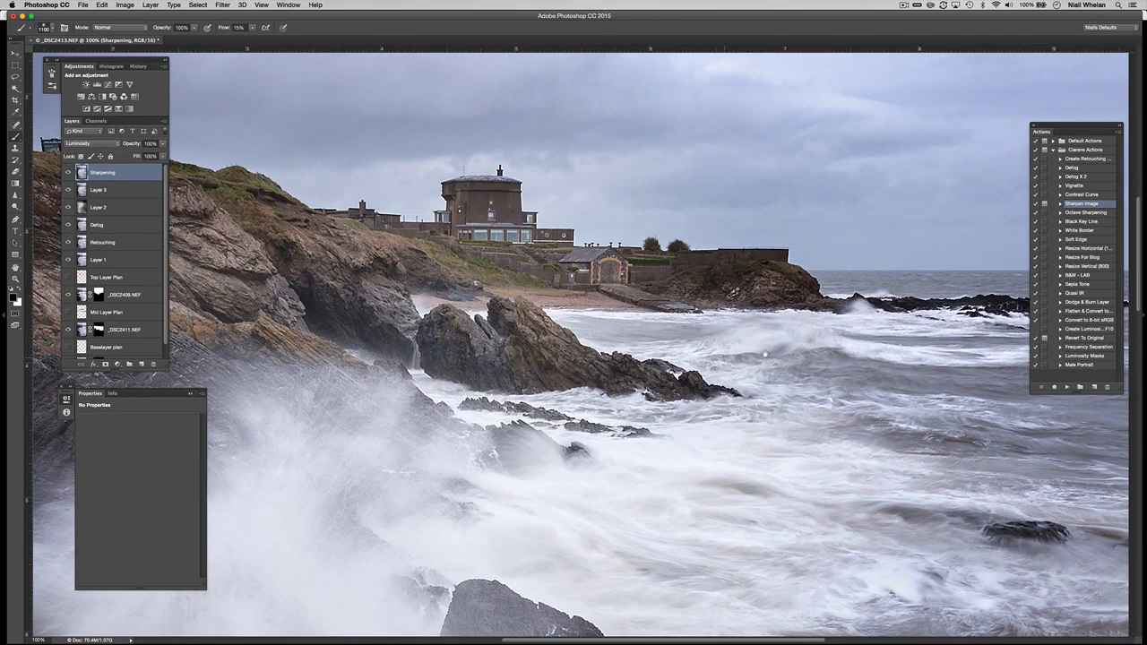
mouse_move(788, 352)
mouse_down()
mouse_move(532, 351)
mouse_move(851, 321)
mouse_up()
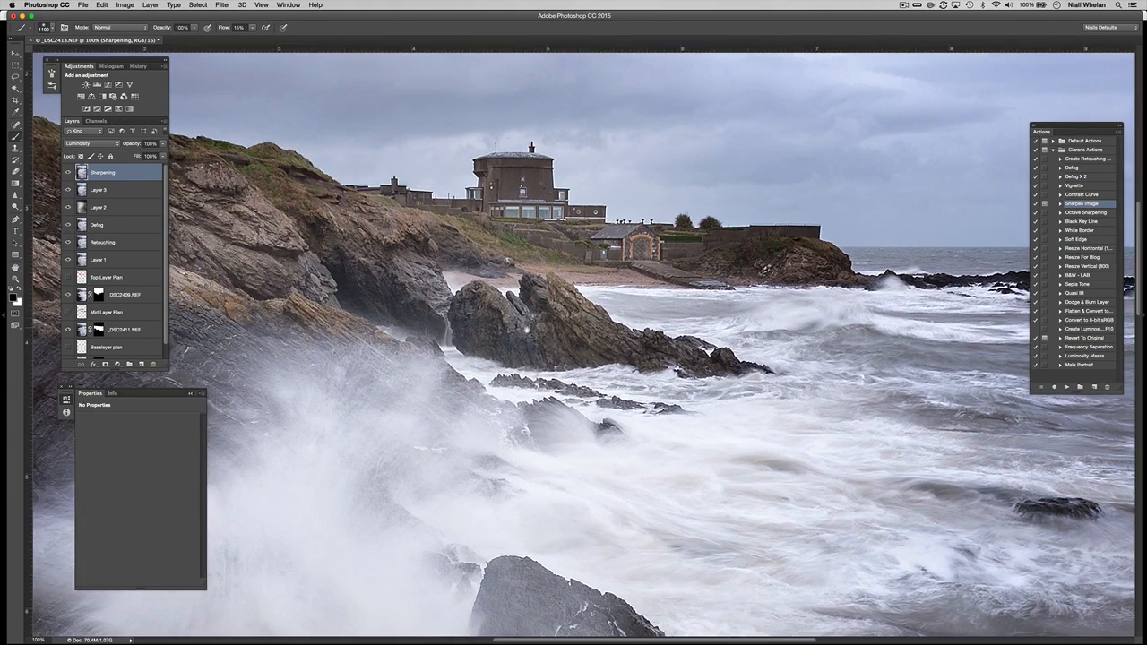
drag(517, 329, 817, 297)
drag(516, 307, 691, 368)
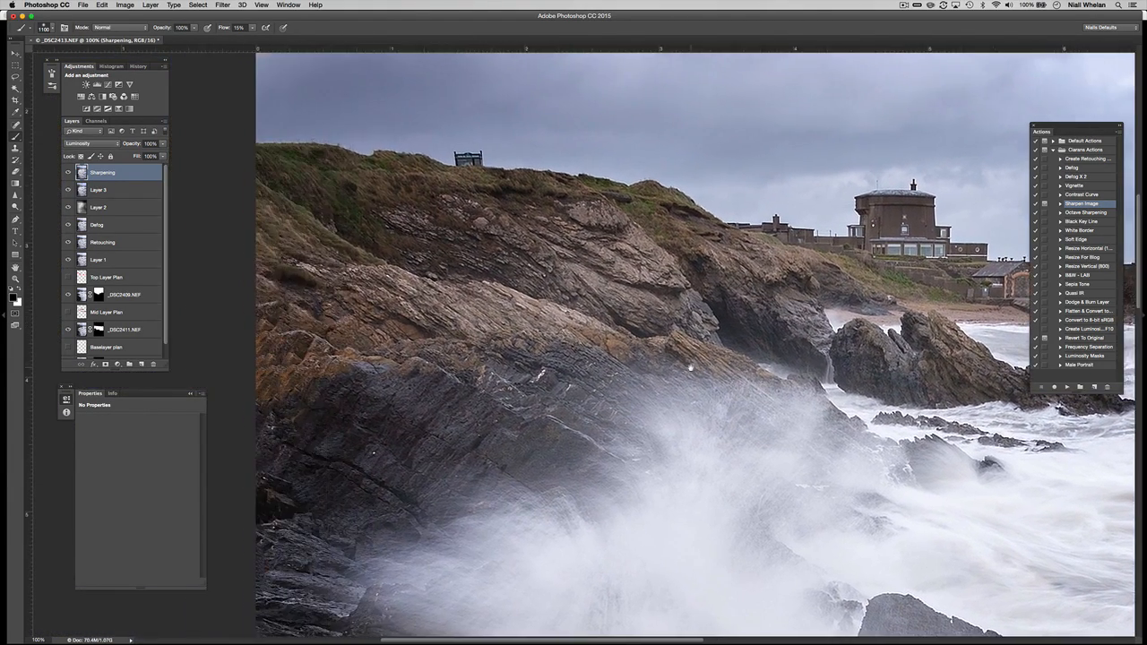
key(super+0)
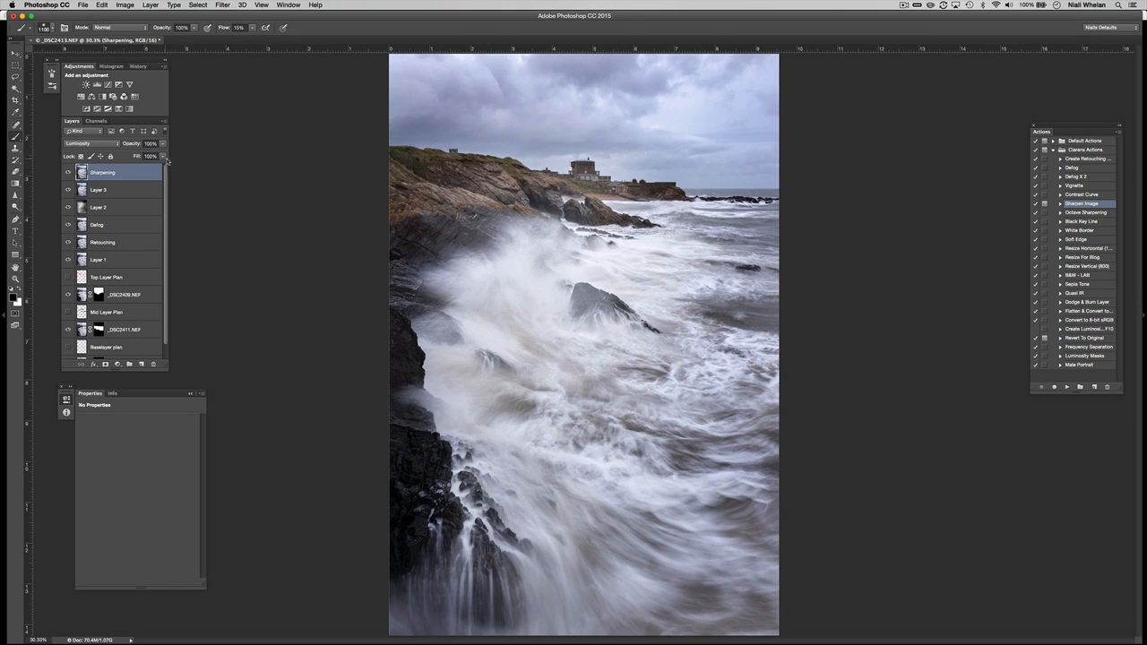
Add a Vibrance adjustment at +27 and stamp visible into Layer 4.
click(129, 84)
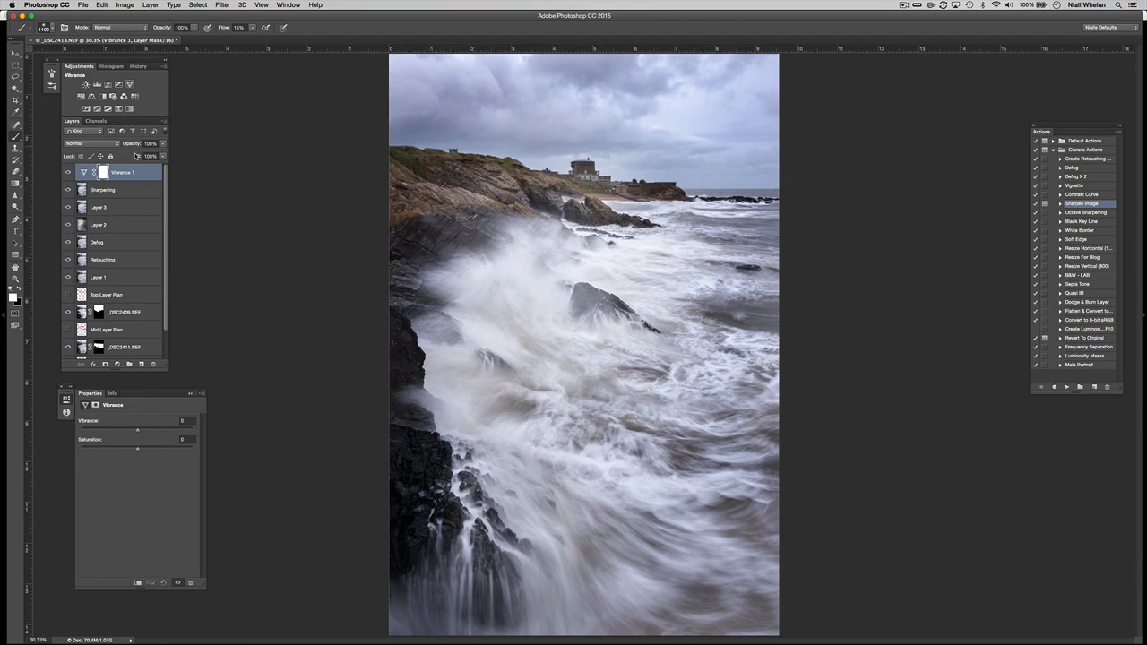
drag(137, 433, 174, 434)
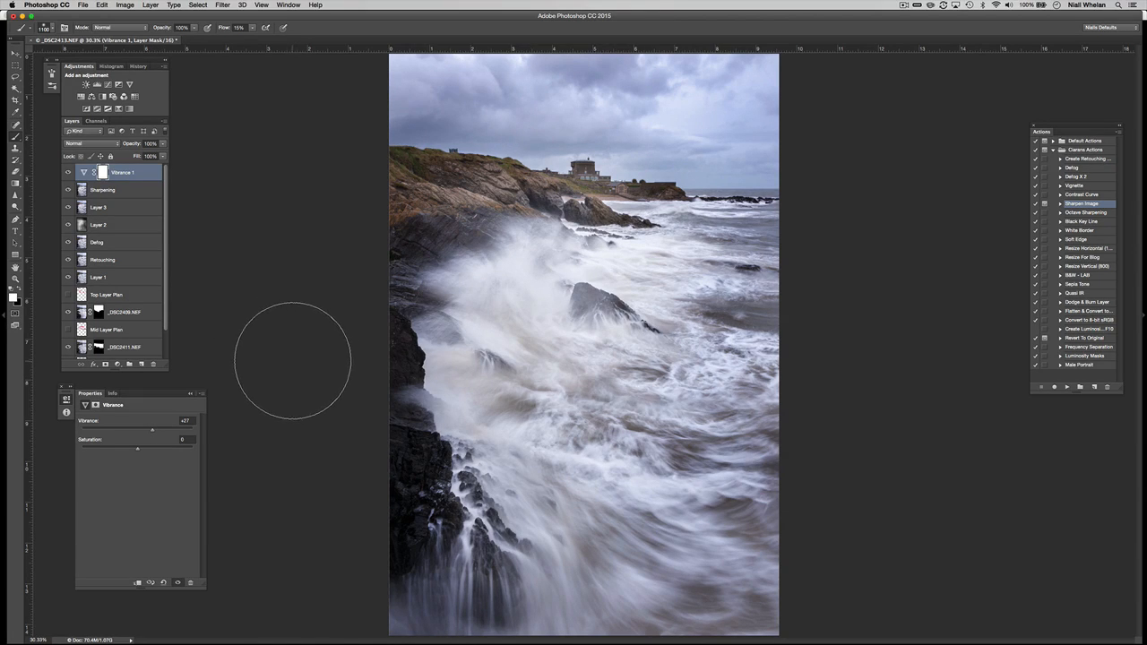
key(super+alt+shift+e)
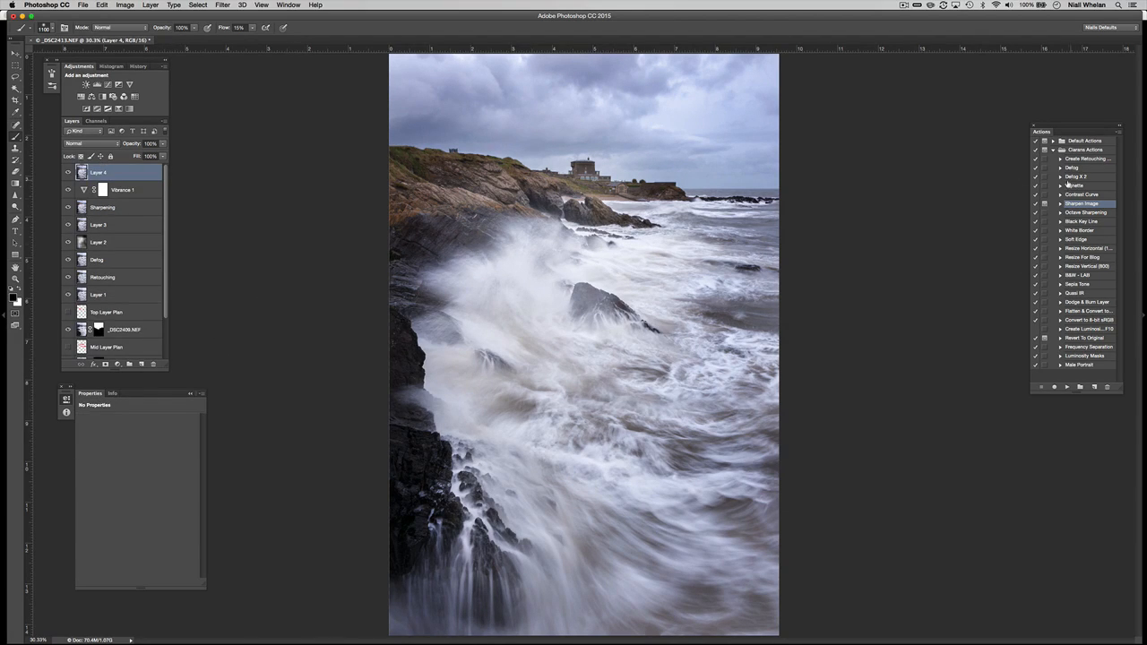
Play the Vignette action and lower the Multiply vignette layer's opacity to 51%.
click(1071, 185)
click(1066, 387)
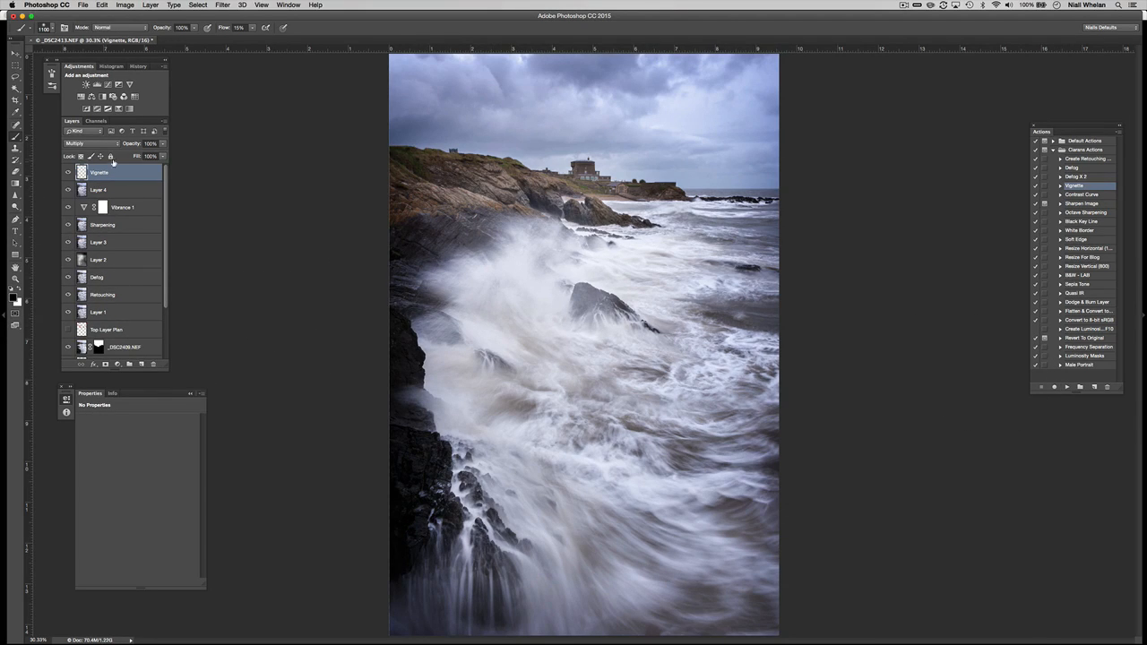
drag(137, 146, 121, 148)
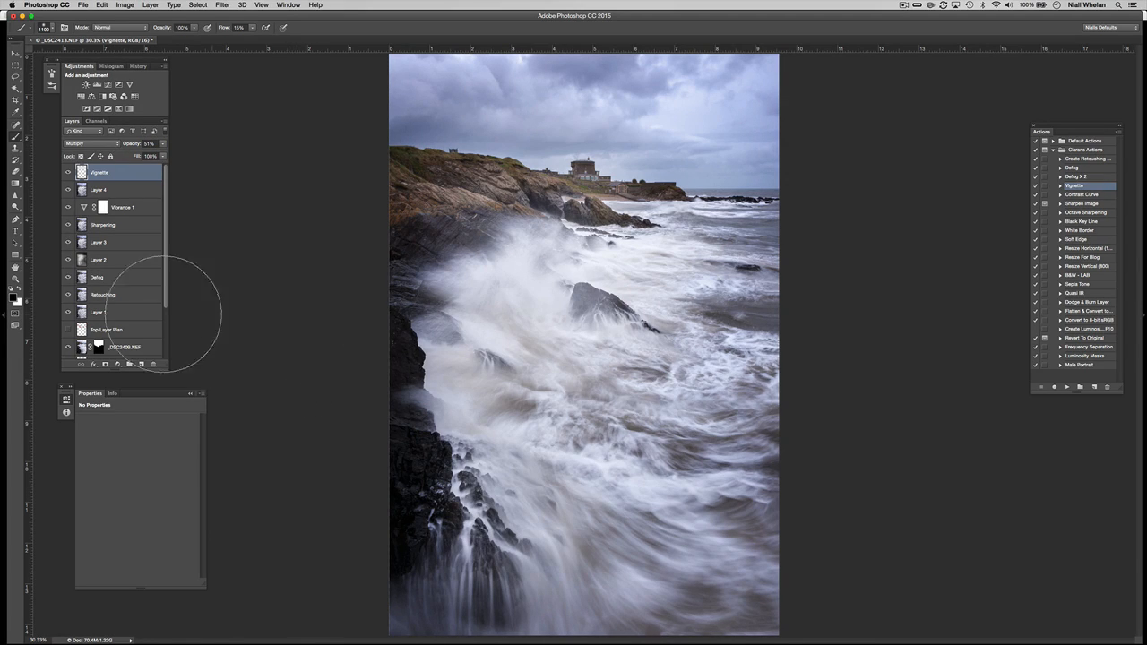
drag(166, 310, 162, 369)
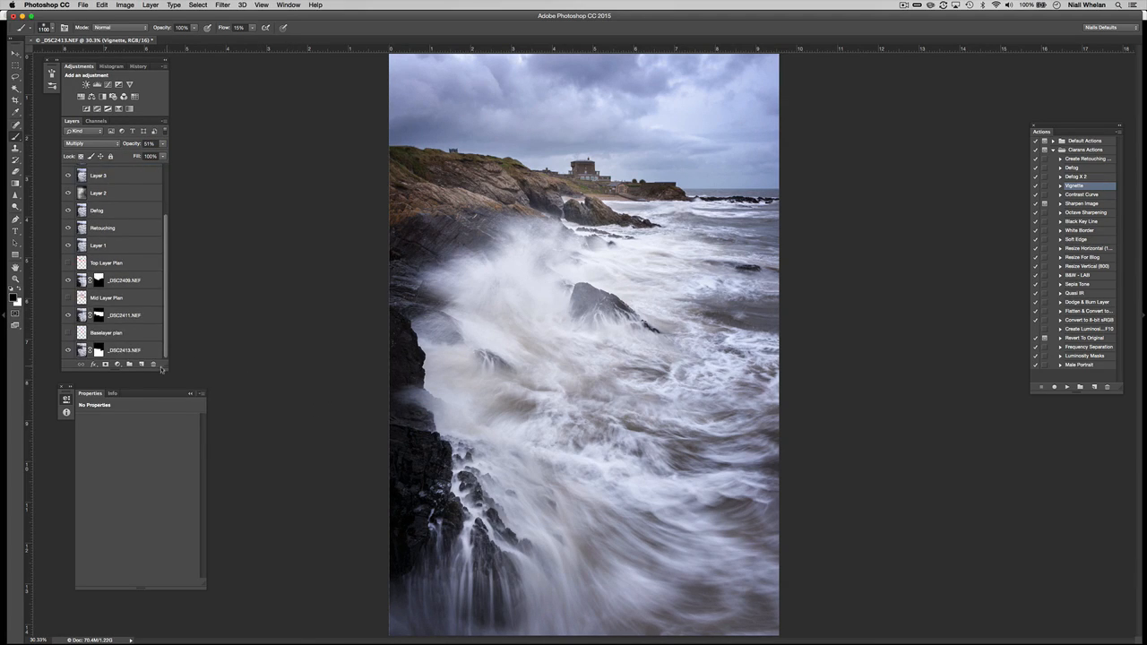
Flatten all layers into one Background, discarding hidden layers, and save.
shift+click(136, 352)
right_click(135, 350)
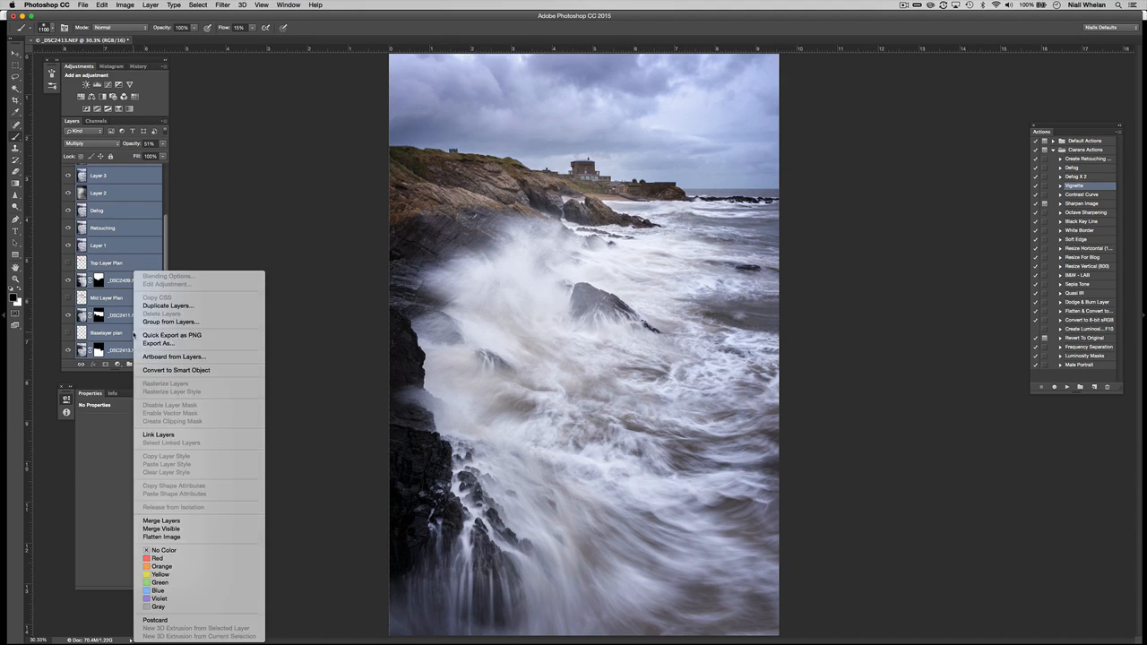
click(175, 536)
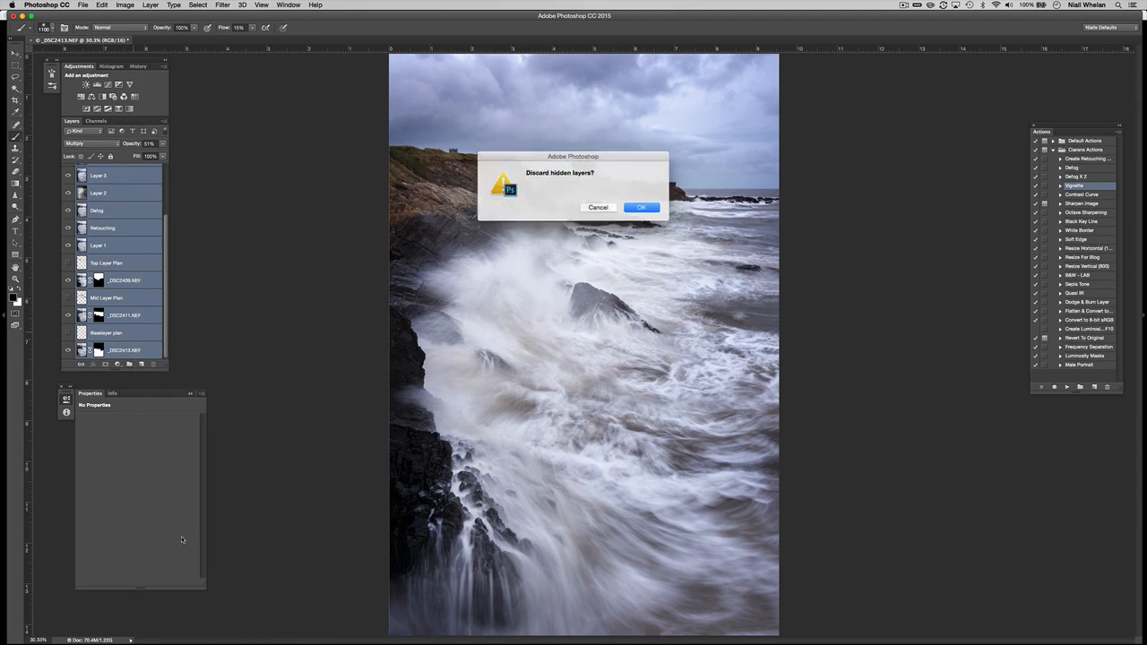
click(633, 209)
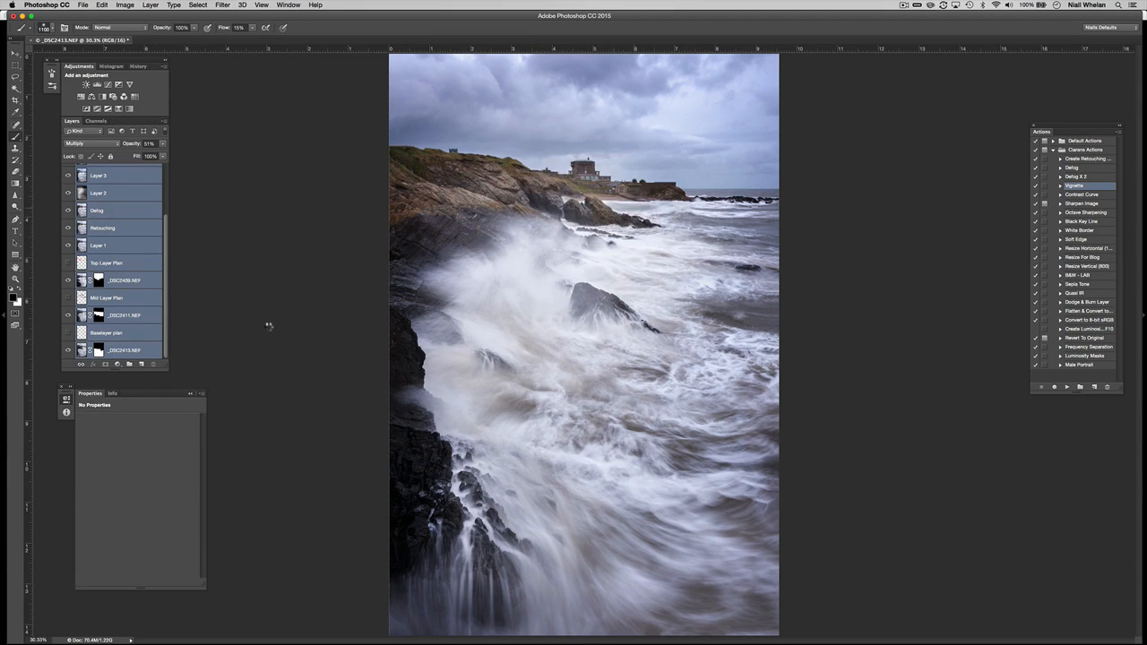
key(ctrl+s)
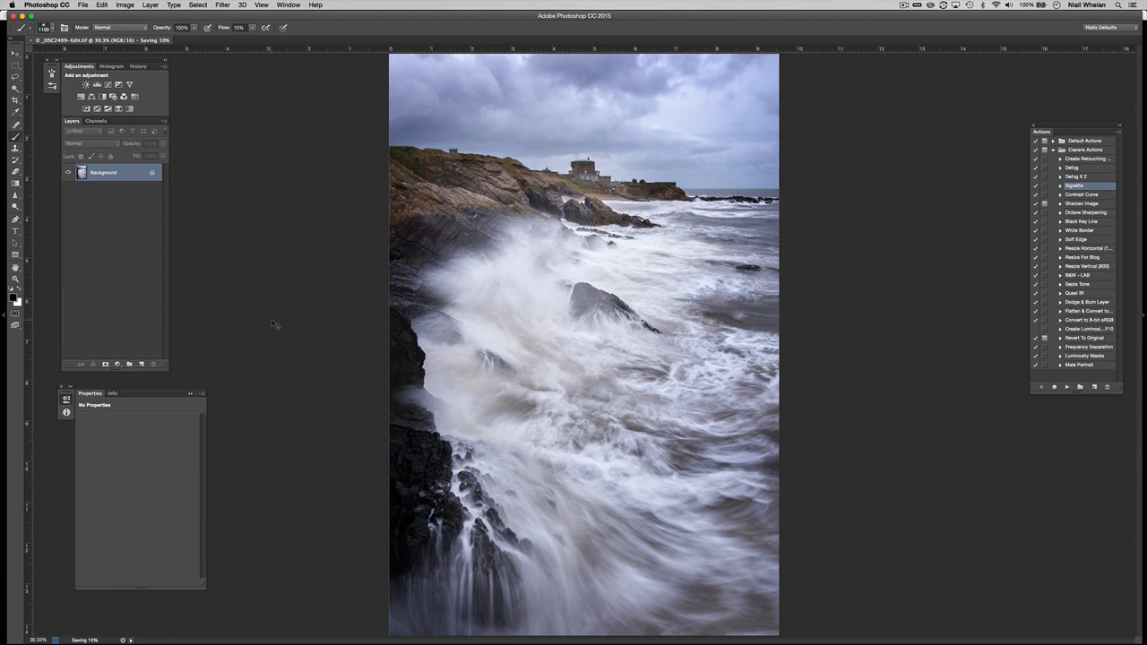
Delete the extra channels L01 through D04, leaving only RGB.
click(96, 121)
click(128, 201)
shift+click(128, 217)
shift+click(128, 233)
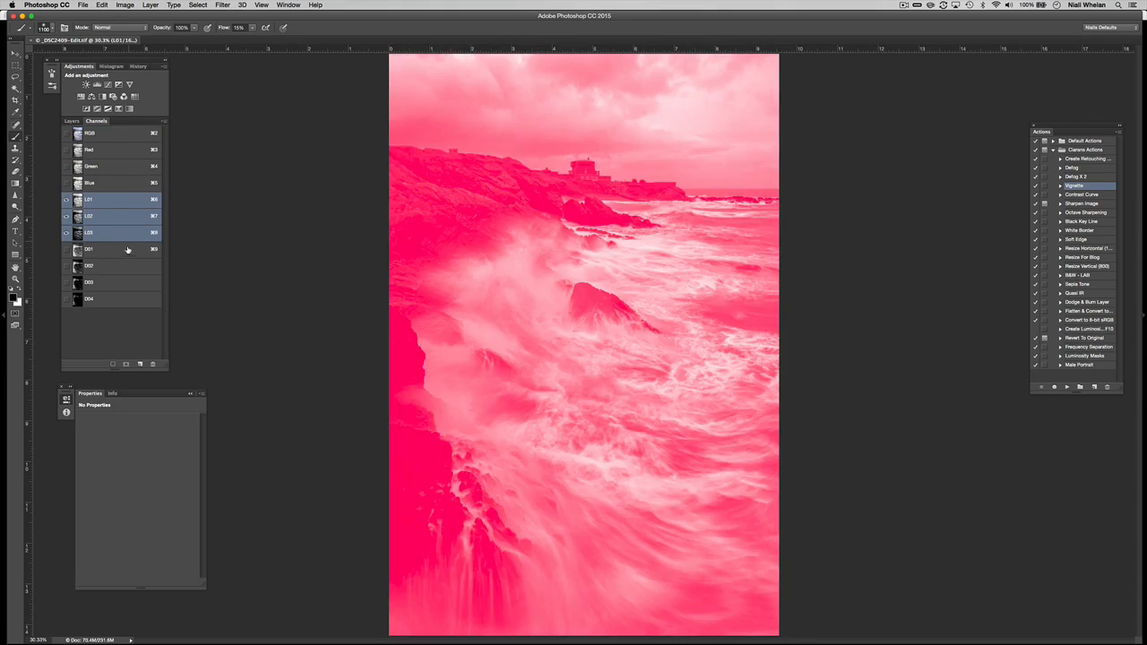
shift+click(128, 249)
shift+click(129, 266)
shift+click(131, 283)
shift+click(131, 300)
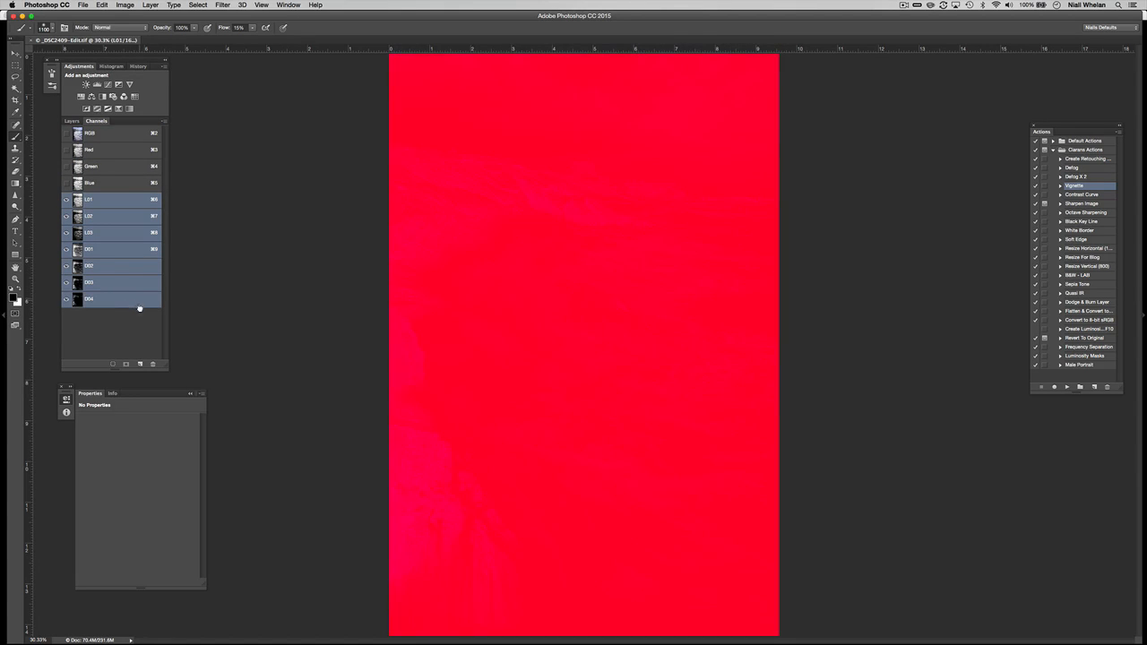
drag(139, 308, 152, 364)
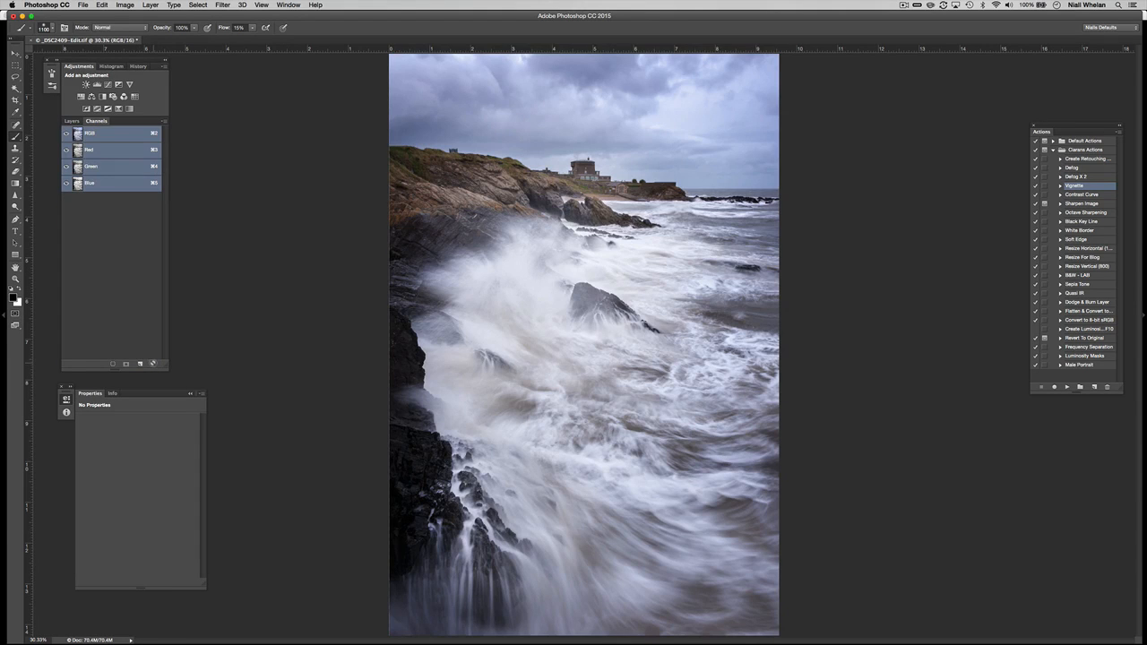
click(73, 122)
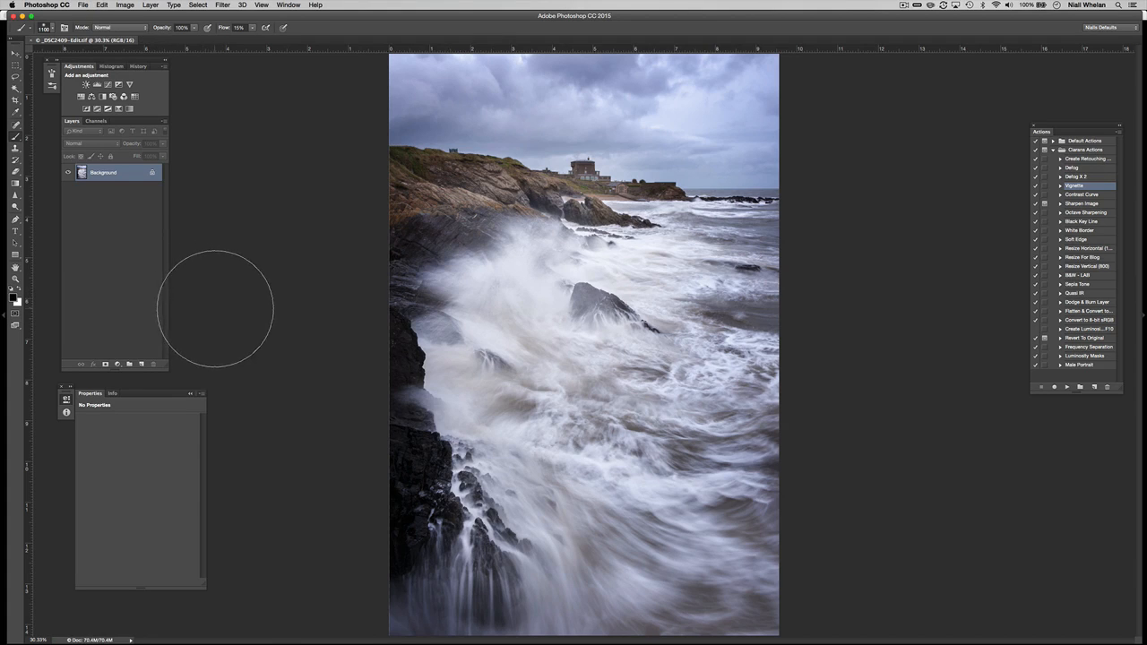